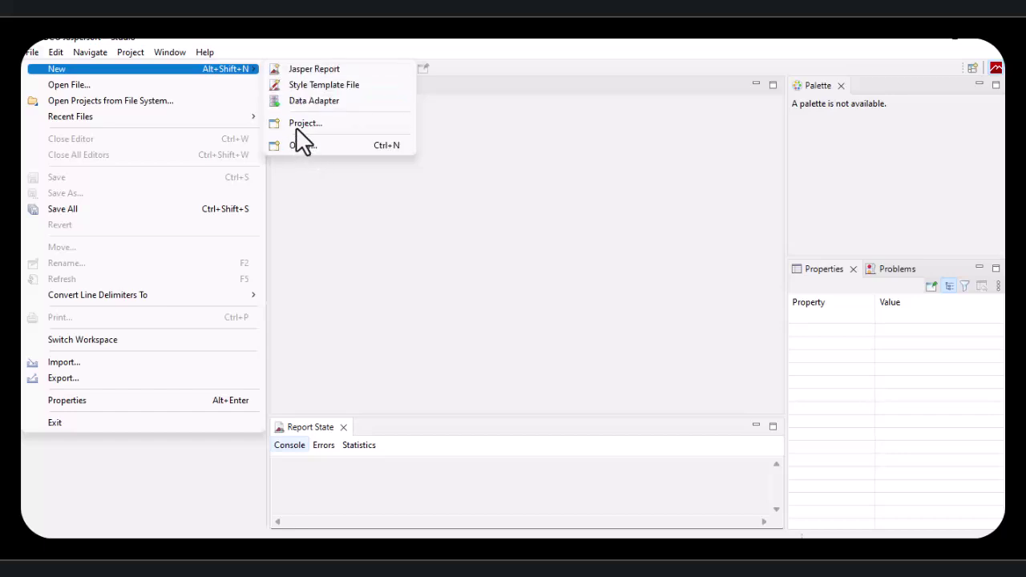
Step: Start a new Jasper Report, browse the template categories and continue with Blank A4
left_click(324, 69)
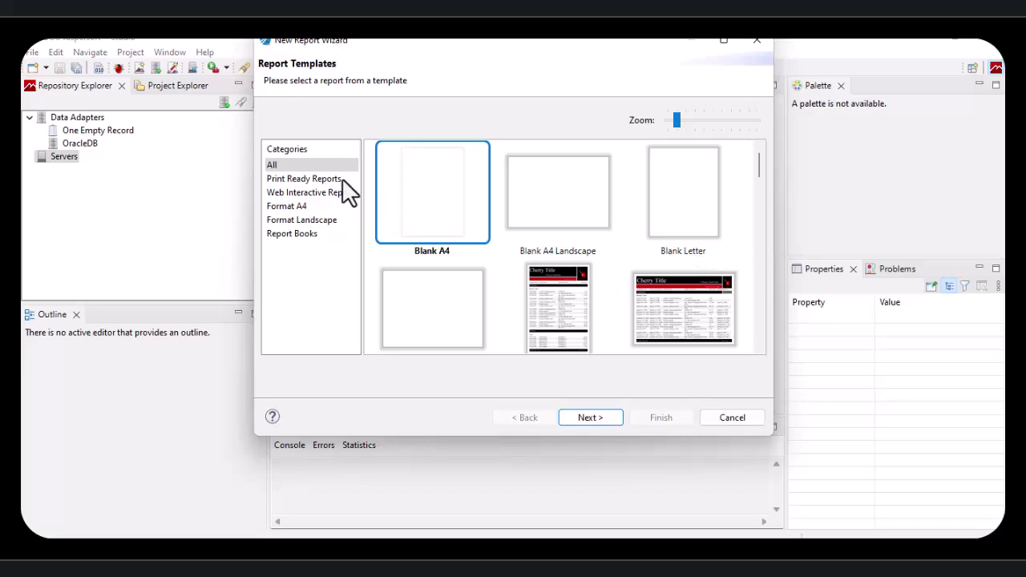
left_click(307, 179)
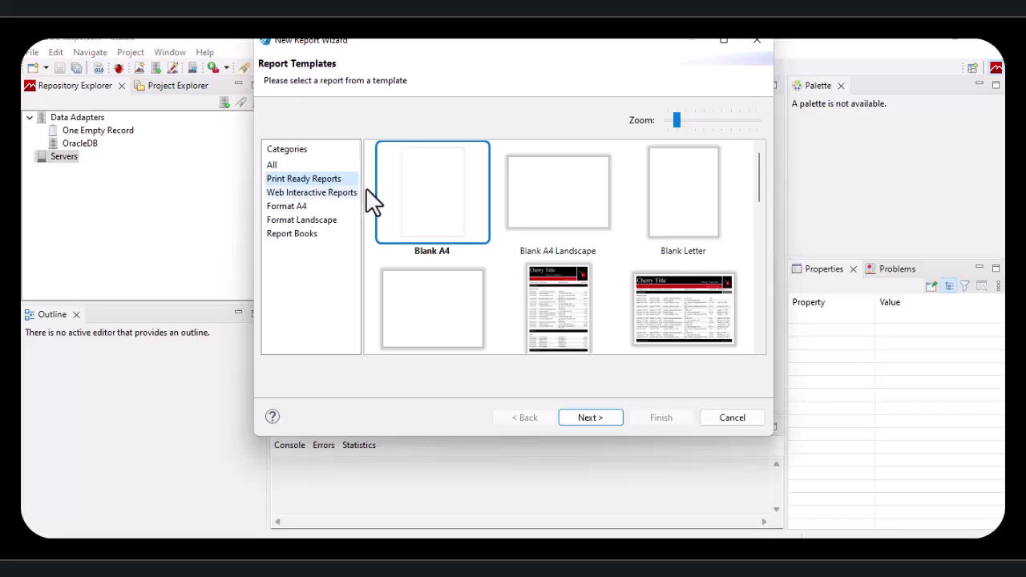
left_click(304, 193)
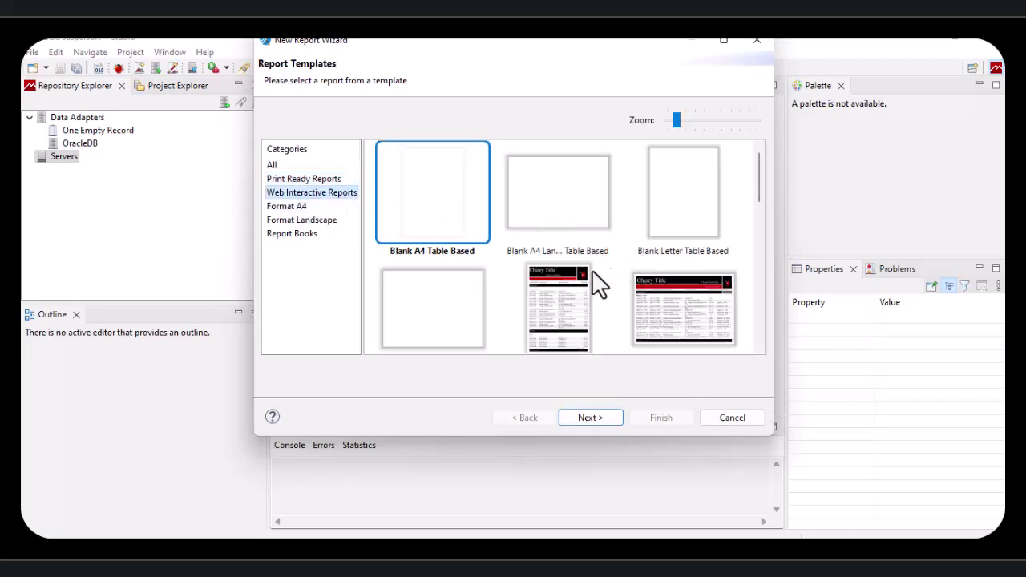
scroll(690, 236, "down", 4)
scroll(696, 234, "down", 5)
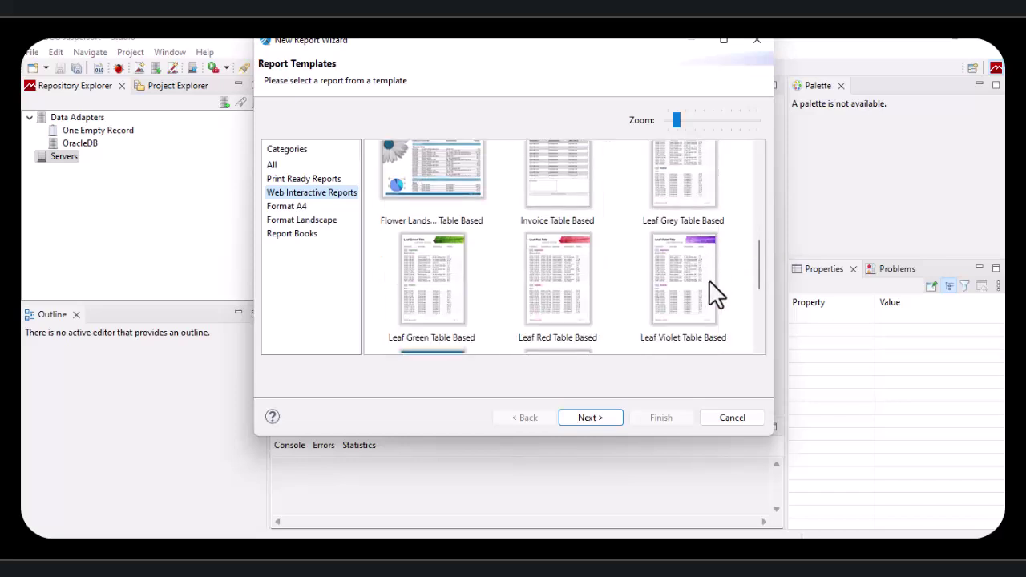
scroll(709, 281, "down", 4)
scroll(678, 278, "up", 10)
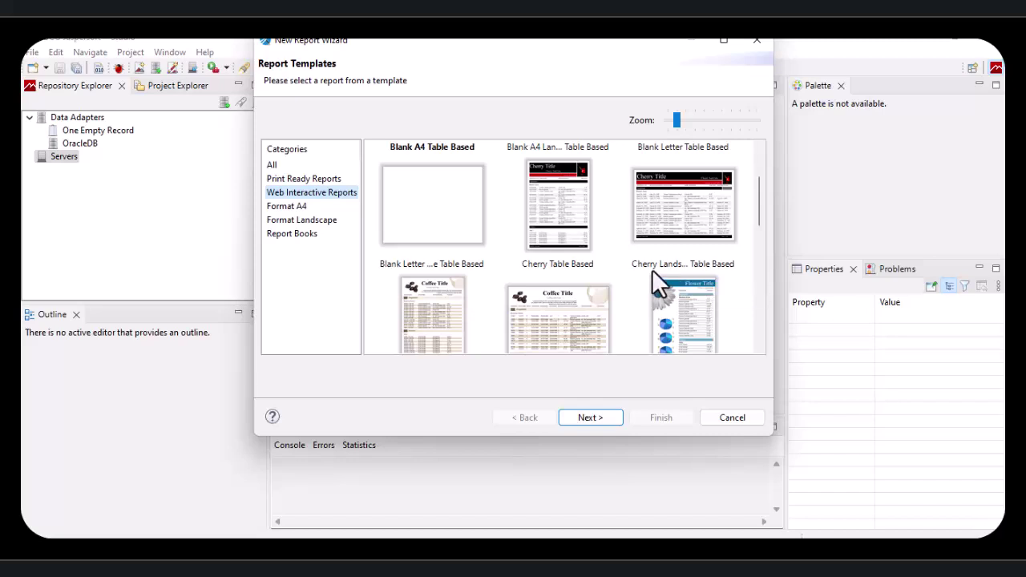
scroll(639, 264, "up", 2)
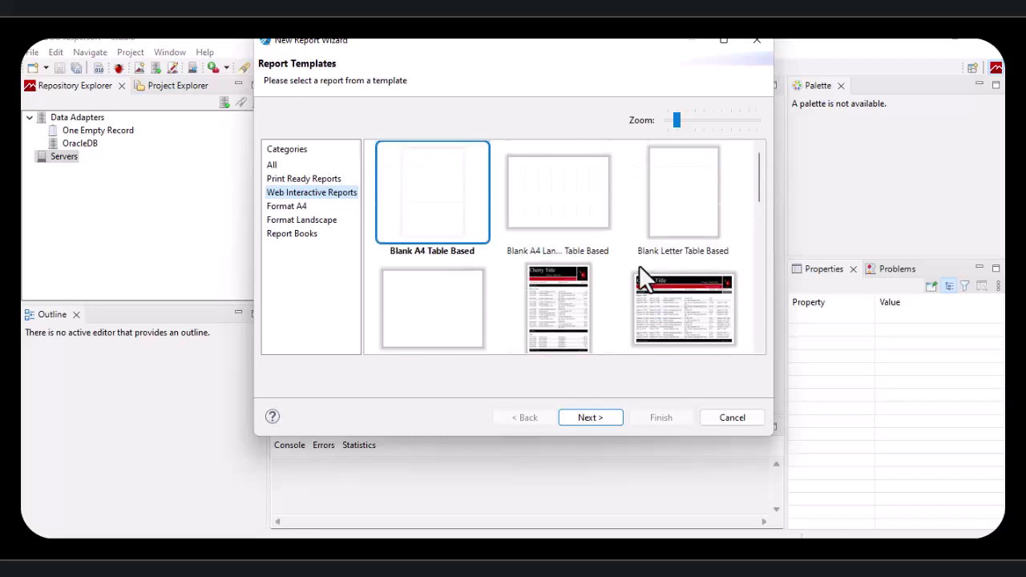
left_click(273, 165)
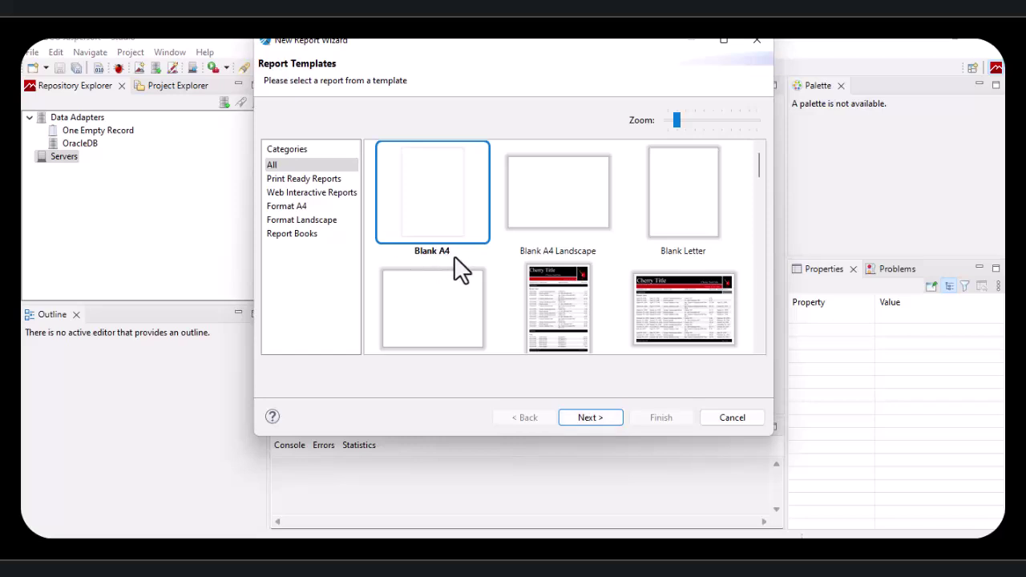
left_click(594, 423)
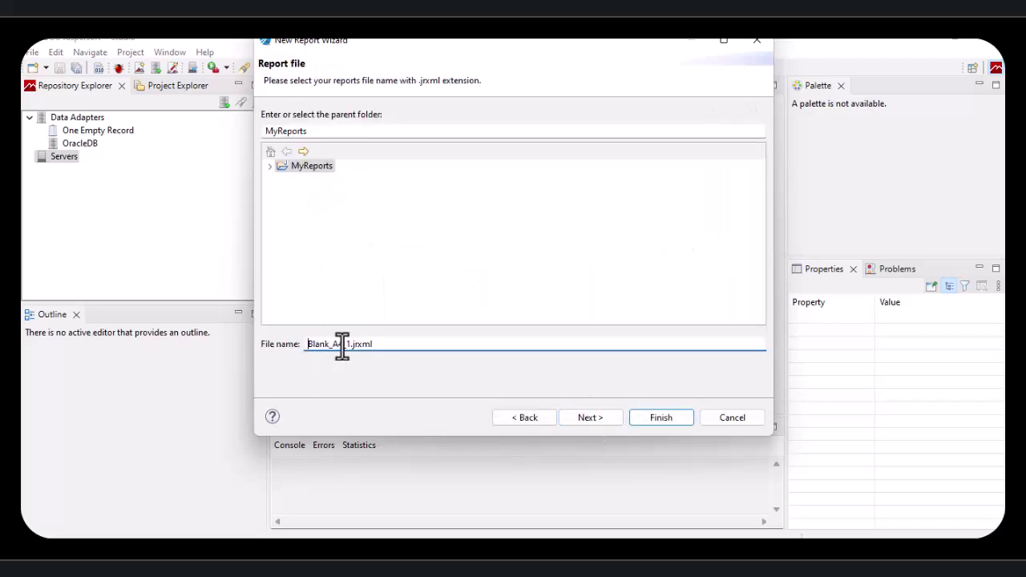
Step: Rename Blank_A4_1.jrxml to Demo Report.jrxml, select MyReports as the parent folder and continue
left_click_drag(343, 346, 308, 346)
left_click_drag(354, 346, 375, 354)
left_click(354, 345)
left_click_drag(350, 346, 295, 344)
key("BackSpace")
type("Demo")
key("BackSpace")
type("o Report")
left_click(270, 166)
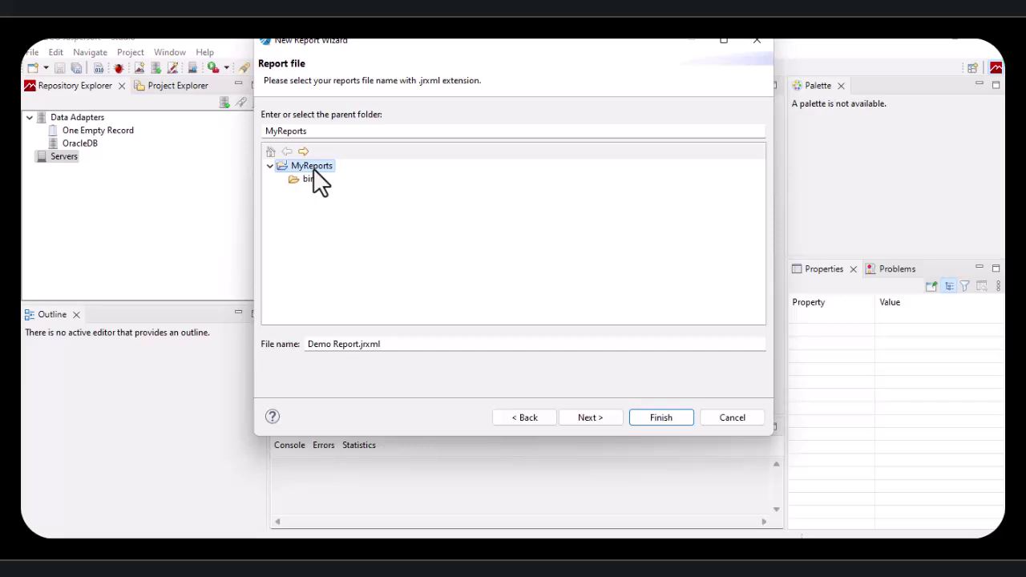
left_click(600, 417)
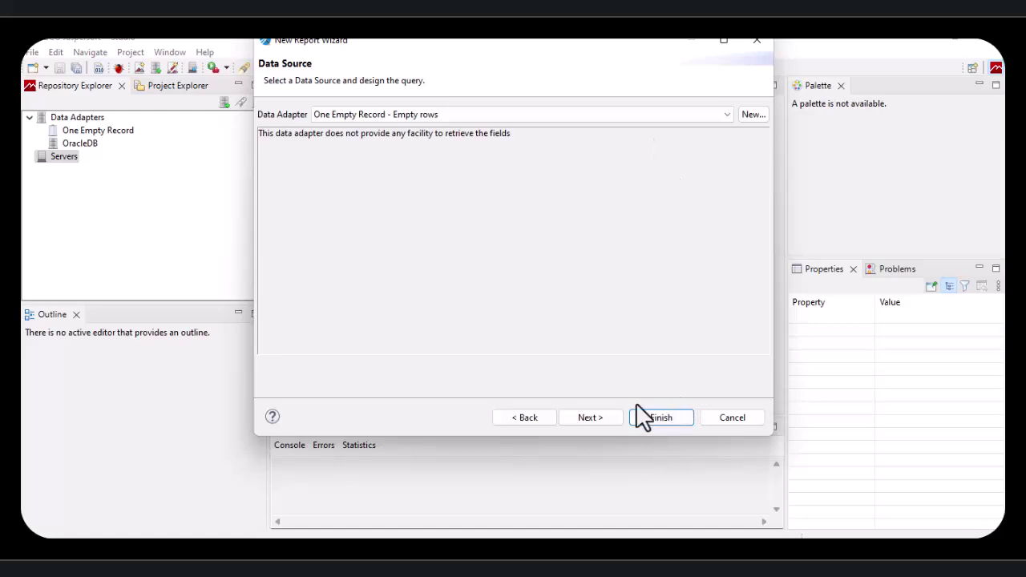
Step: Select OracleDB as the report's data adapter
left_click(727, 114)
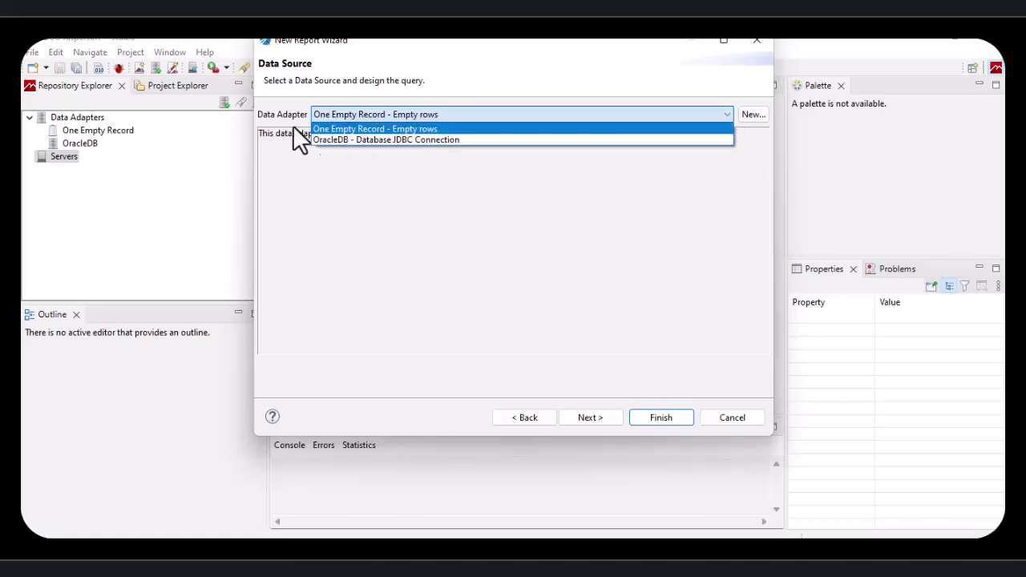
left_click(375, 141)
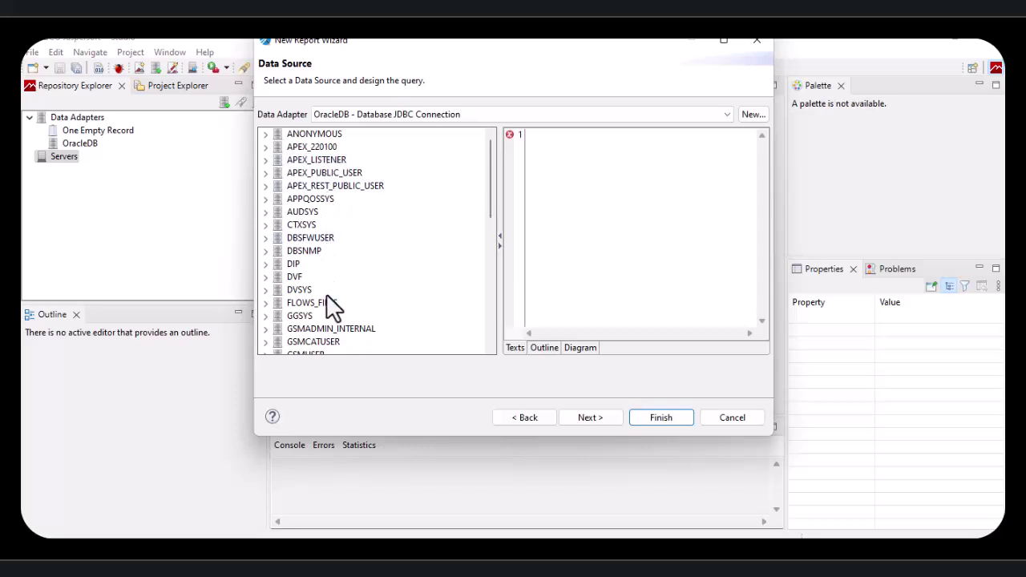
scroll(329, 297, "down", 3)
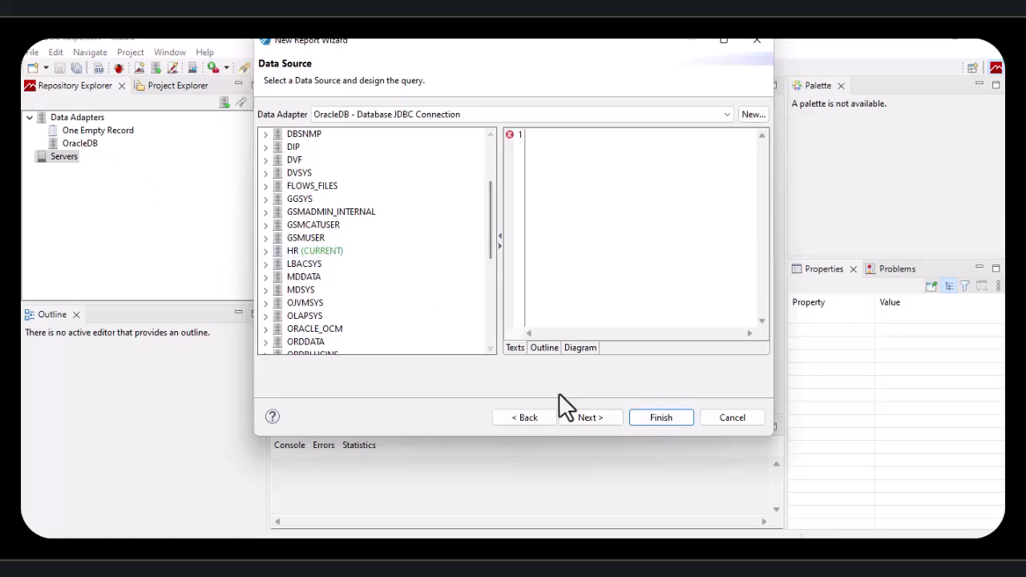
Step: Leave the query empty and accept the No query provided warning to continue
left_click(594, 417)
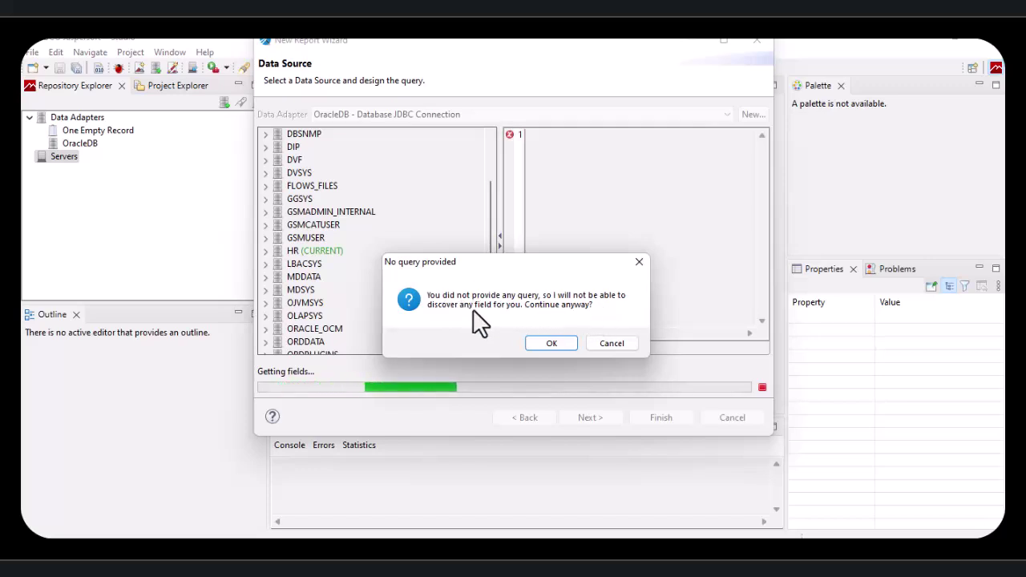
left_click(610, 343)
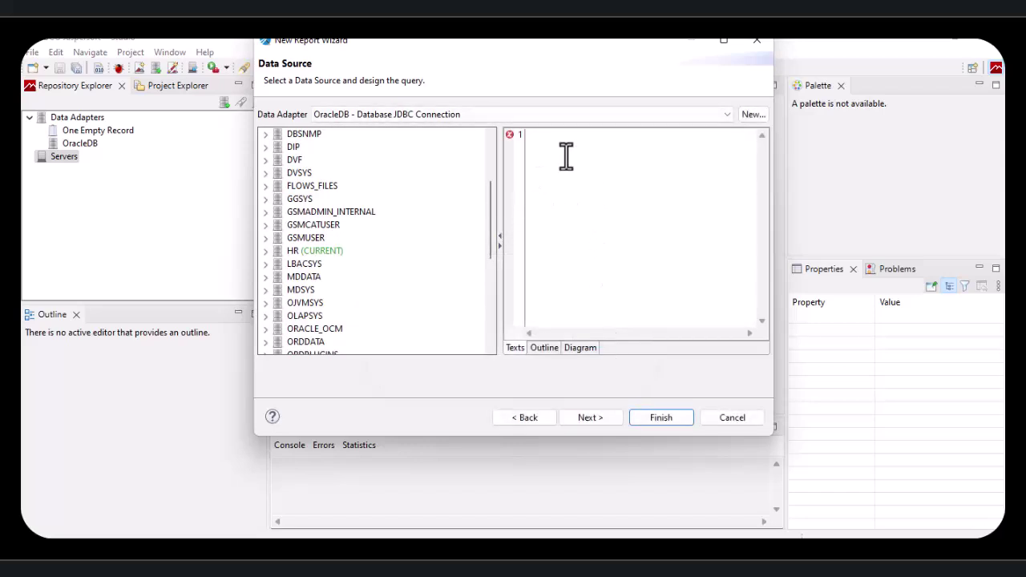
type("select * from employees")
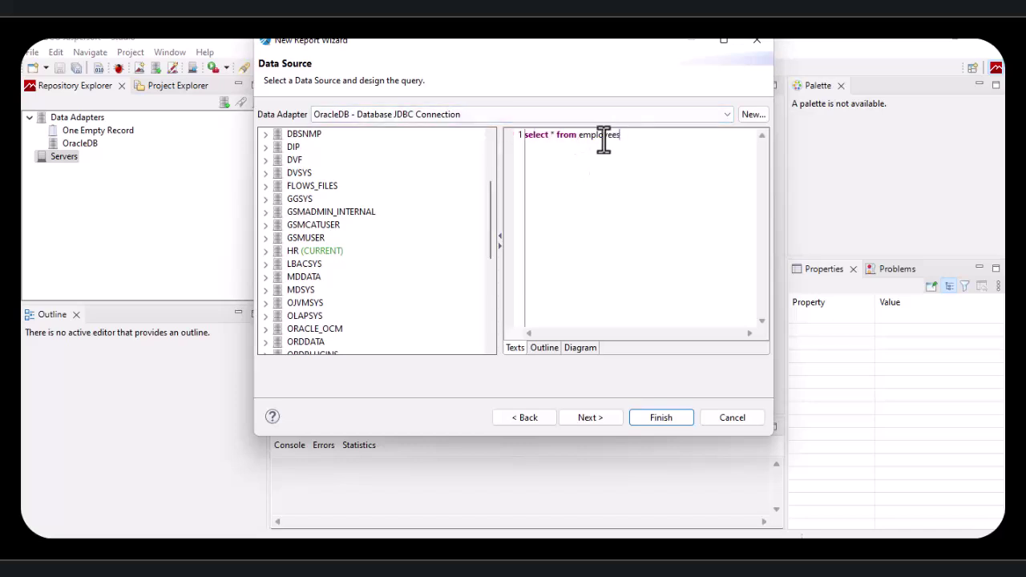
left_click_drag(621, 137, 504, 133)
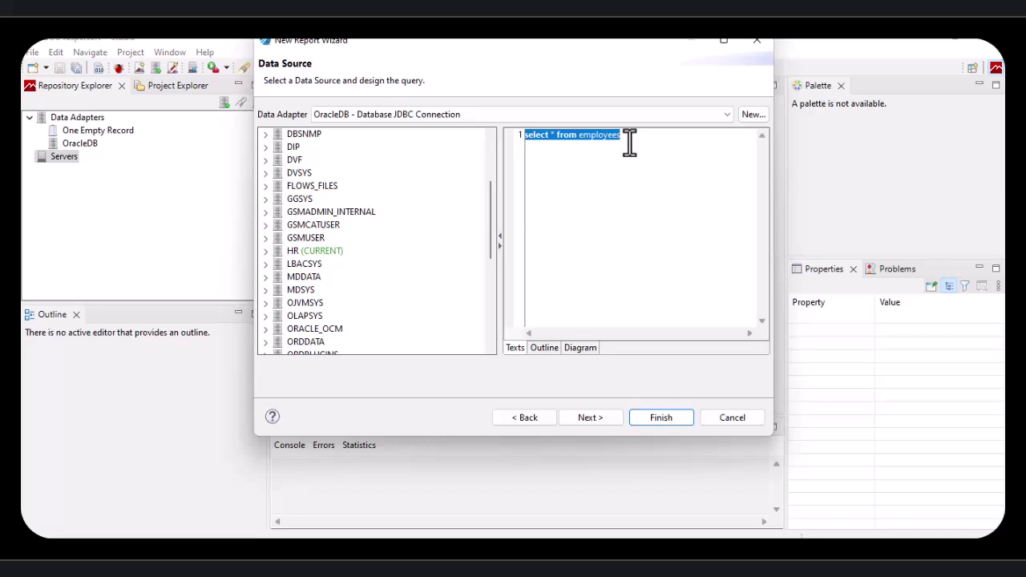
key("Delete")
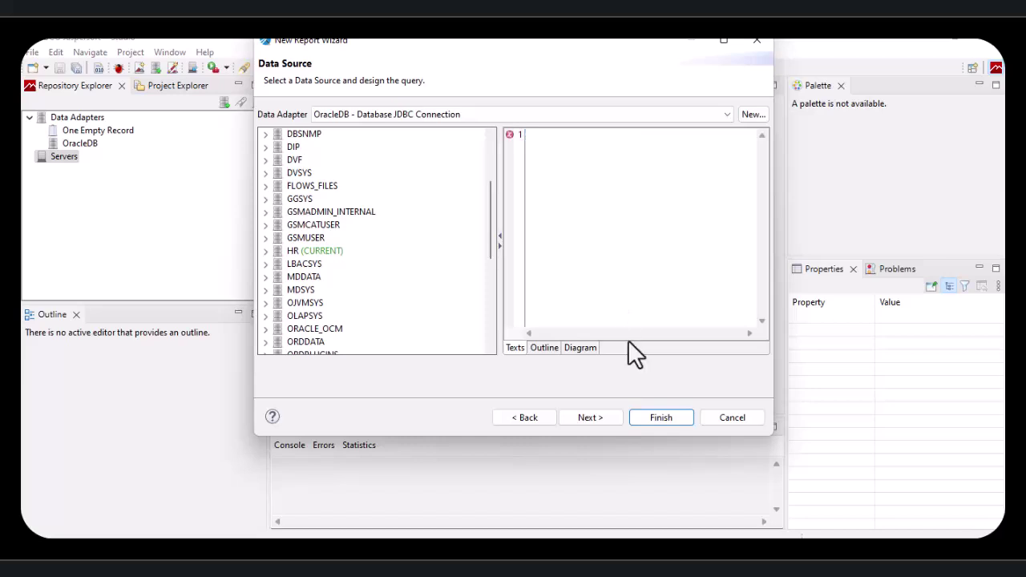
left_click(589, 417)
left_click(559, 343)
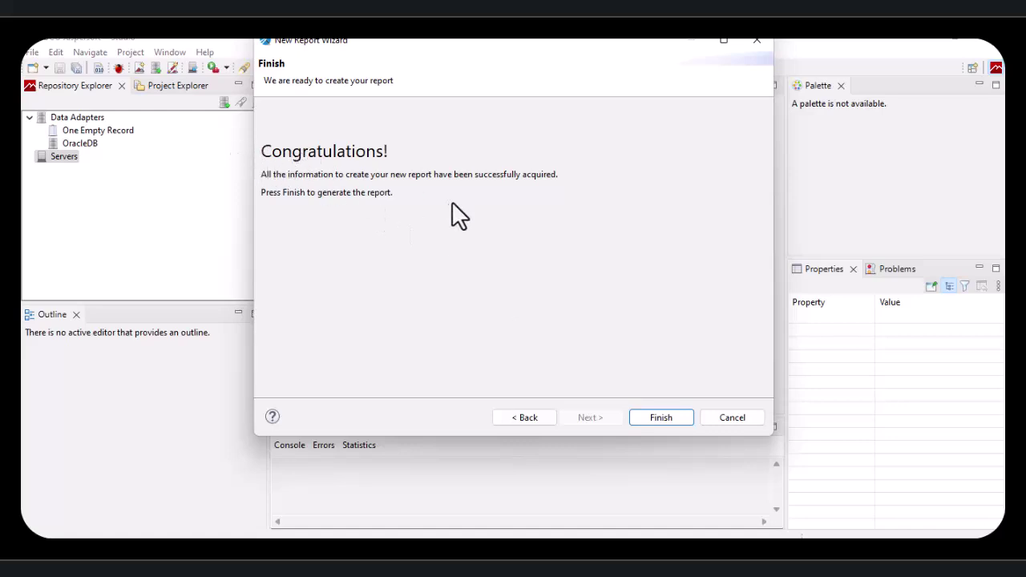
Step: Finish the wizard and review Demo Report's Title, Page Header, Column Header, Detail and Footer bands
left_click(659, 419)
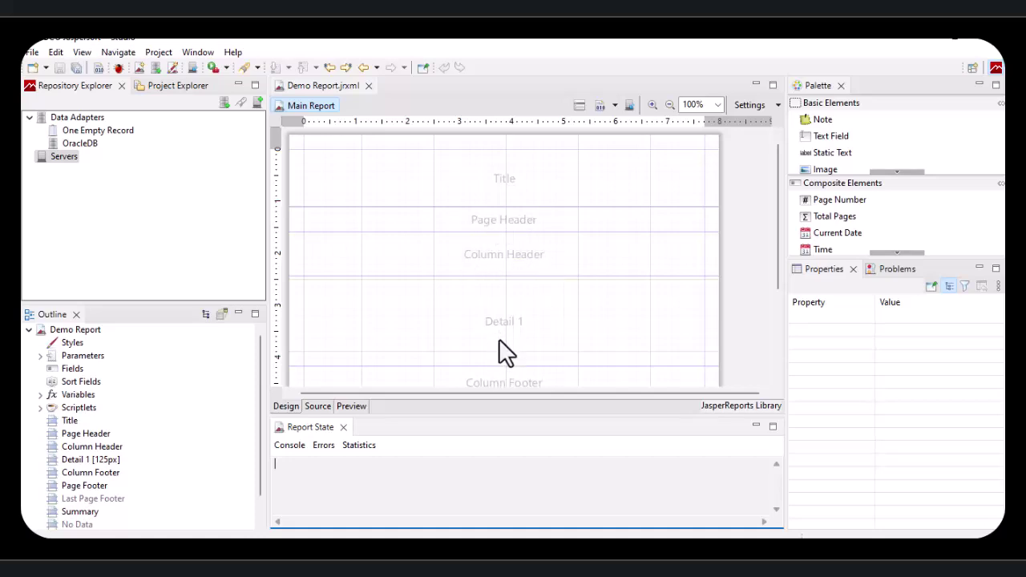
scroll(517, 336, "down", 2)
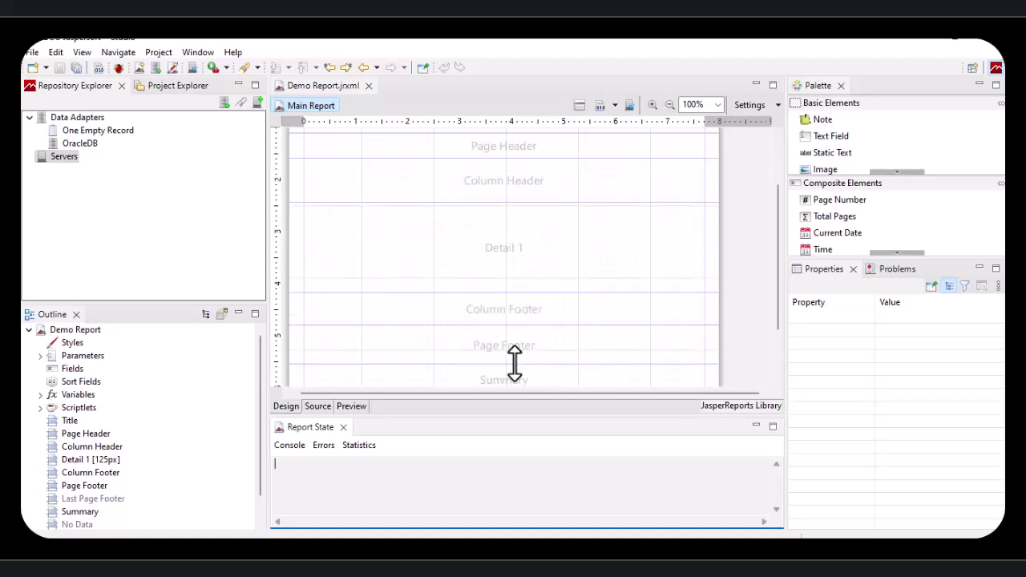
scroll(509, 364, "down", 1)
scroll(519, 343, "up", 2)
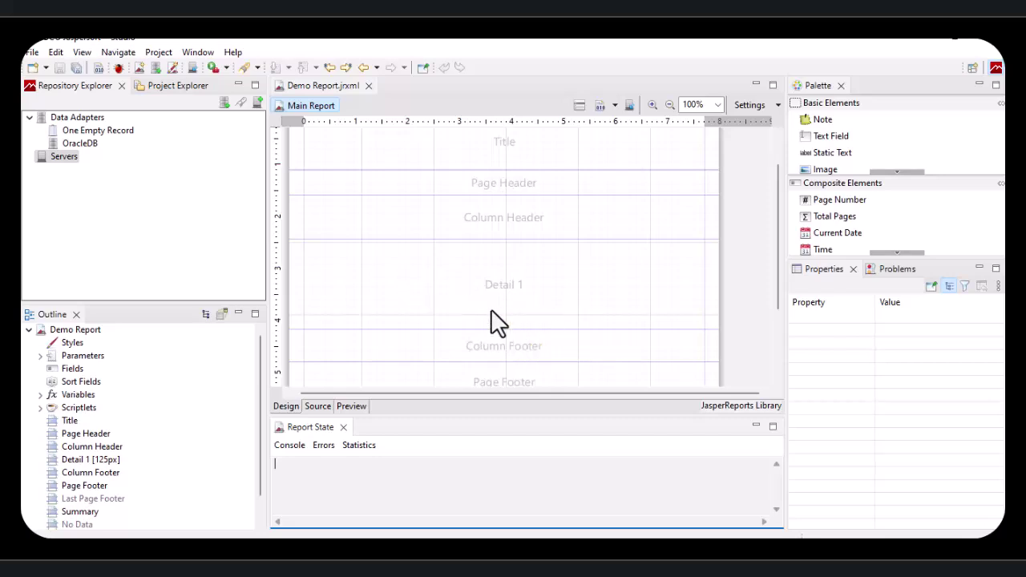
scroll(516, 228, "up", 2)
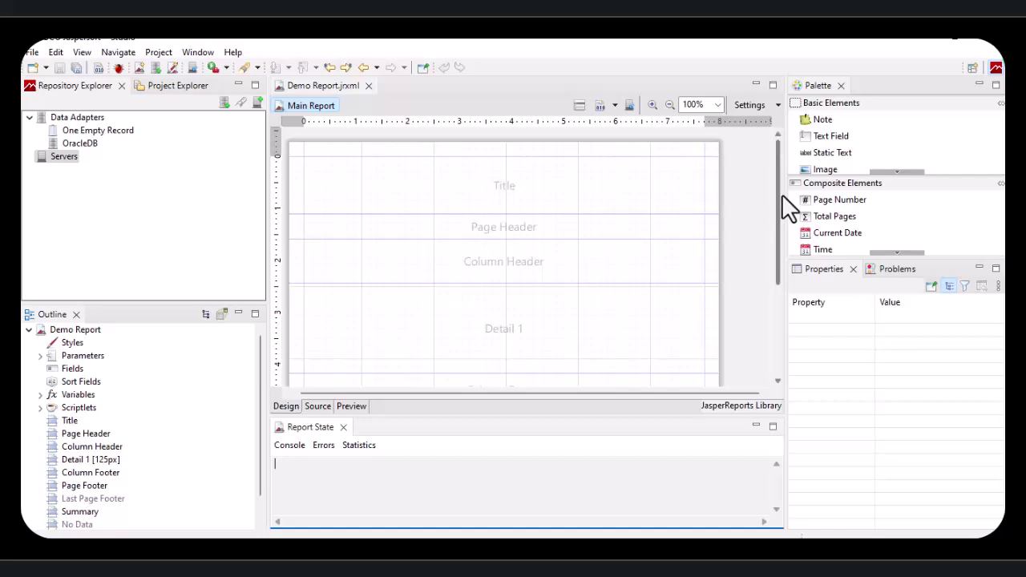
Step: Look over the Demo Report's properties from the data adapters and servers list
left_click(175, 86)
left_click(65, 86)
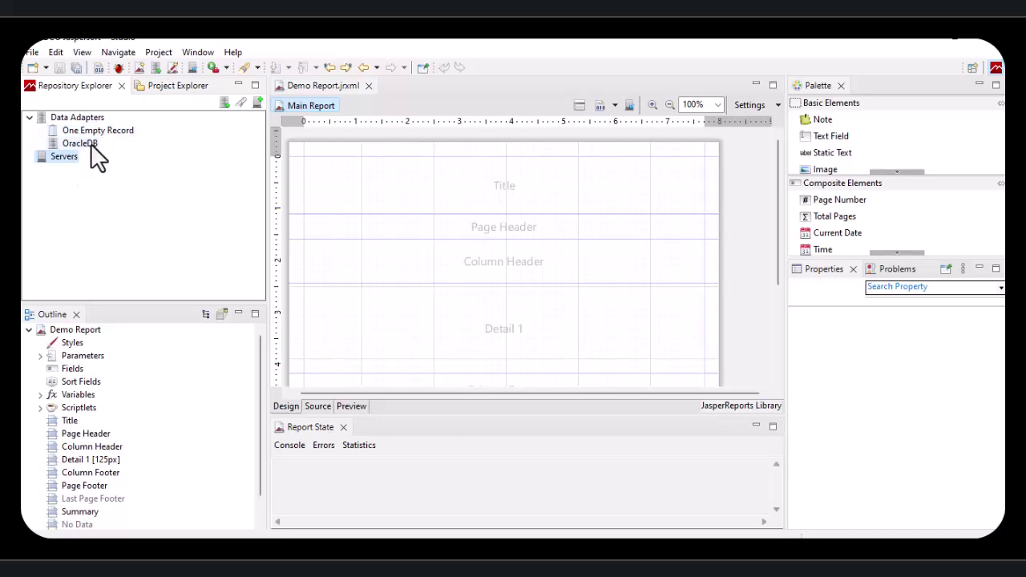
left_click(70, 334)
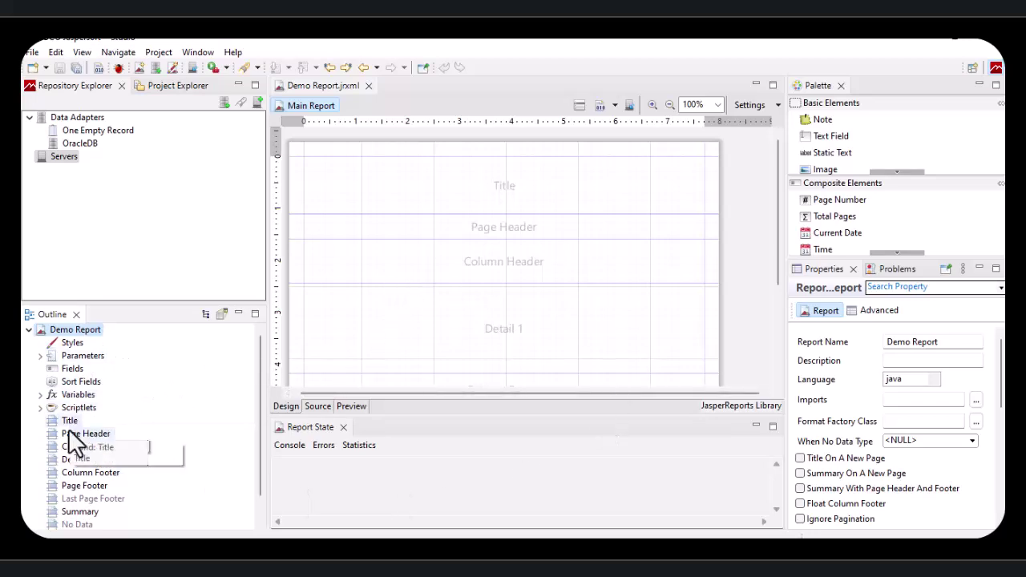
Step: Delete Blank_A4.jrxml from MyReports, then close and reopen Demo Report.jrxml
left_click(176, 87)
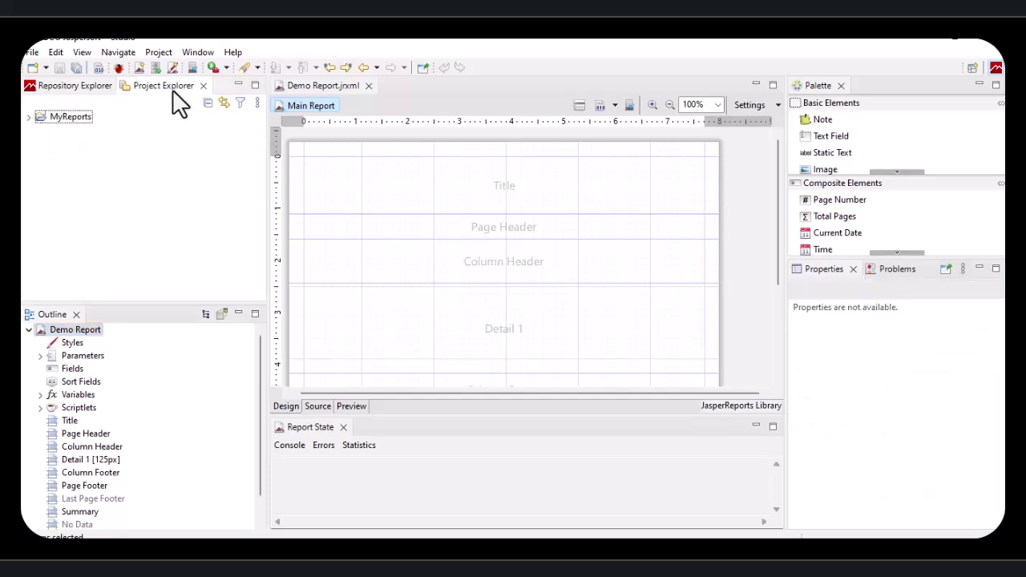
left_click(29, 118)
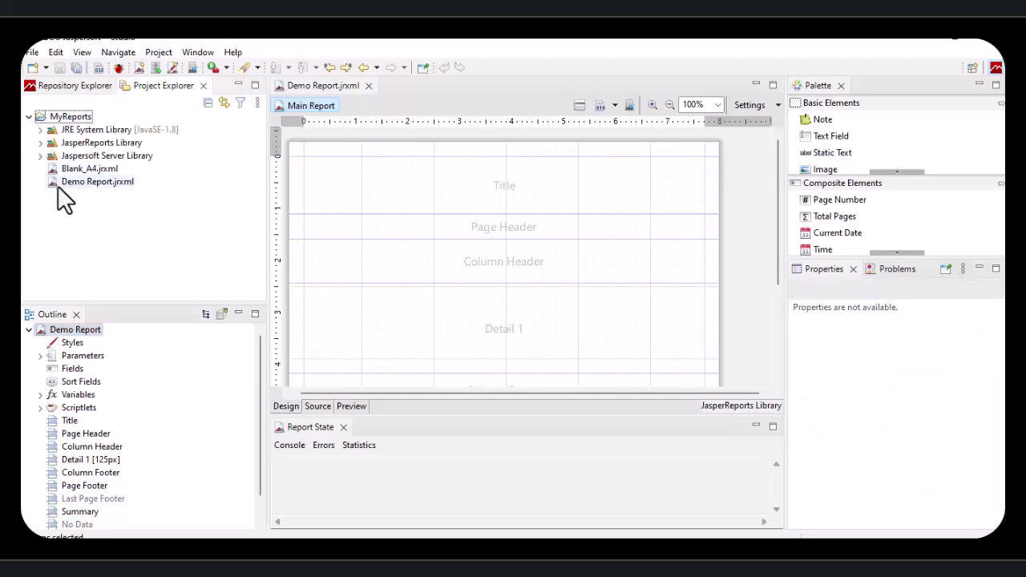
left_click(81, 170)
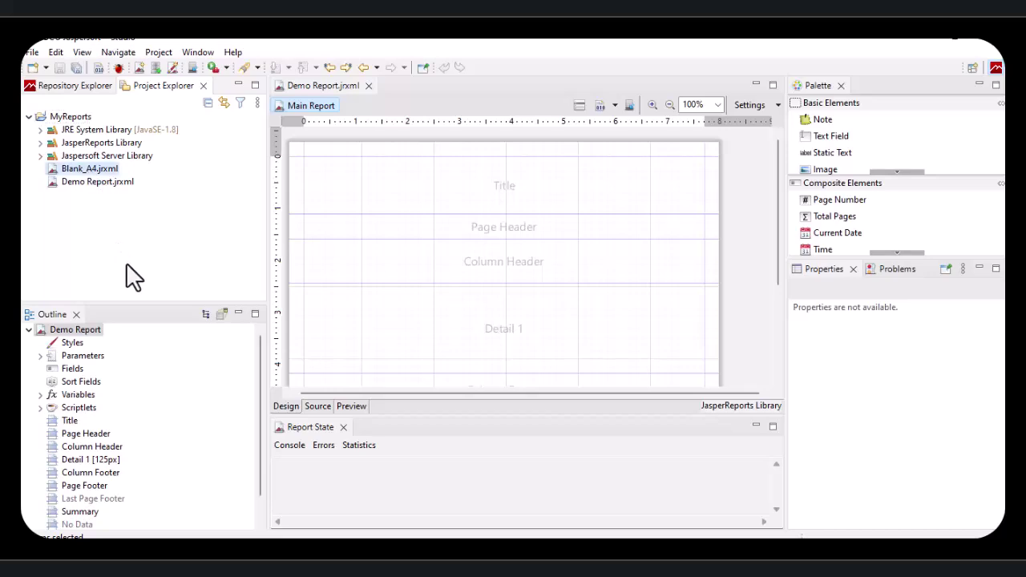
right_click(85, 171)
left_click(122, 303)
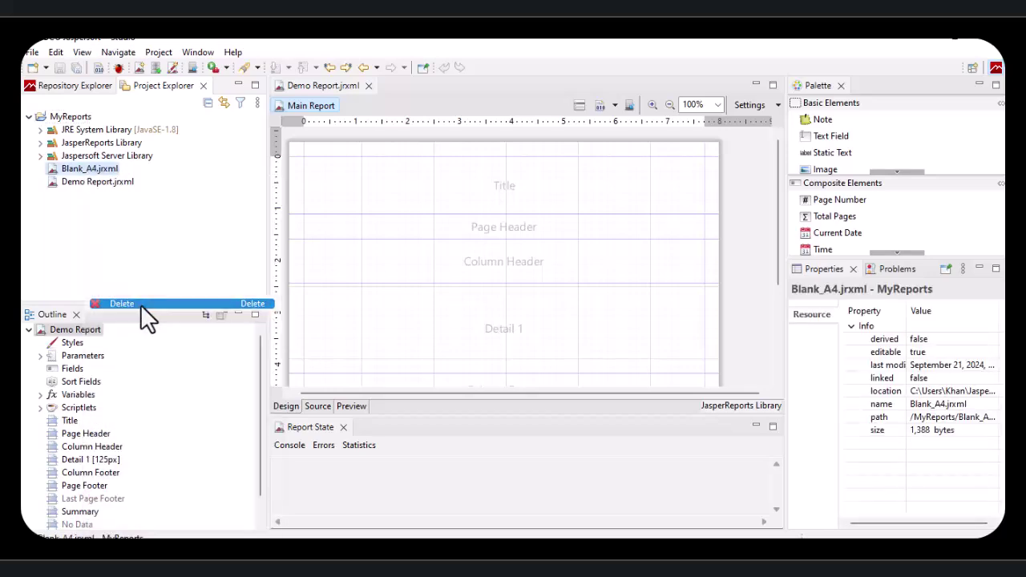
left_click(579, 323)
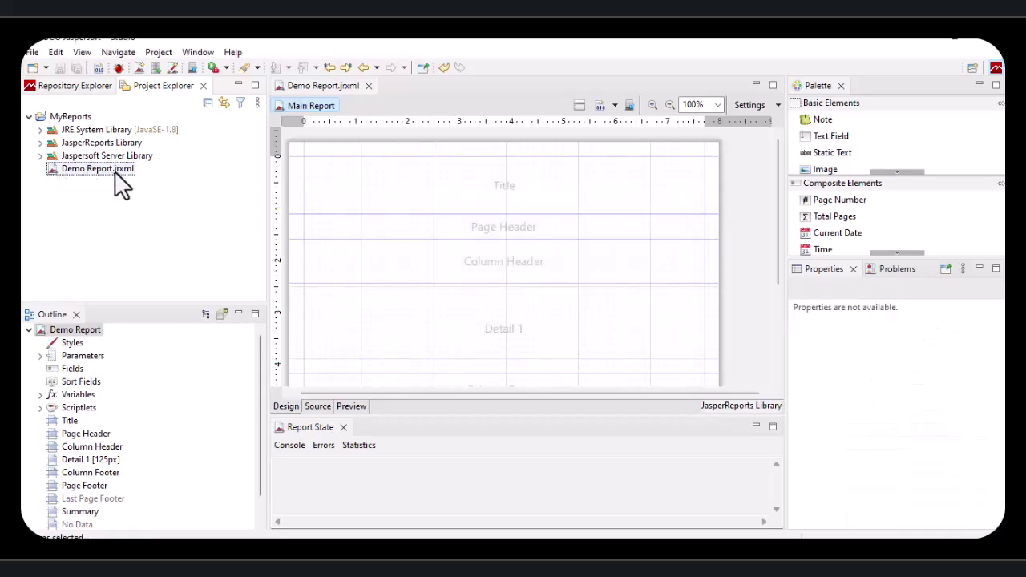
left_click(368, 86)
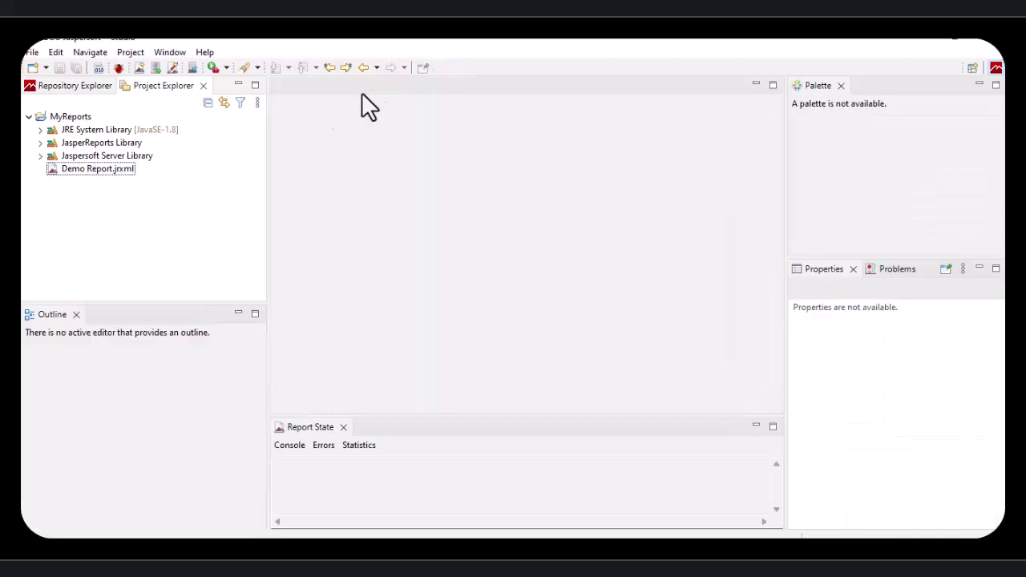
double_click(97, 168)
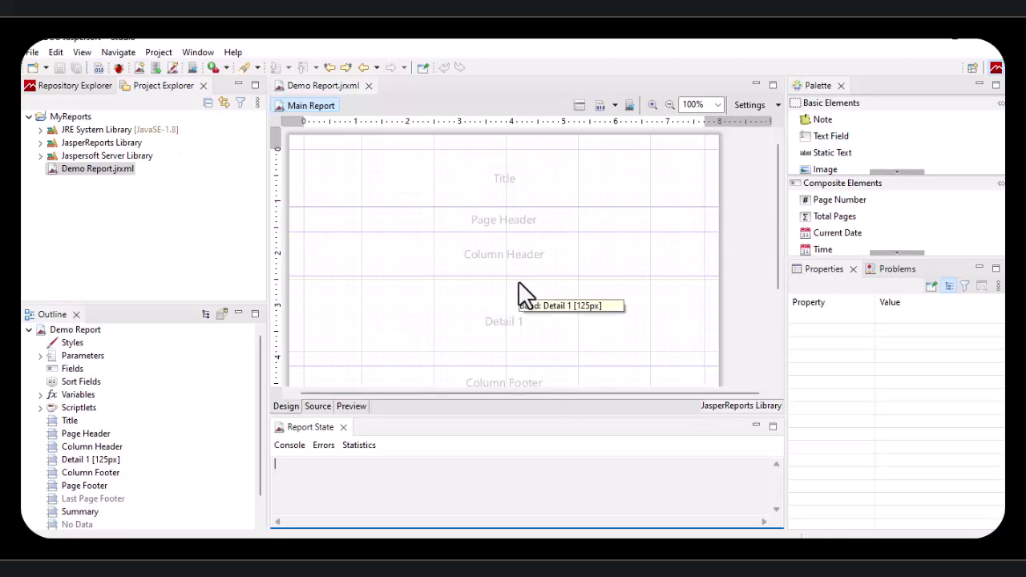
Step: Paste the select * from employees query into Dataset and Query, keeping sql as the language
left_click(577, 105)
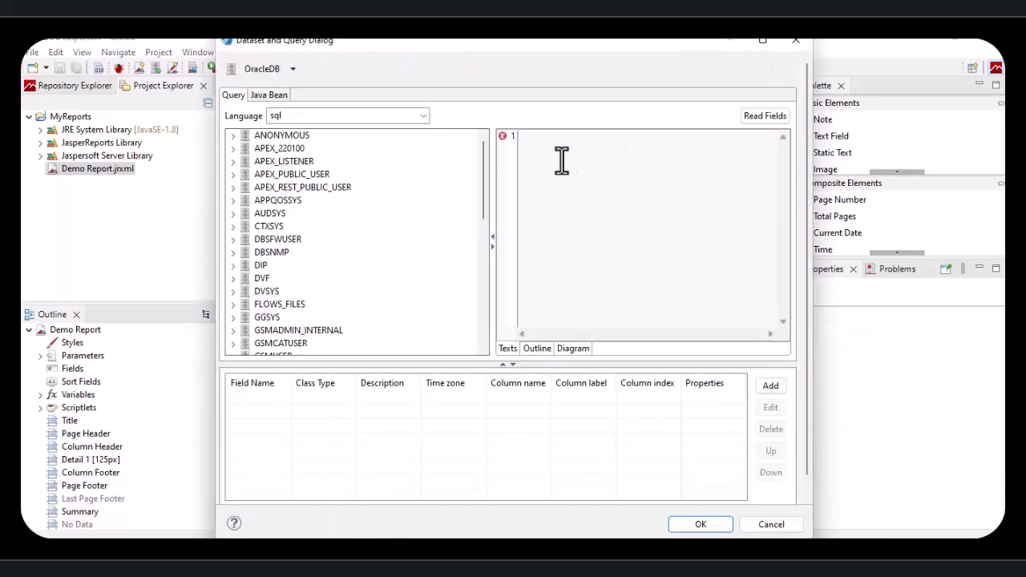
type("select * from employees")
left_click(423, 118)
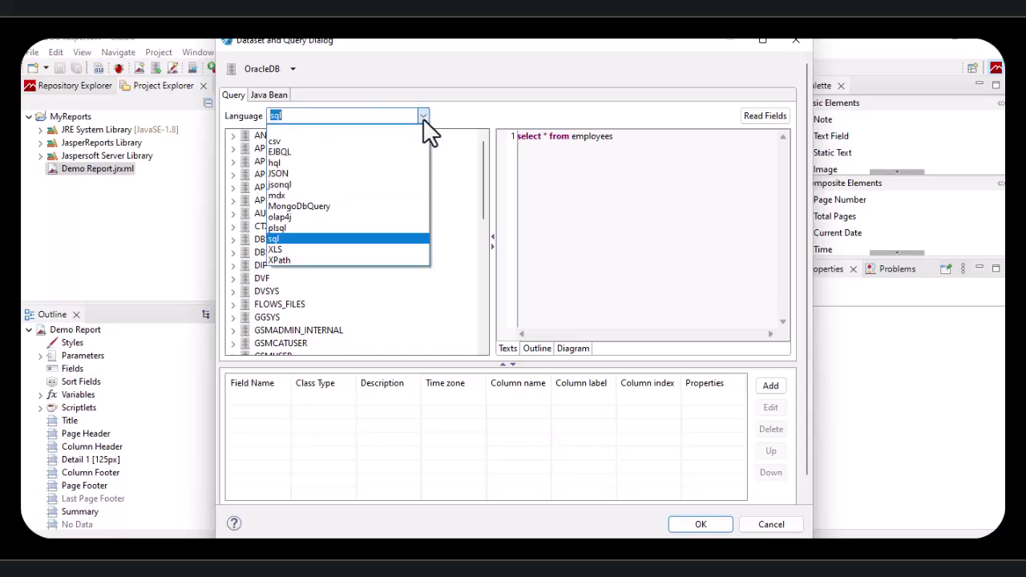
left_click(302, 239)
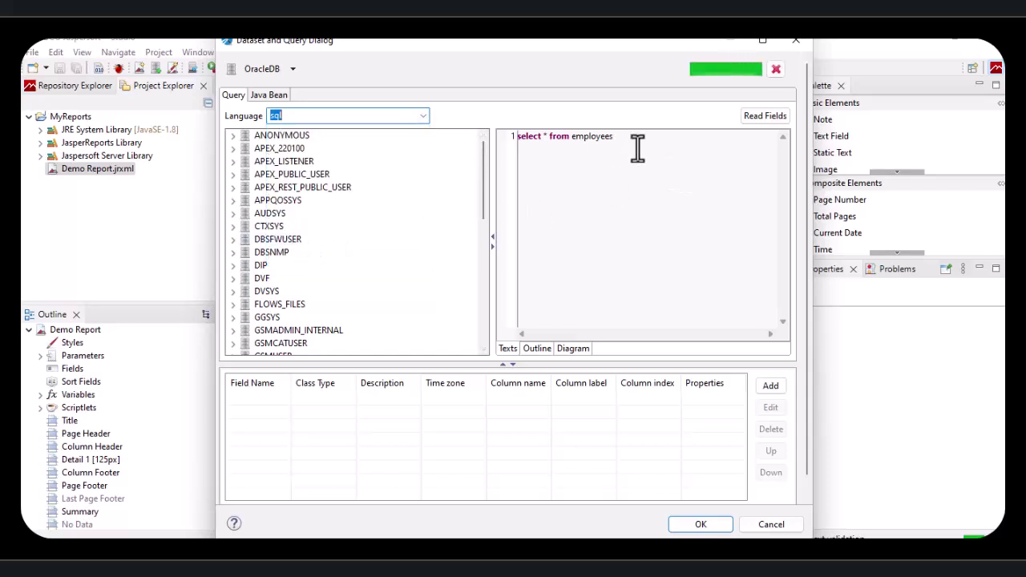
left_click(424, 118)
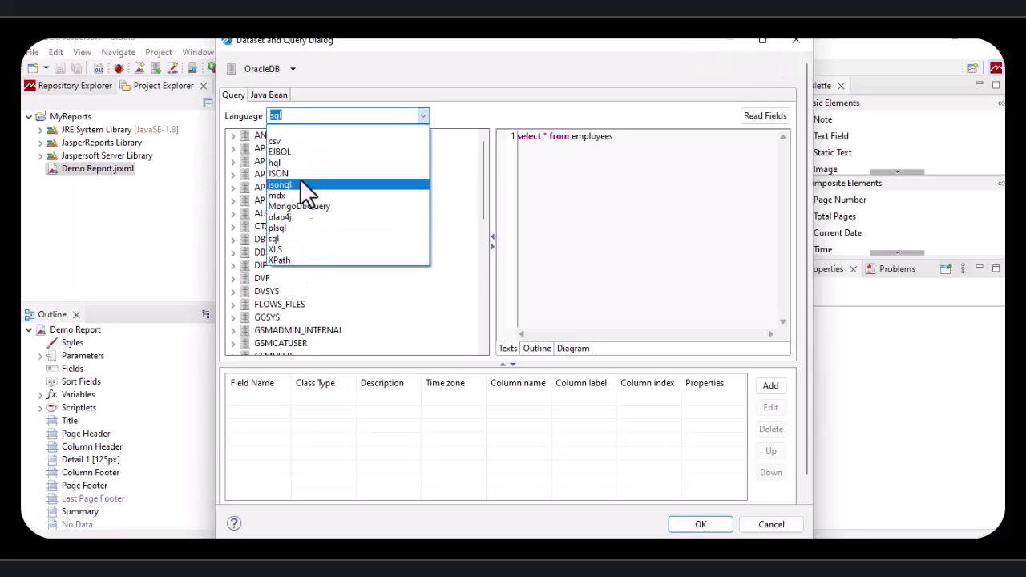
left_click(586, 160)
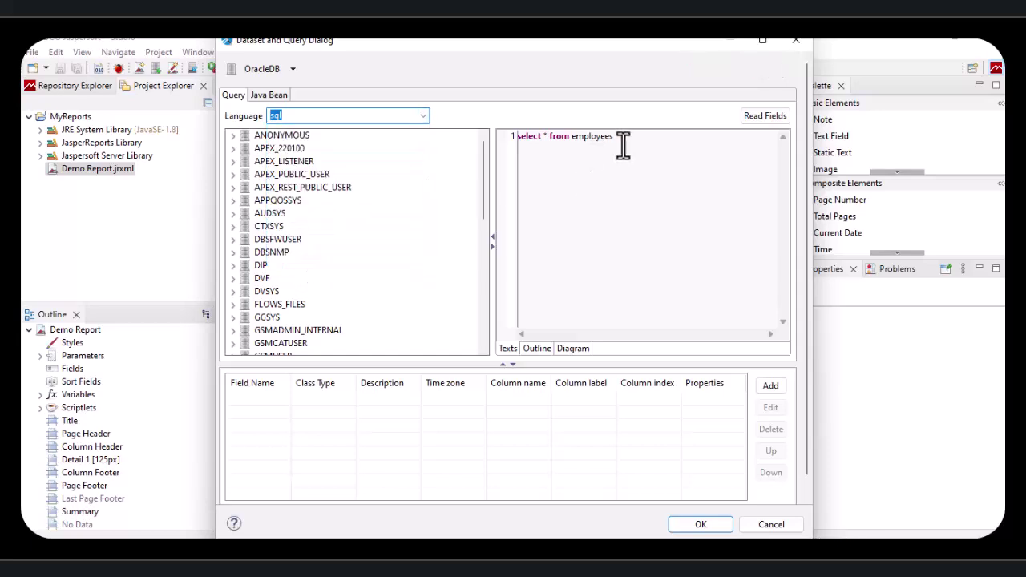
Step: Remove the query's trailing semicolon and read the employee fields
left_click_drag(627, 140, 521, 140)
left_click(592, 142)
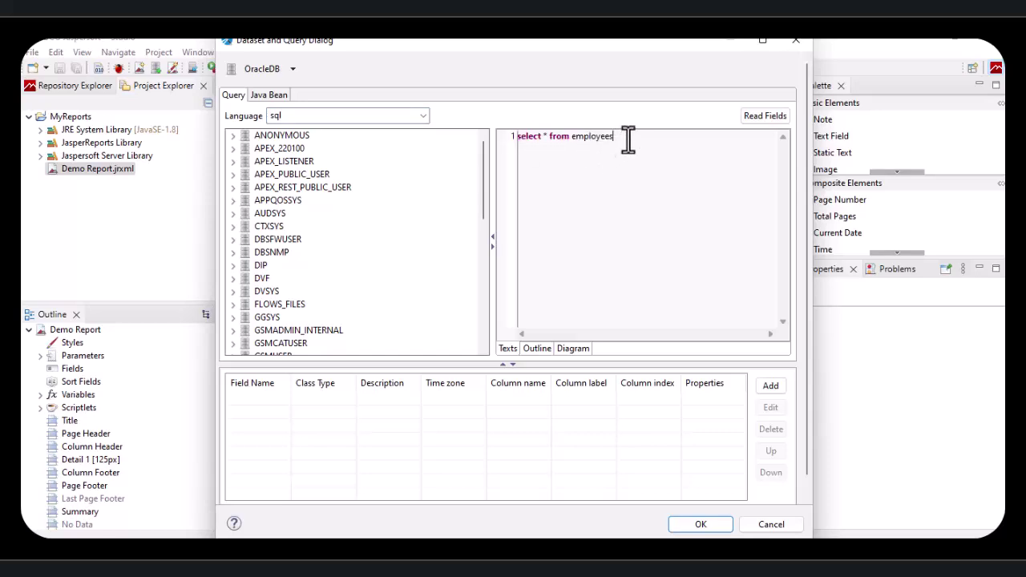
type(";")
left_click(759, 118)
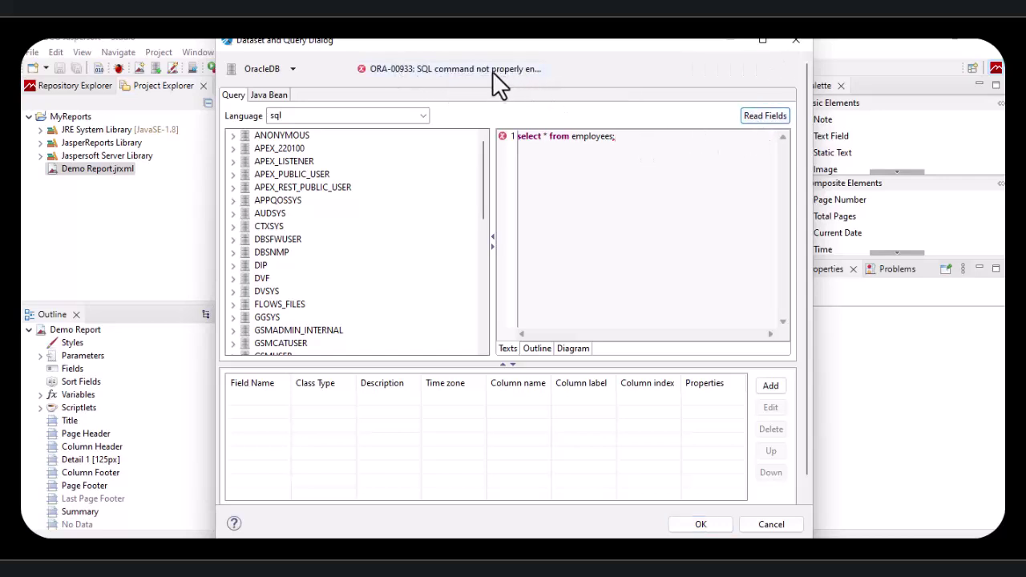
left_click(623, 144)
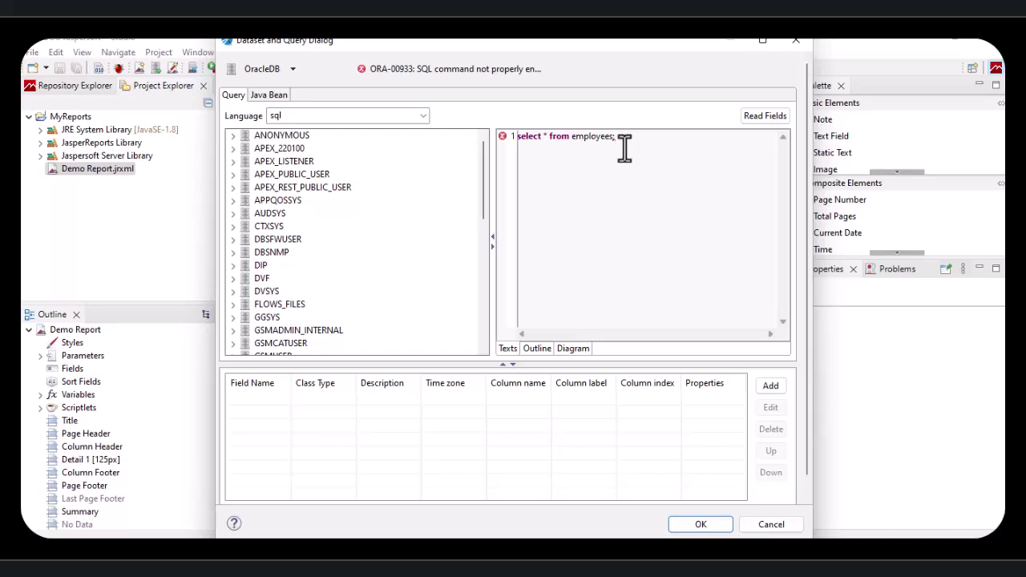
key("BackSpace")
left_click(752, 117)
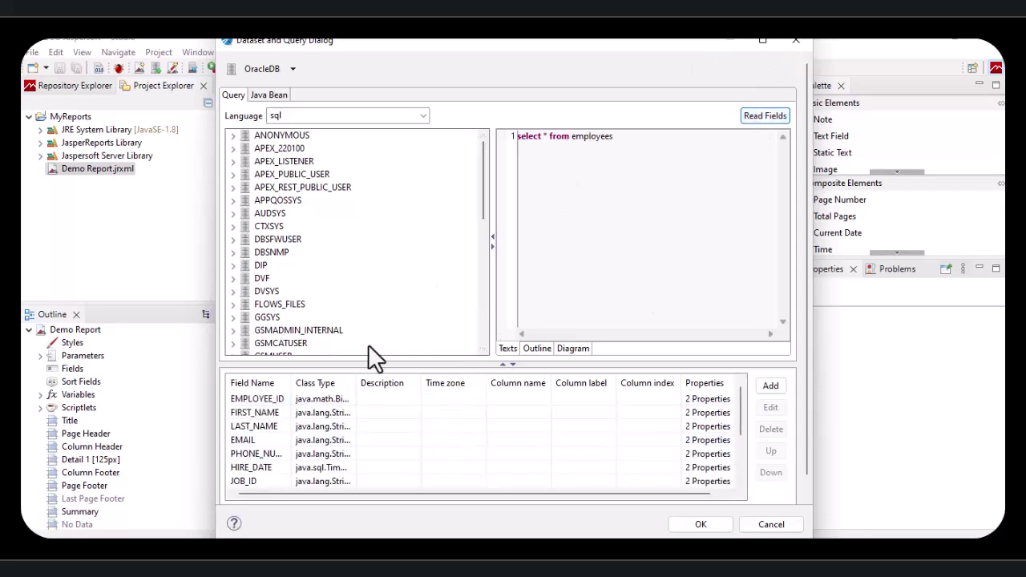
Step: Change the HIRE_DATE field's class type to java.sql.Date
left_click_drag(408, 365, 417, 287)
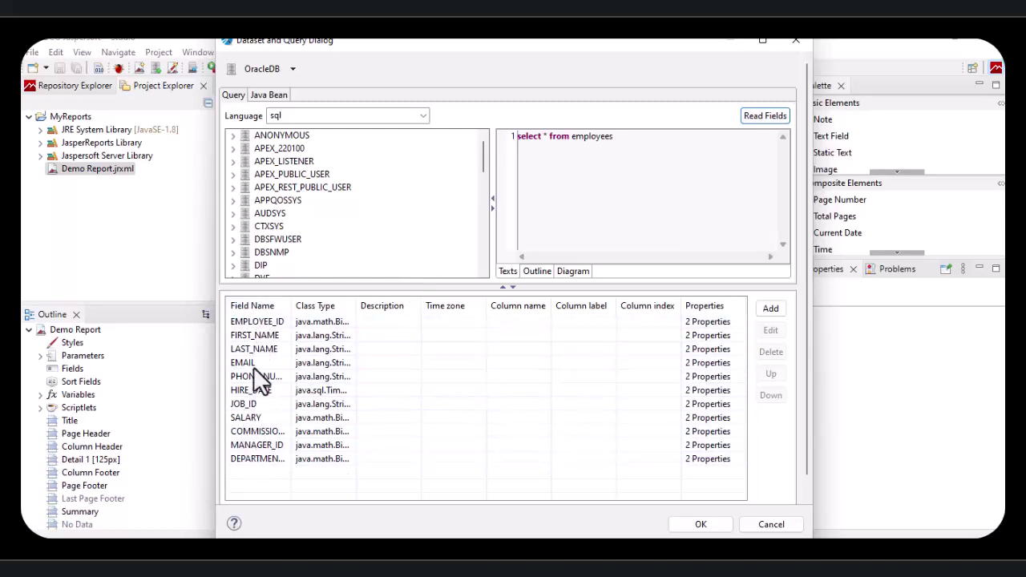
left_click_drag(291, 305, 344, 306)
left_click_drag(408, 306, 491, 305)
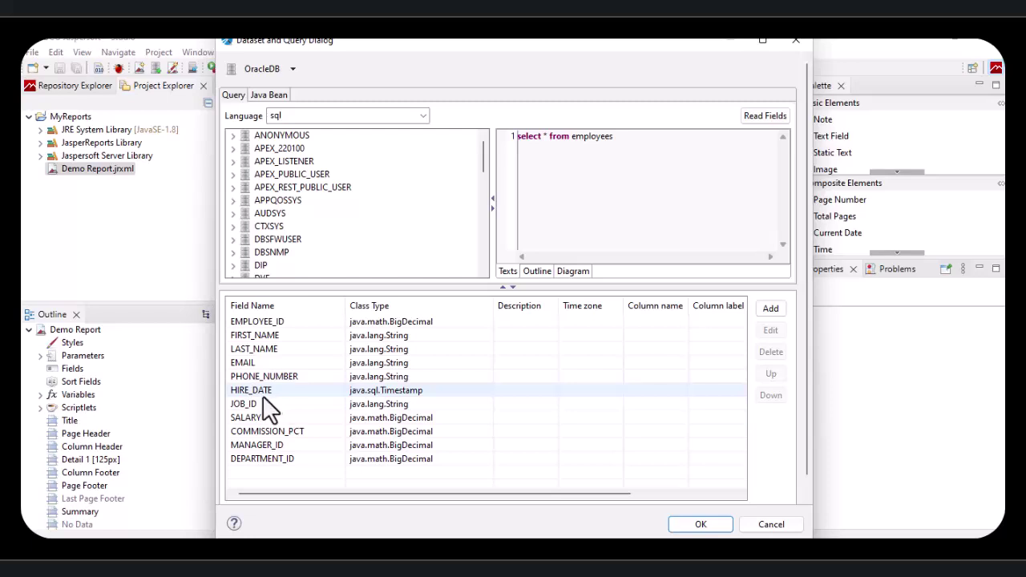
double_click(394, 391)
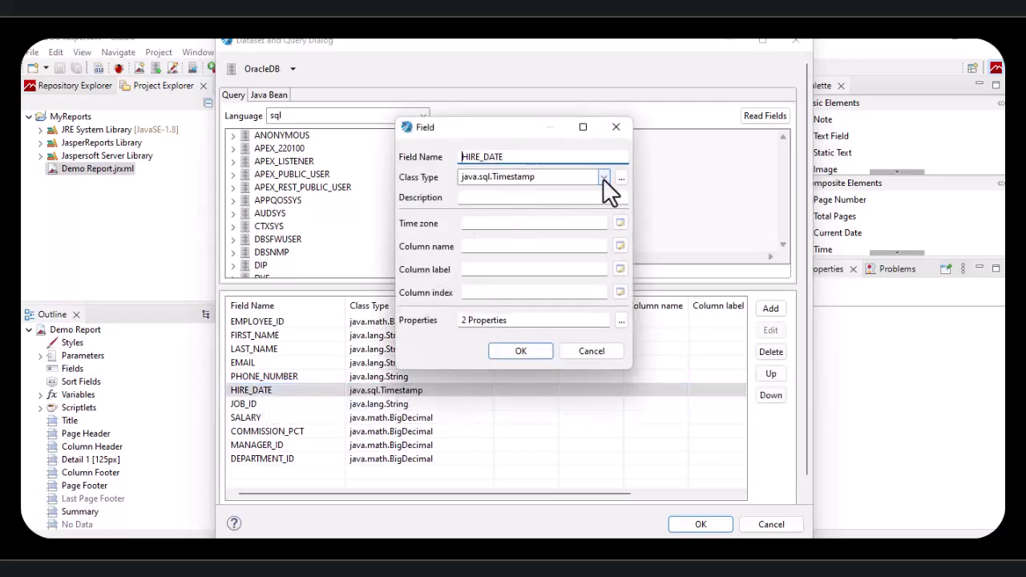
left_click(604, 178)
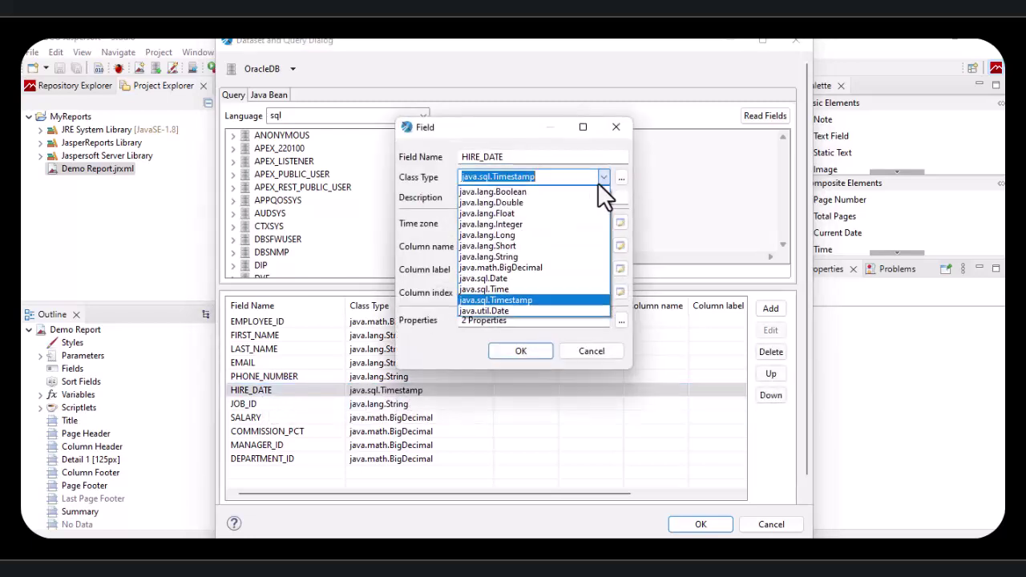
left_click(475, 277)
left_click(517, 353)
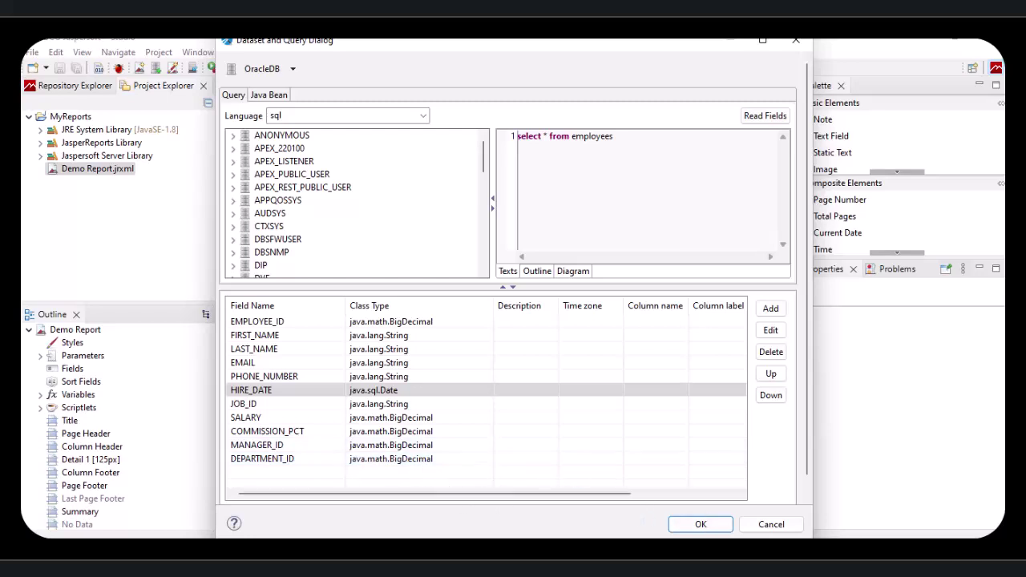
Step: Apply the dataset changes, then reopen the dialog to check them and close it
left_click(696, 525)
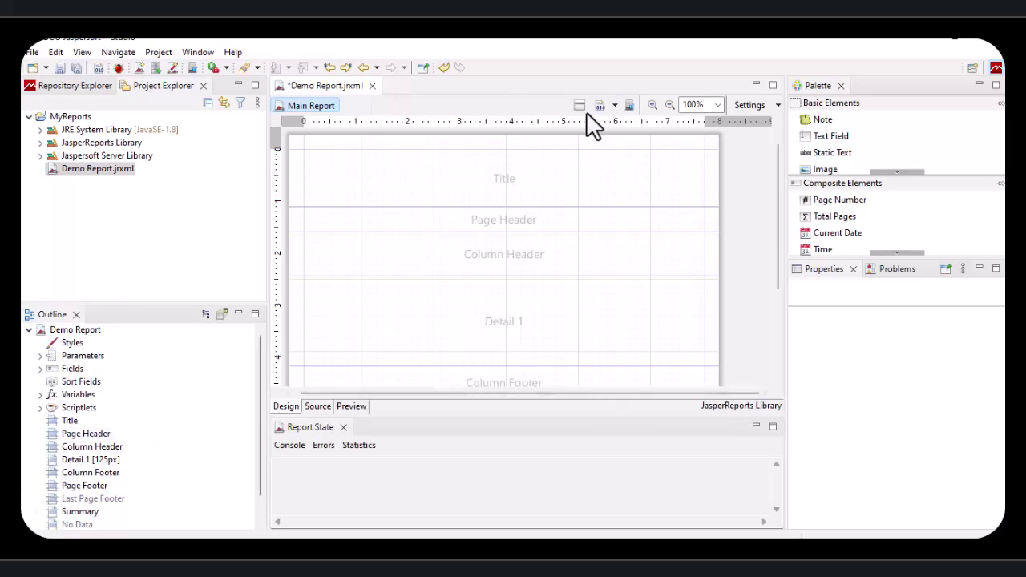
left_click(630, 105)
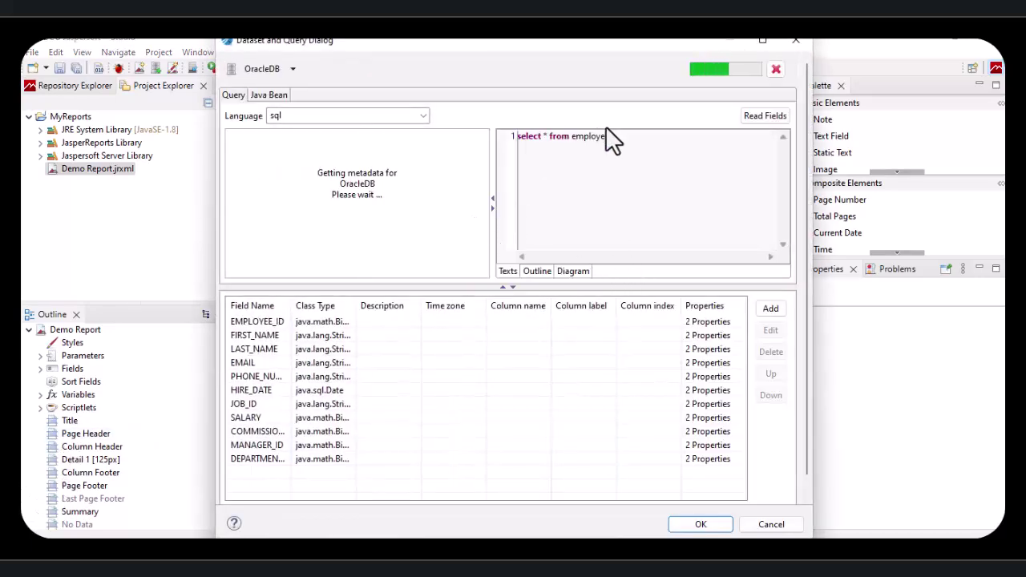
left_click(769, 525)
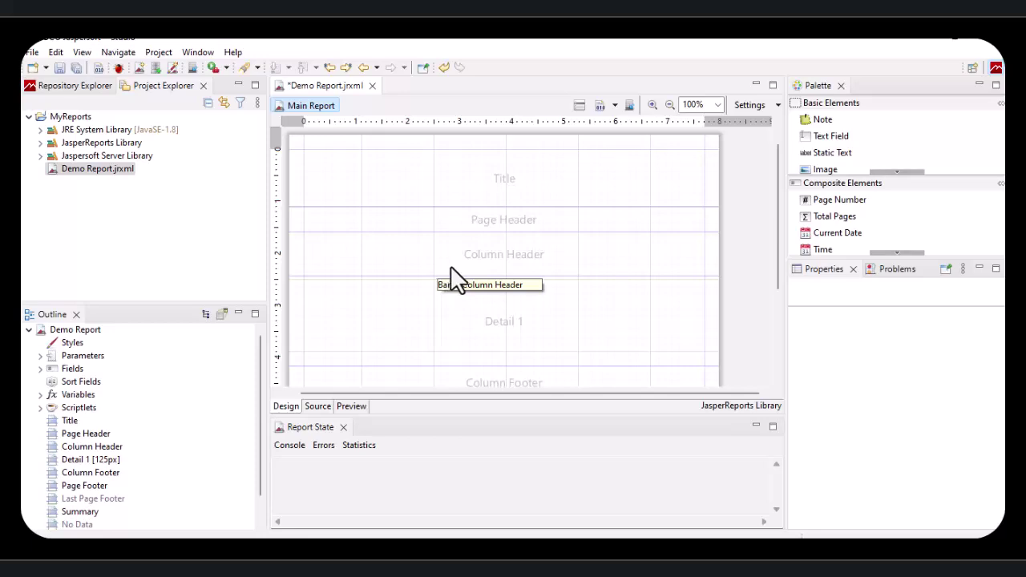
left_click_drag(783, 130, 759, 131)
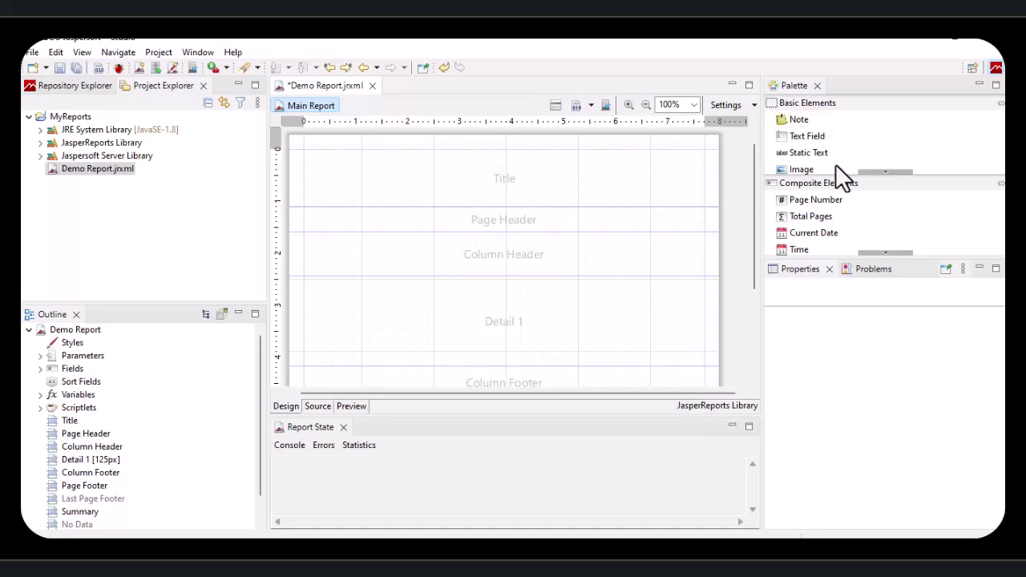
left_click(831, 231)
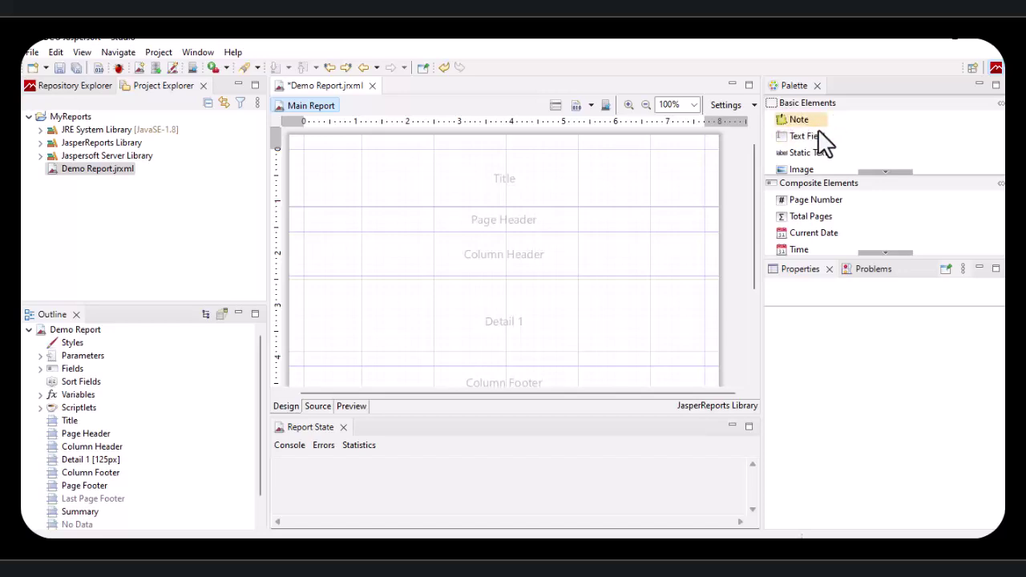
left_click(885, 170)
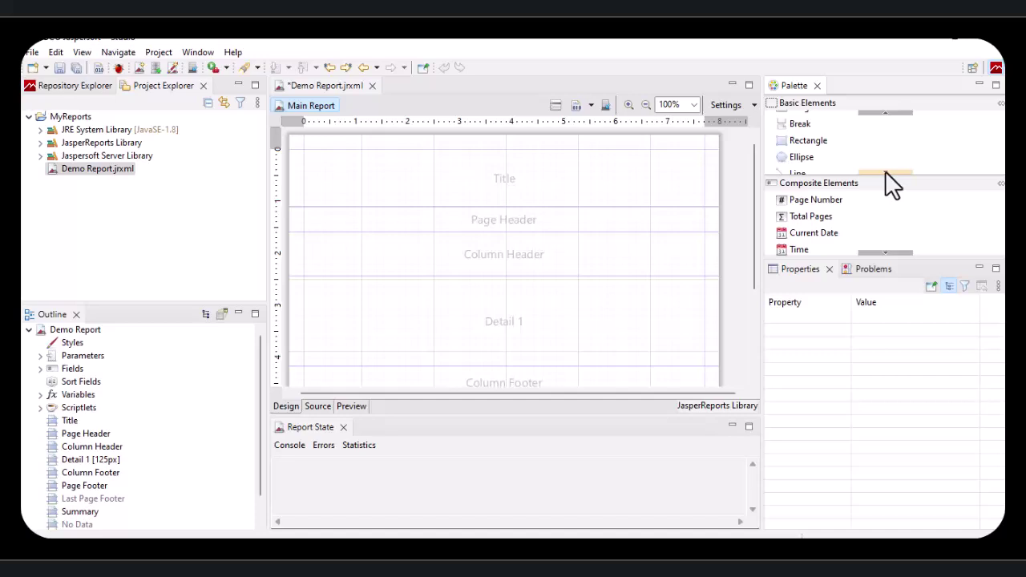
left_click(885, 171)
left_click(885, 170)
left_click(885, 170)
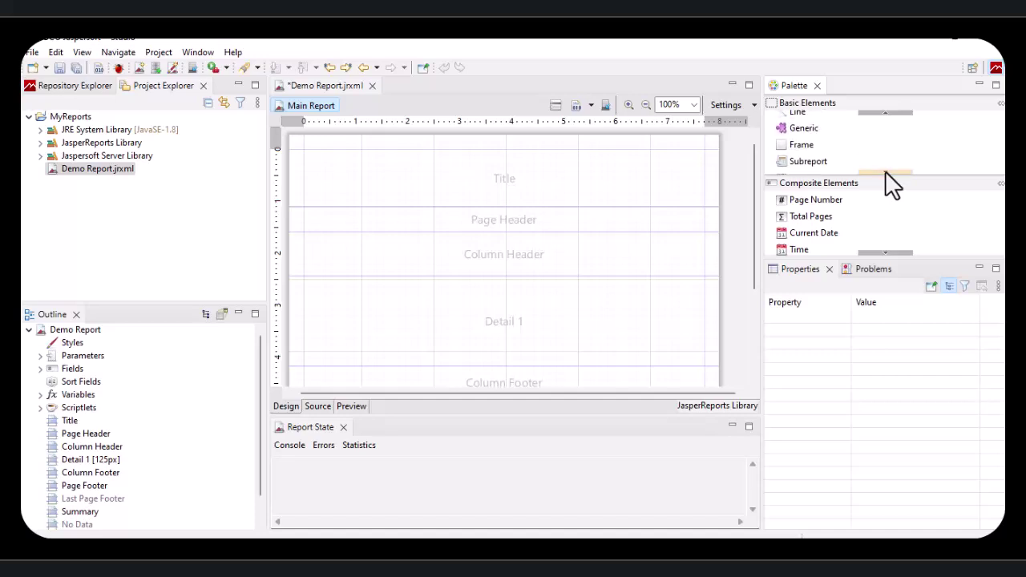
left_click(885, 170)
left_click(885, 170)
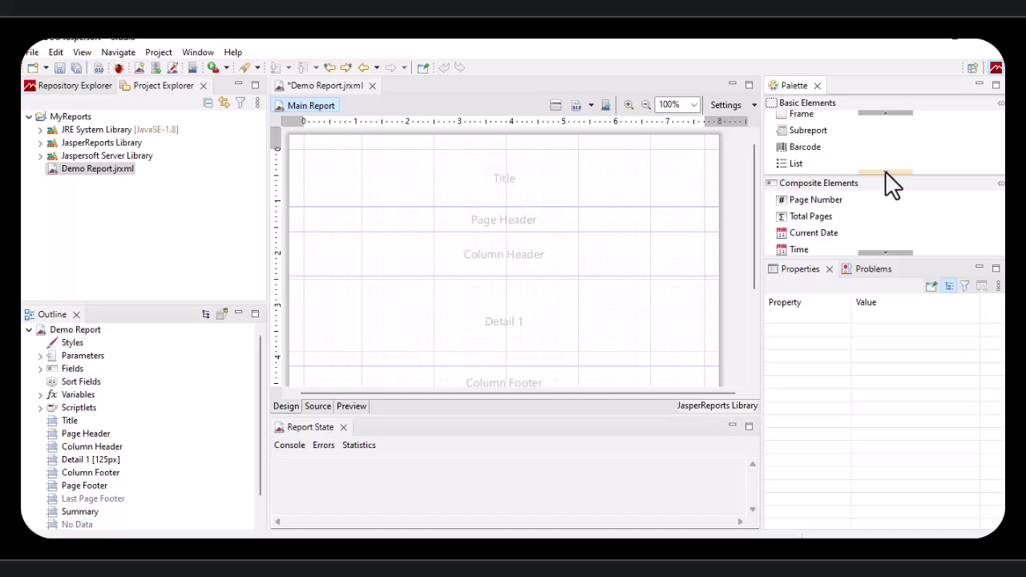
left_click(885, 170)
left_click(885, 171)
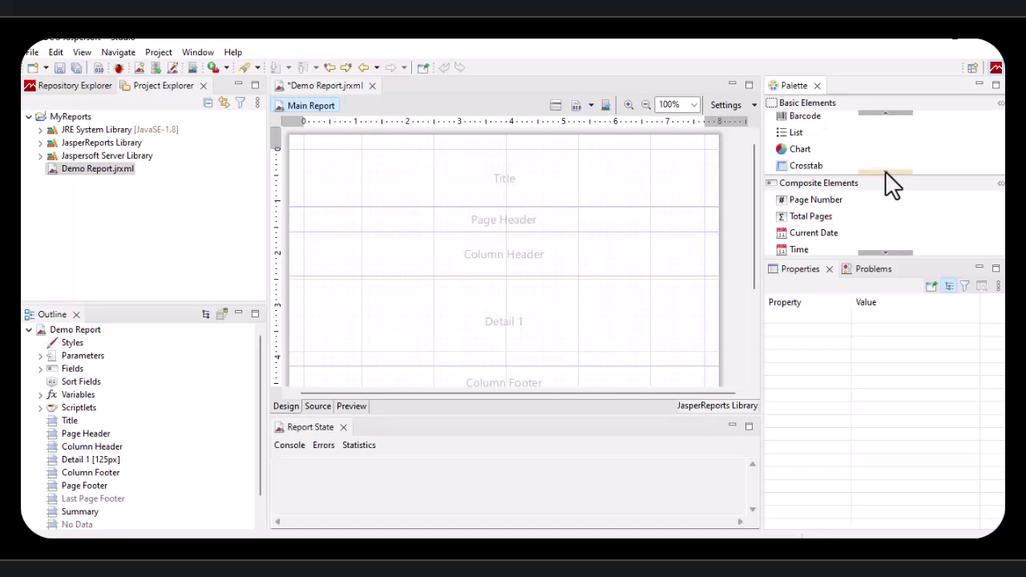
left_click(885, 171)
left_click(885, 171)
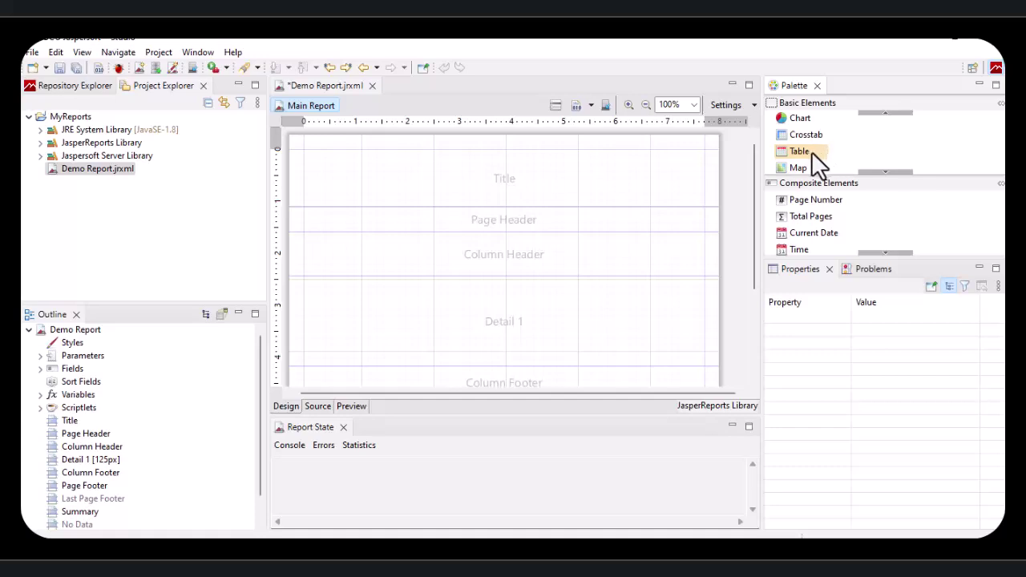
left_click(881, 172)
left_click(880, 172)
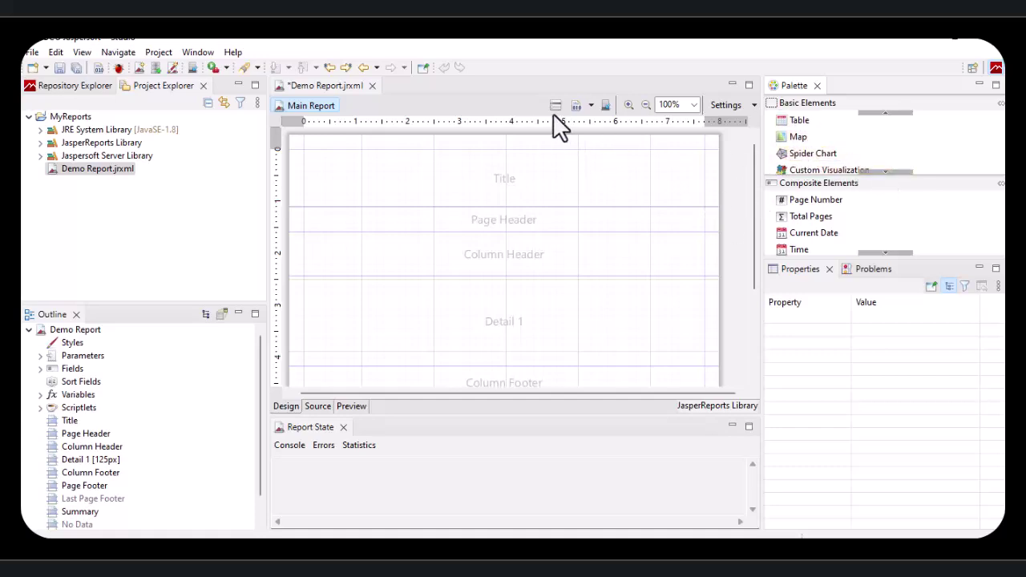
left_click(883, 172)
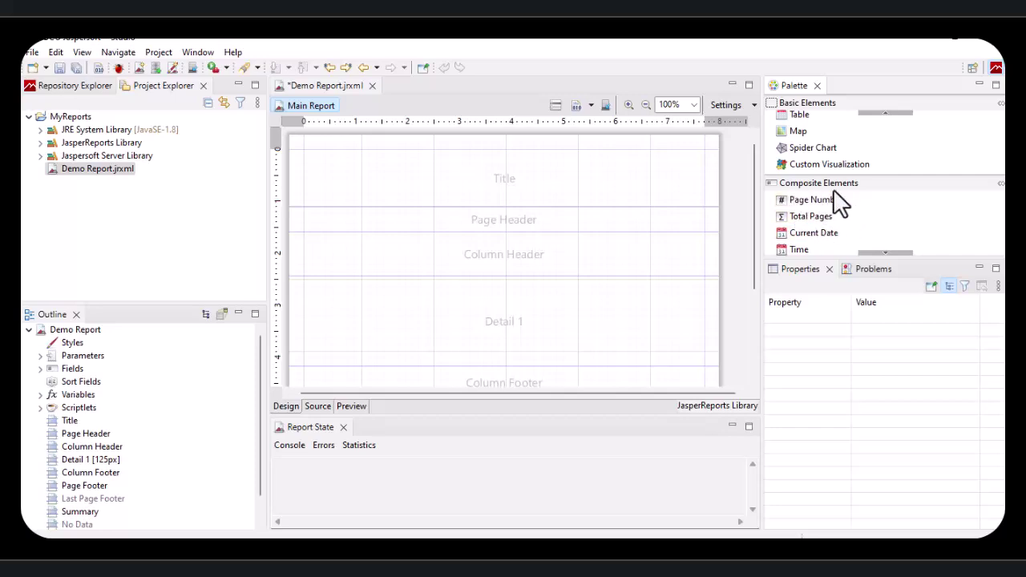
left_click(885, 252)
left_click(885, 253)
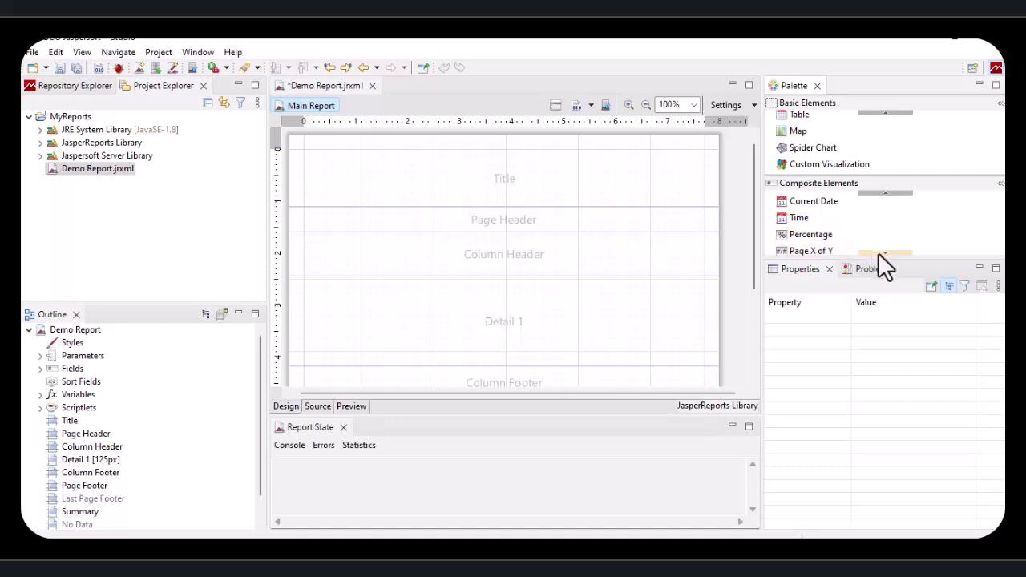
left_click(885, 253)
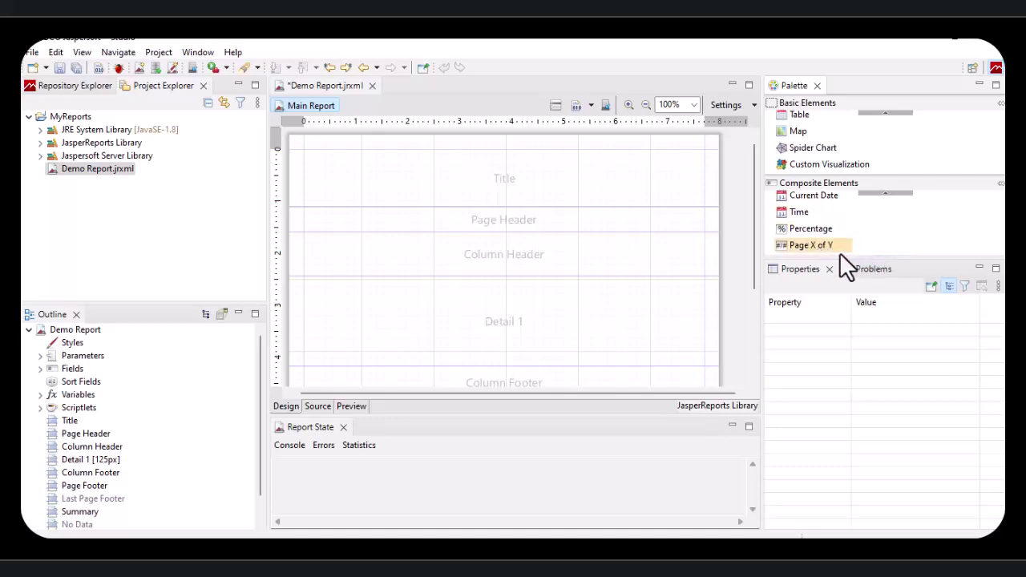
left_click(885, 193)
left_click(885, 194)
left_click(830, 198)
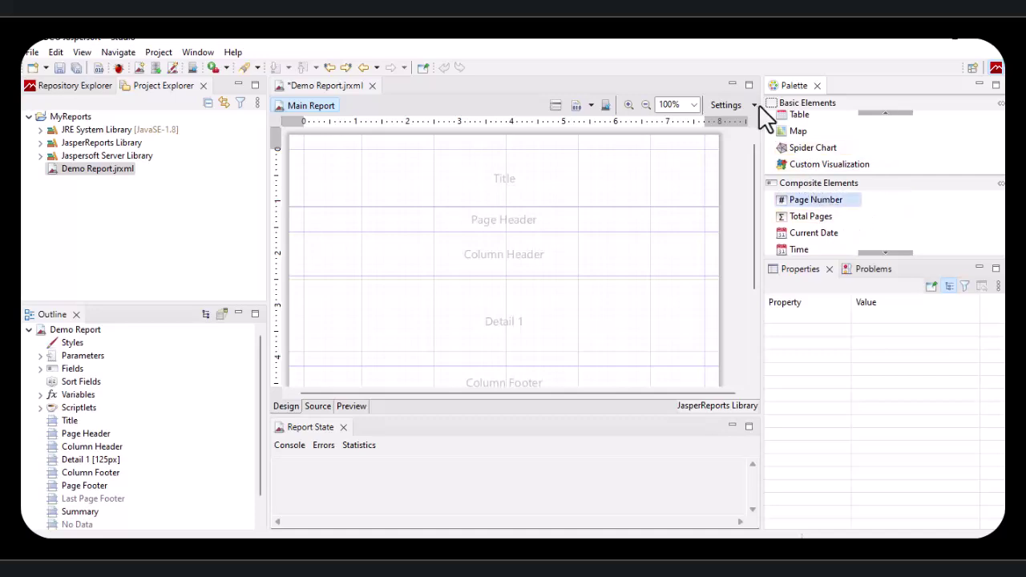
left_click(884, 114)
left_click(884, 114)
left_click(884, 113)
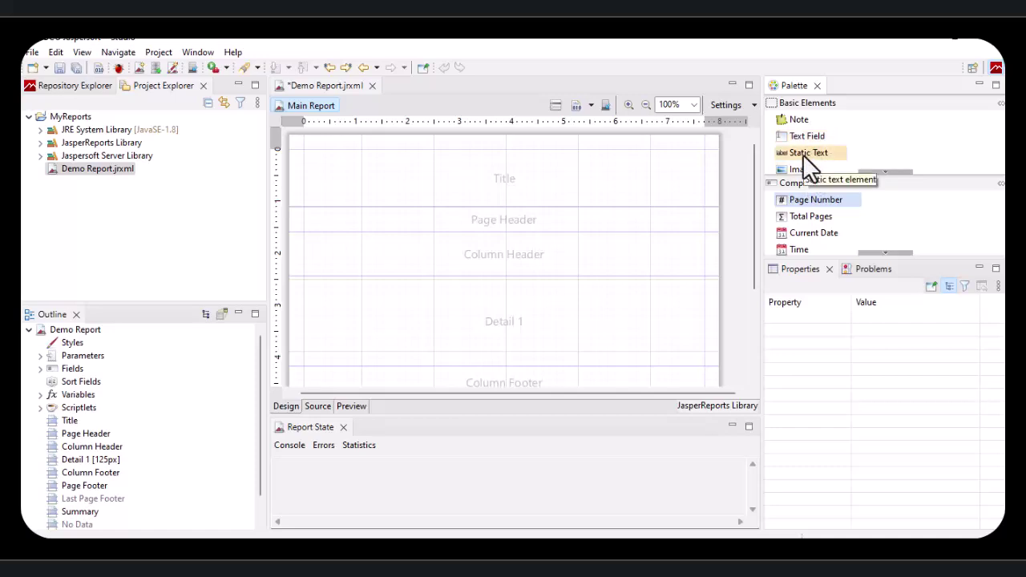
Step: Place a Static Text element at x=0 in the Column Header band
left_click_drag(804, 156, 794, 186)
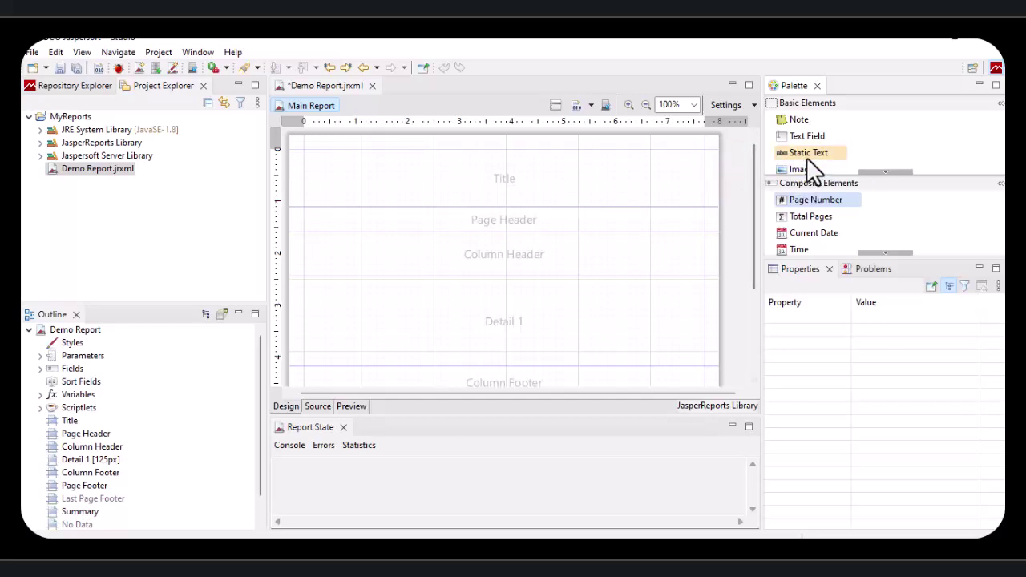
left_click_drag(808, 156, 341, 226)
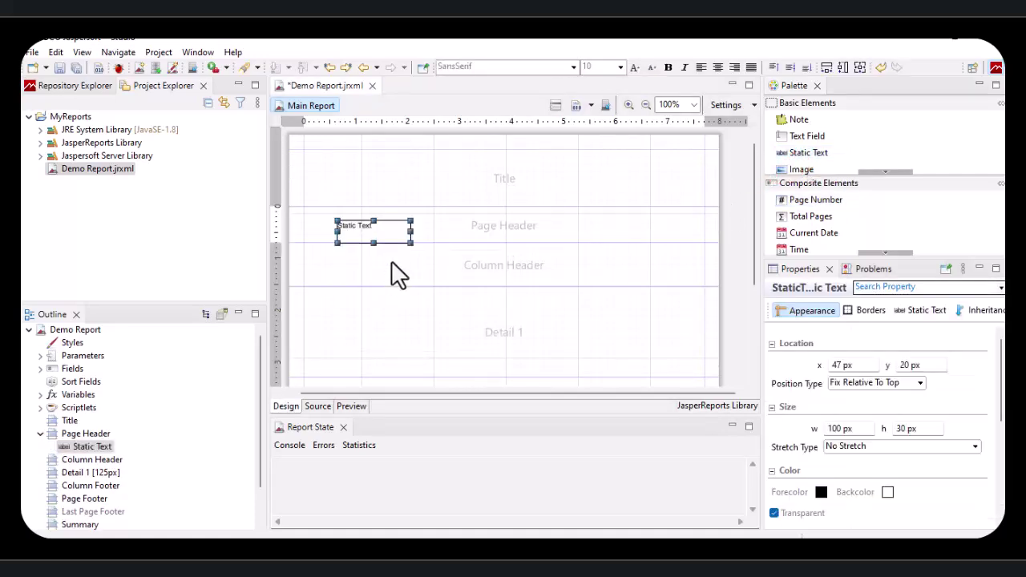
left_click(458, 255)
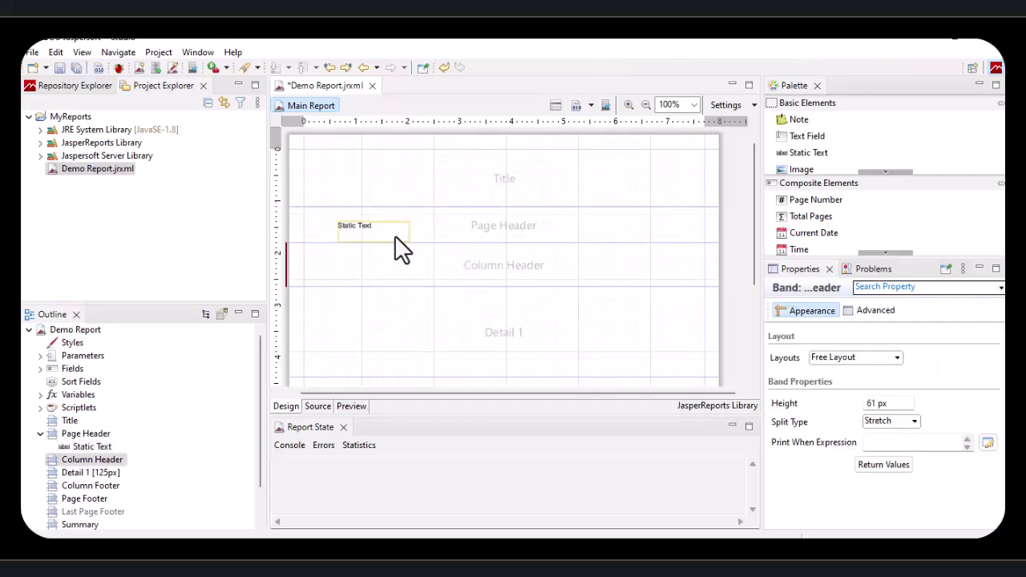
left_click(379, 229)
left_click_drag(374, 232, 341, 275)
left_click(387, 297)
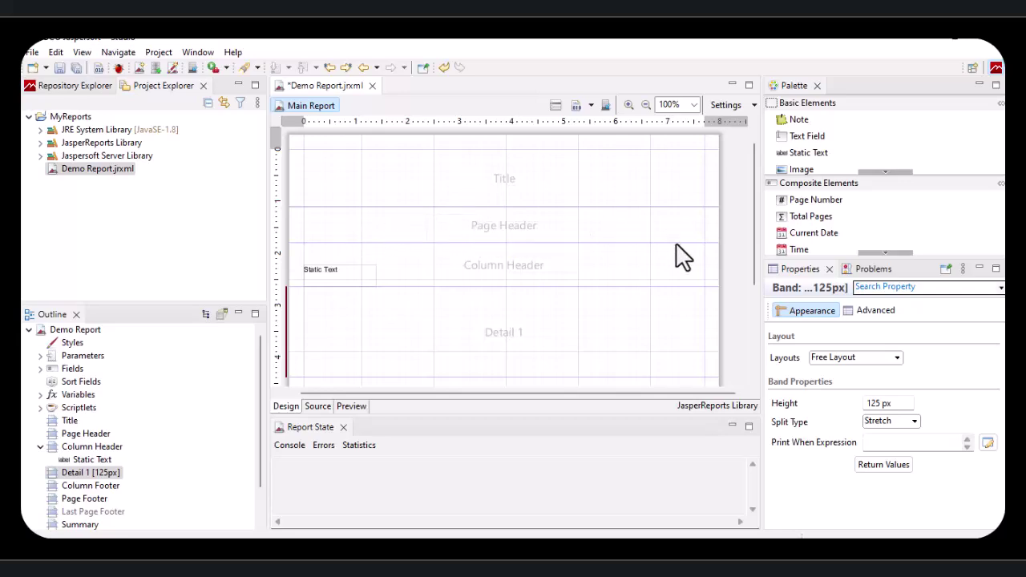
Step: Delete the Page Header band, restore it from the Outline, then delete it again
right_click(429, 224)
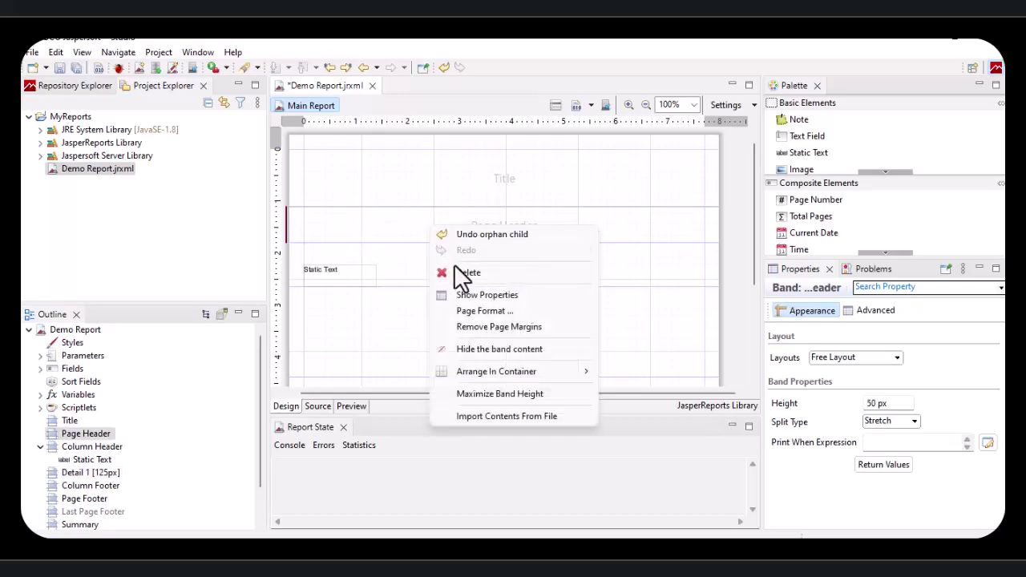
left_click(460, 270)
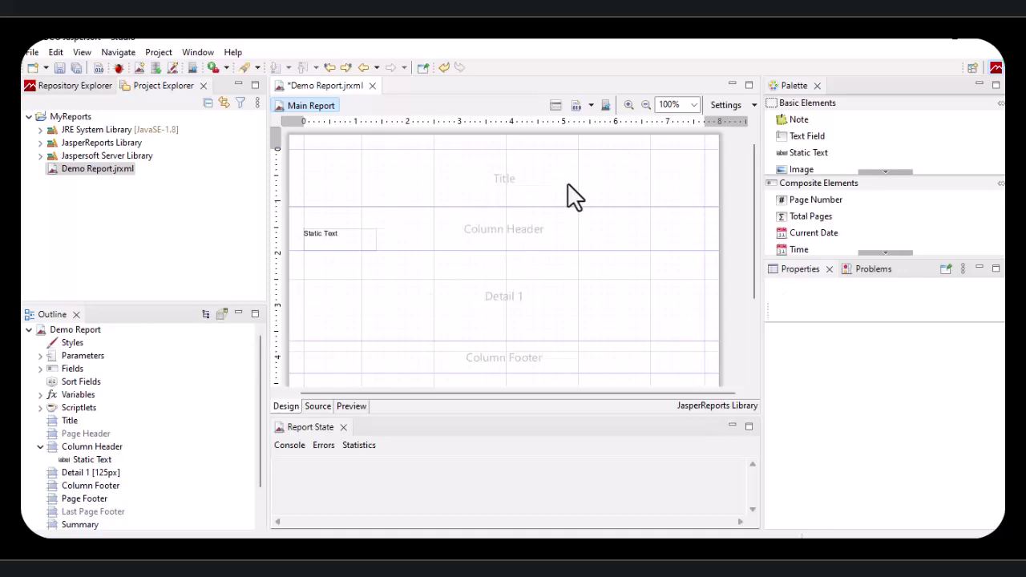
scroll(577, 279, "down", 1)
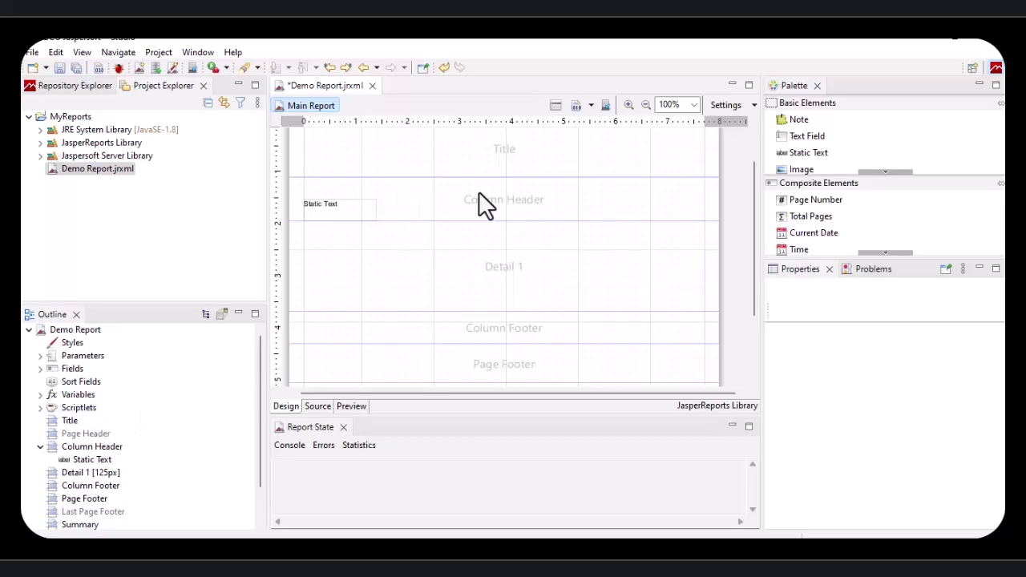
left_click(73, 434)
right_click(88, 437)
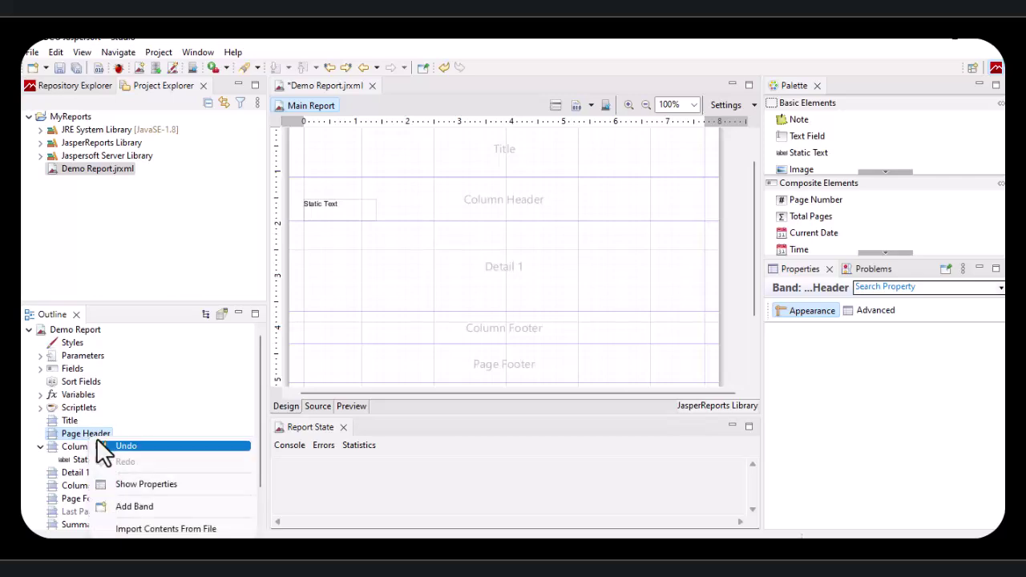
left_click(136, 506)
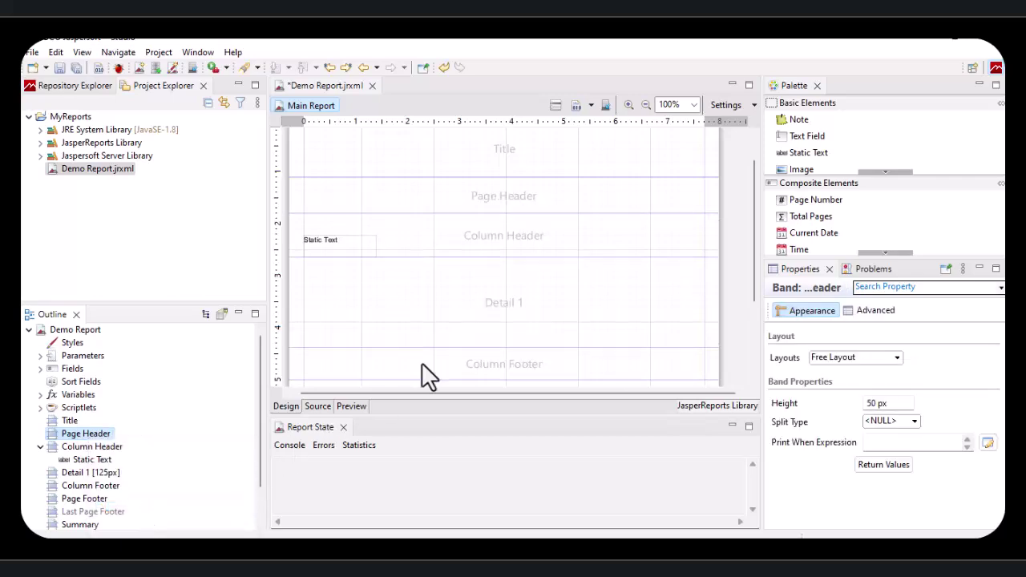
right_click(521, 194)
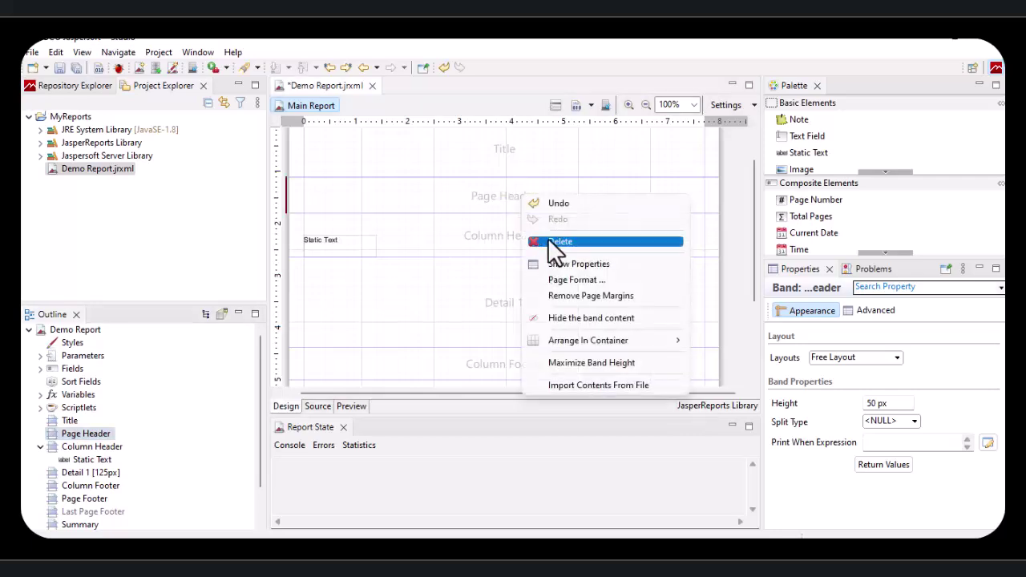
left_click(548, 238)
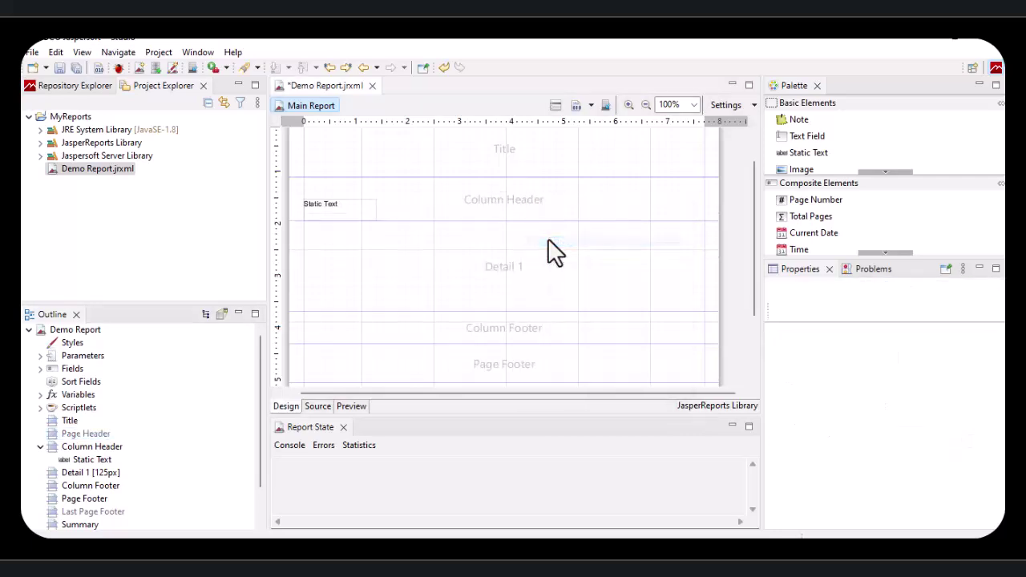
Step: Change the static text label to EmployeeID
double_click(338, 204)
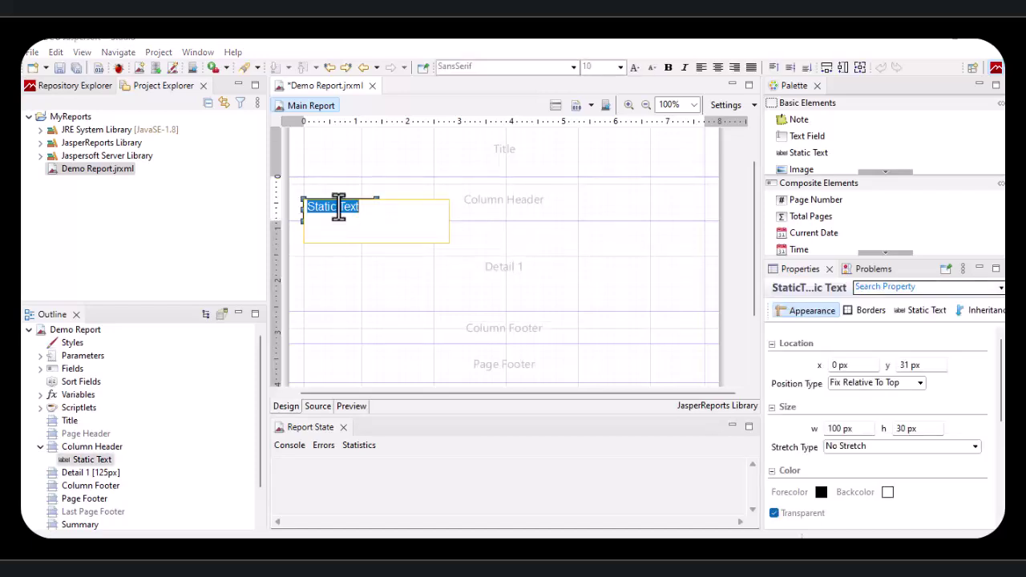
type("EmployeeID")
left_click(535, 207)
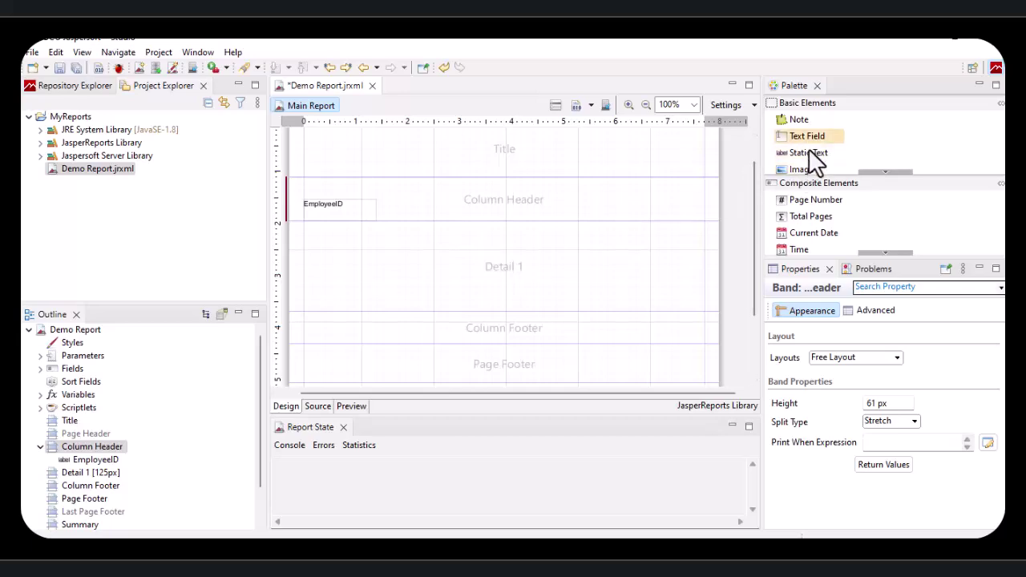
Step: Duplicate the EmployeeID label, move the copy right and rename it FIRSTNAME
left_click_drag(805, 153, 407, 220)
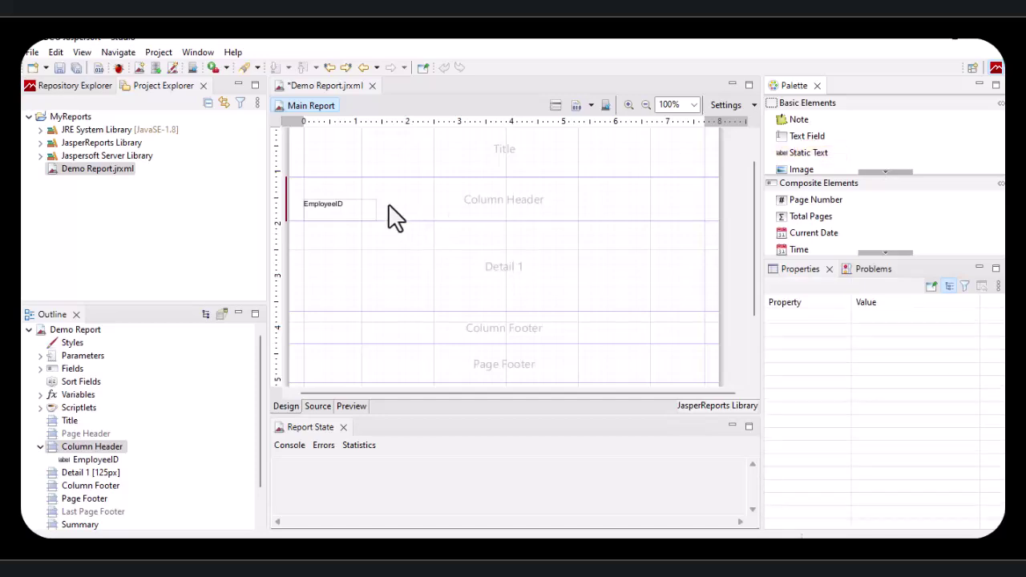
left_click(366, 218)
key("ctrl+c")
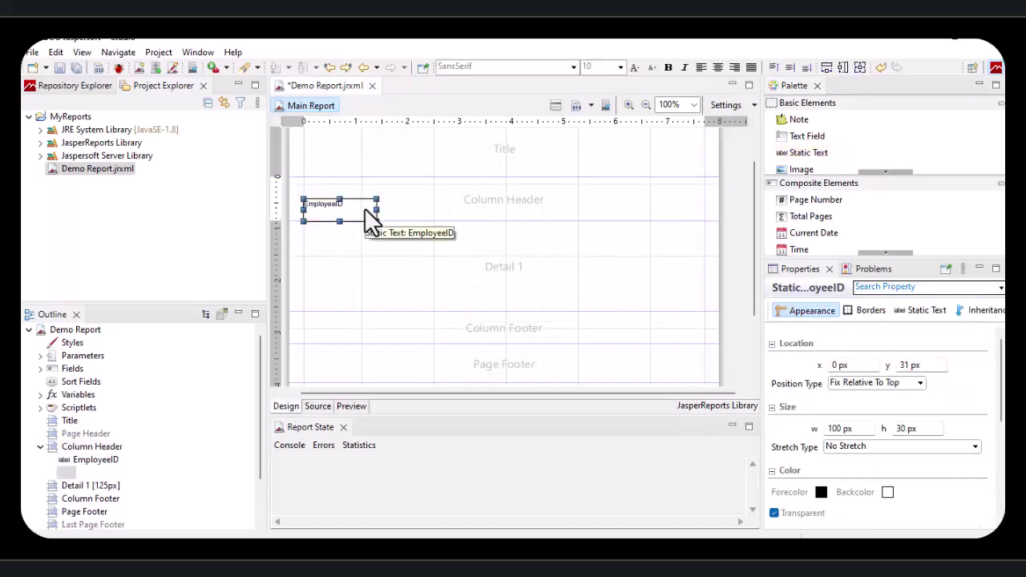
key("ctrl+v")
left_click_drag(364, 219, 419, 206)
left_click(461, 232)
left_click(439, 245)
double_click(425, 213)
type("FIRSTNAME")
key("Escape")
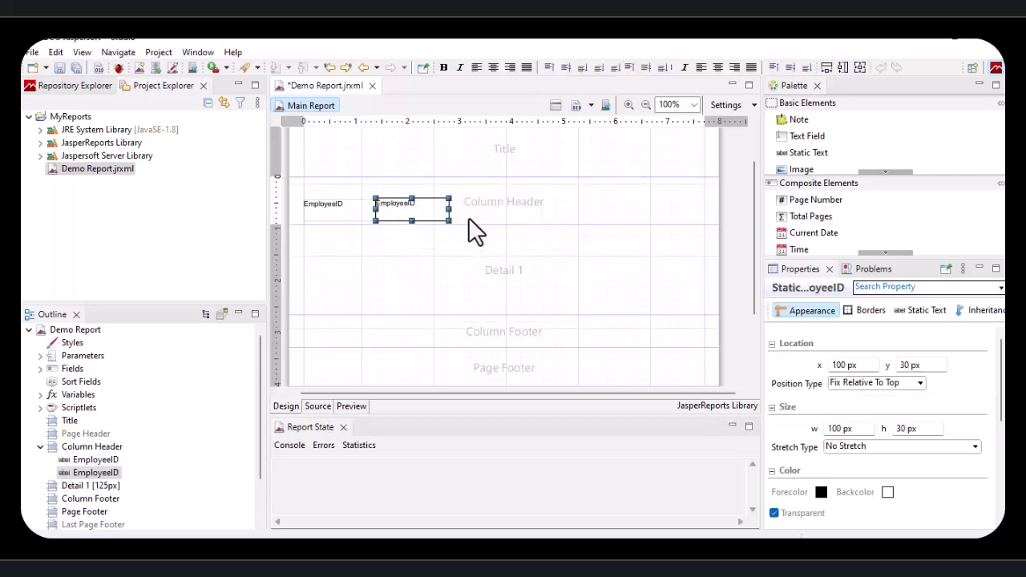
left_click(458, 236)
Step: Zoom in and set the EmployeeID and FIRSTNAME labels level at the same height
left_click(411, 214)
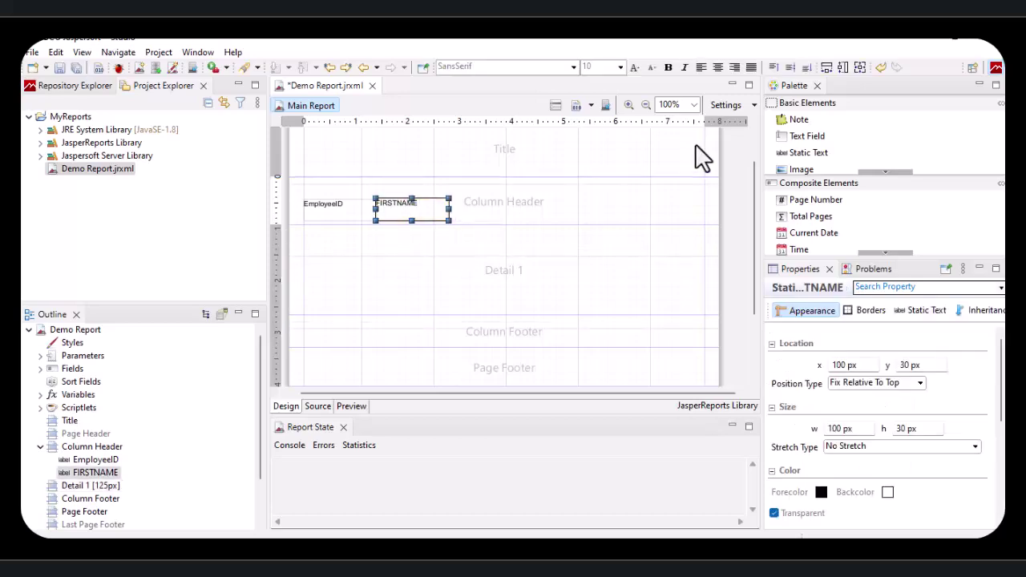
left_click(630, 105)
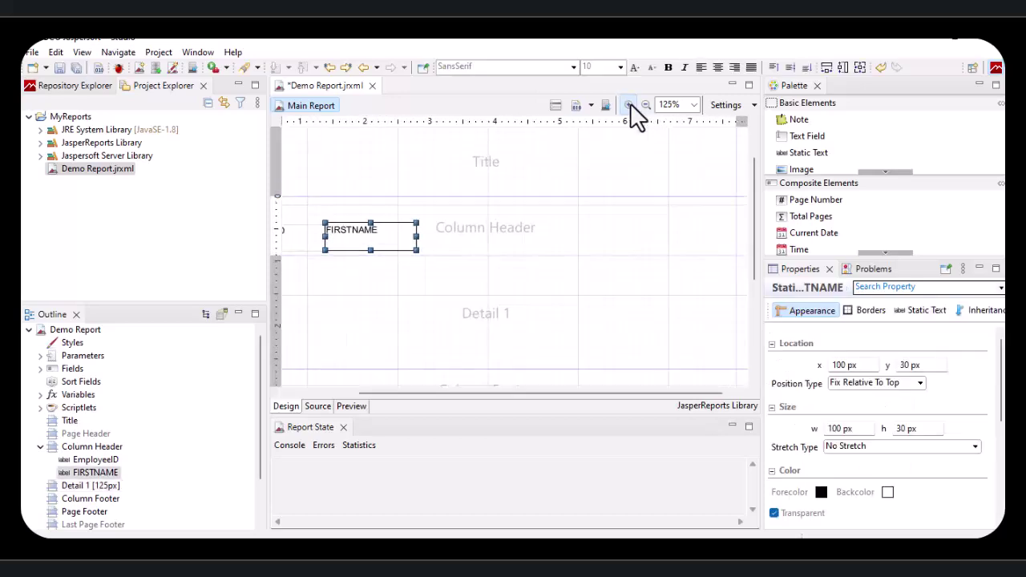
left_click(630, 104)
left_click(630, 104)
left_click(630, 104)
left_click_drag(524, 393, 360, 394)
scroll(499, 248, "down", 3)
left_click_drag(444, 393, 411, 393)
left_click(442, 264)
left_click_drag(442, 264, 441, 275)
left_click_drag(572, 266, 573, 278)
left_click(555, 320)
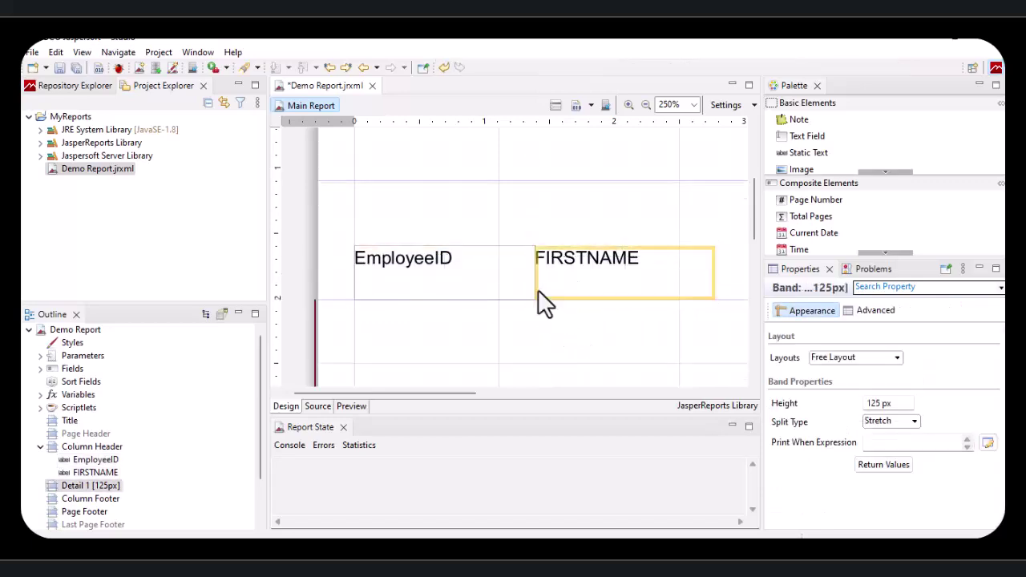
left_click(579, 271)
left_click(569, 233)
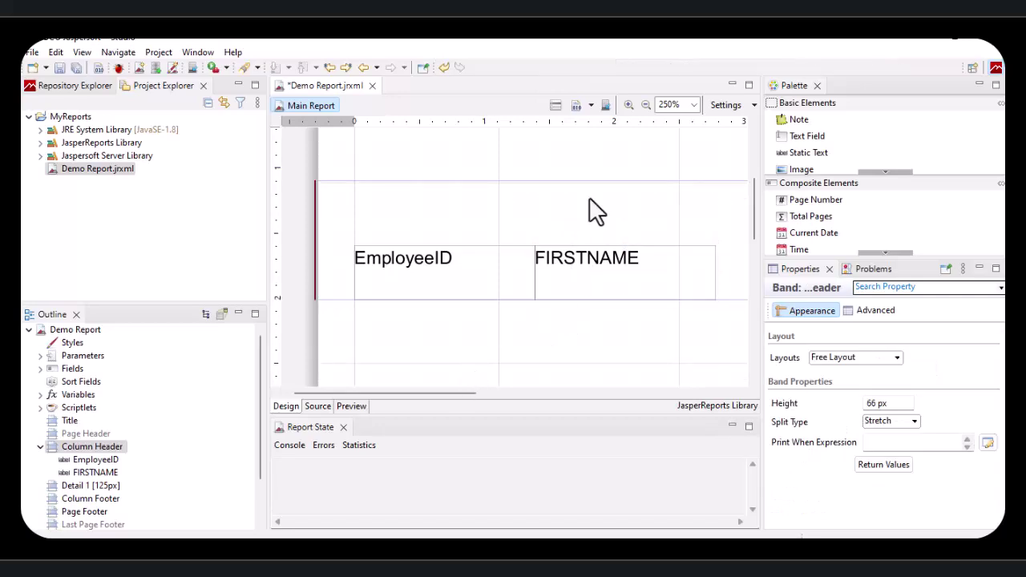
Step: Move both labels together toward the band's centre, to x 180 and 280 px
left_click(646, 105)
left_click(646, 105)
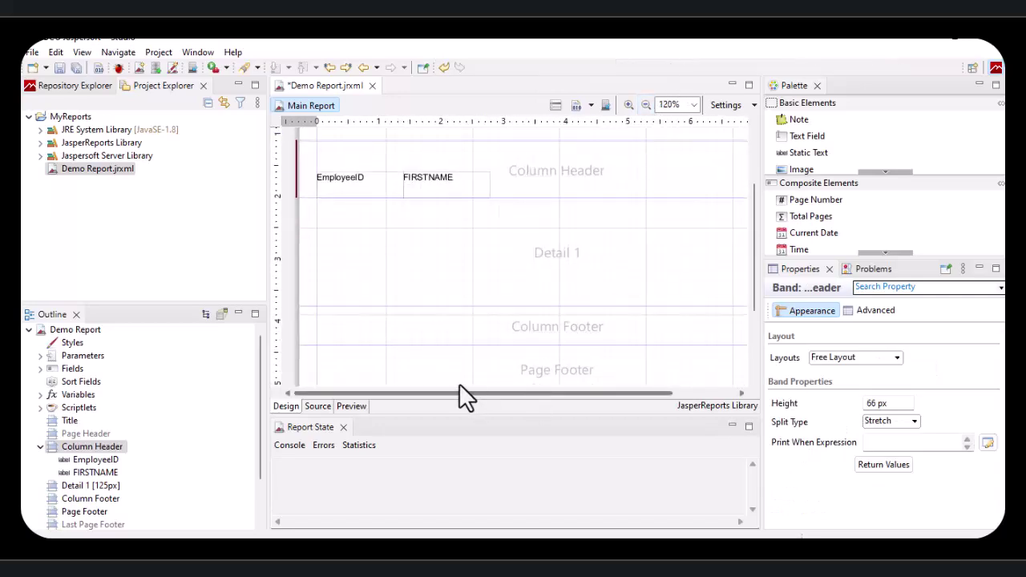
left_click(431, 187)
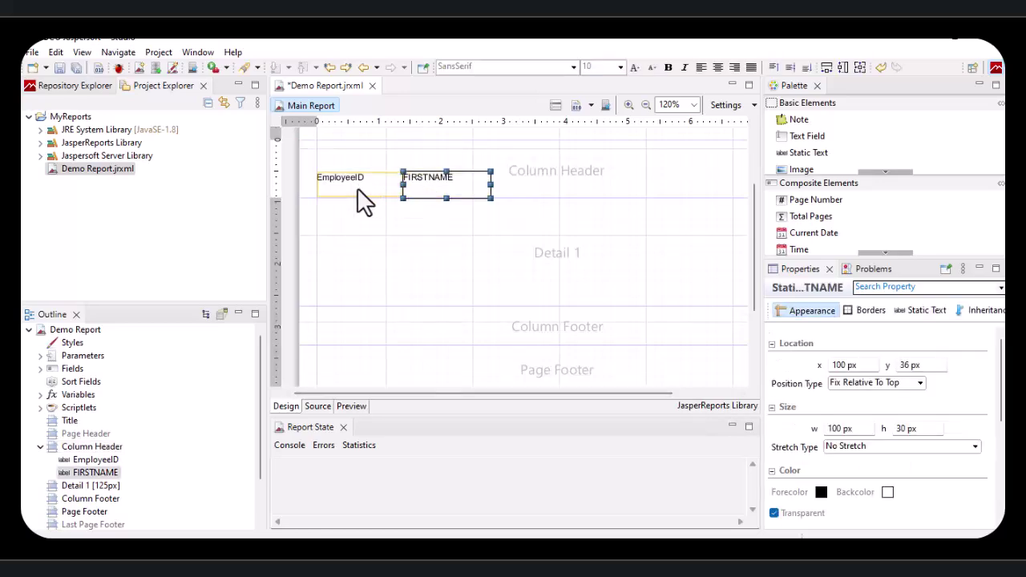
left_click(359, 191, "shift")
left_click_drag(442, 186, 597, 186)
left_click(584, 206)
left_click(527, 184)
left_click(590, 193, "shift")
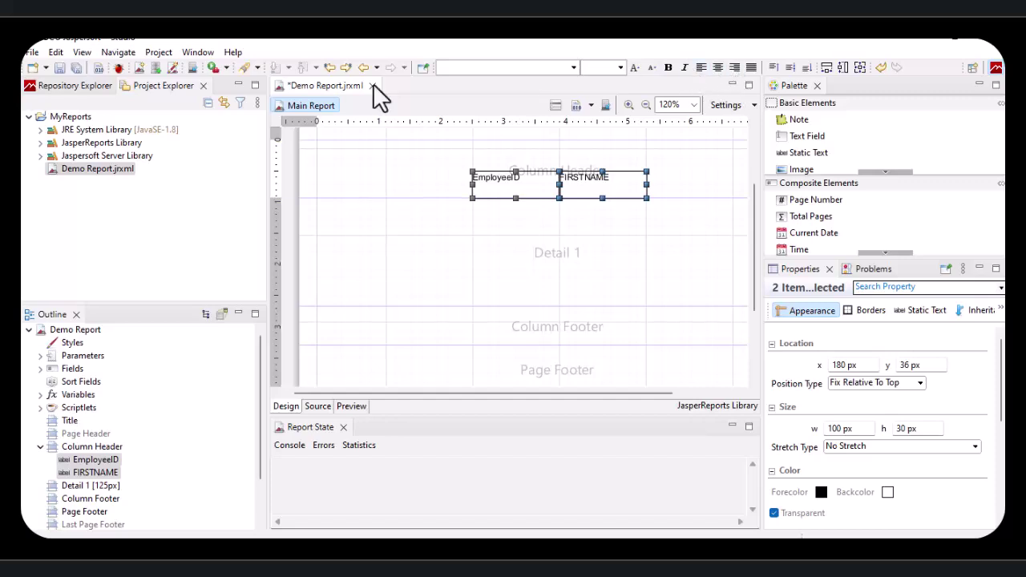
Step: Centre both header labels' text horizontally and vertically and make them bold
left_click(718, 68)
left_click(790, 68)
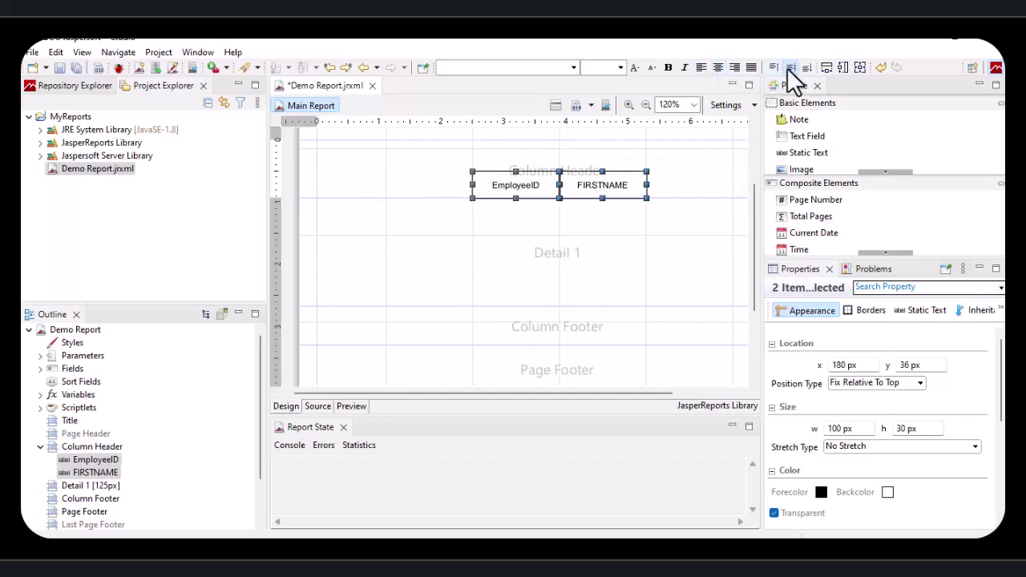
left_click(680, 188)
left_click(529, 196)
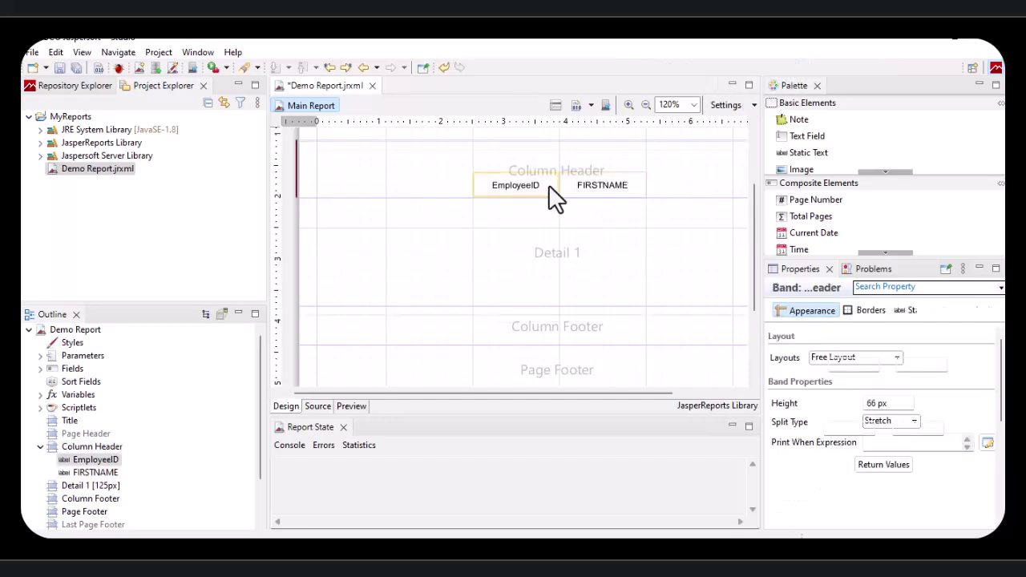
left_click(595, 188, "shift")
left_click(669, 69)
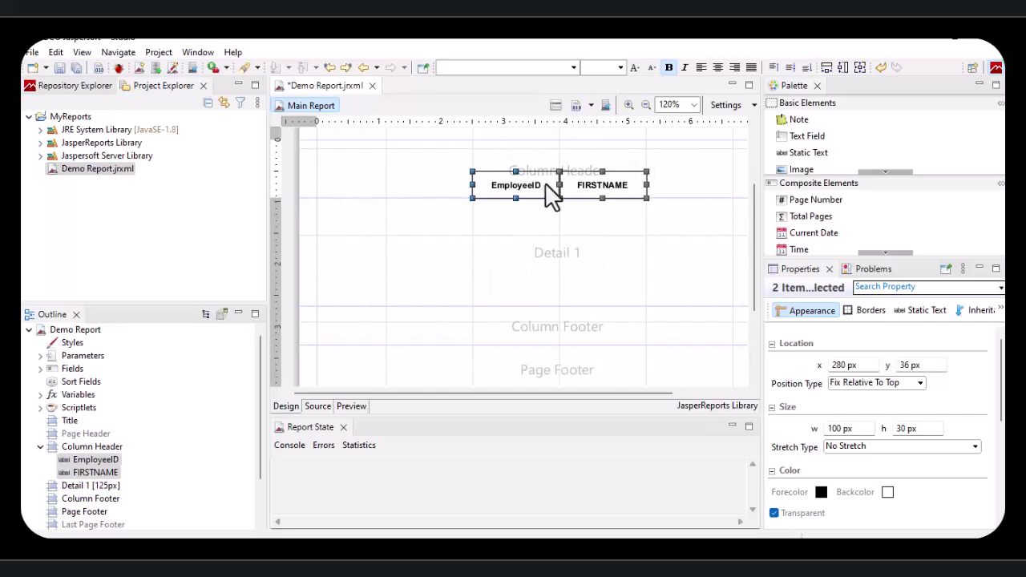
Step: Give both labels a border on all sides, then preview the report
left_click(865, 312)
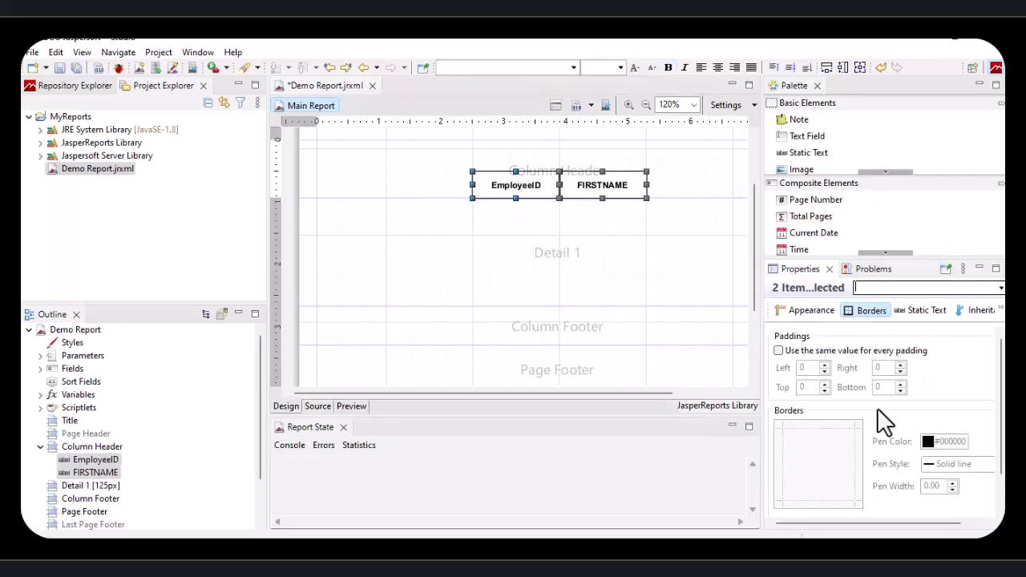
scroll(894, 435, "down", 2)
left_click(805, 495)
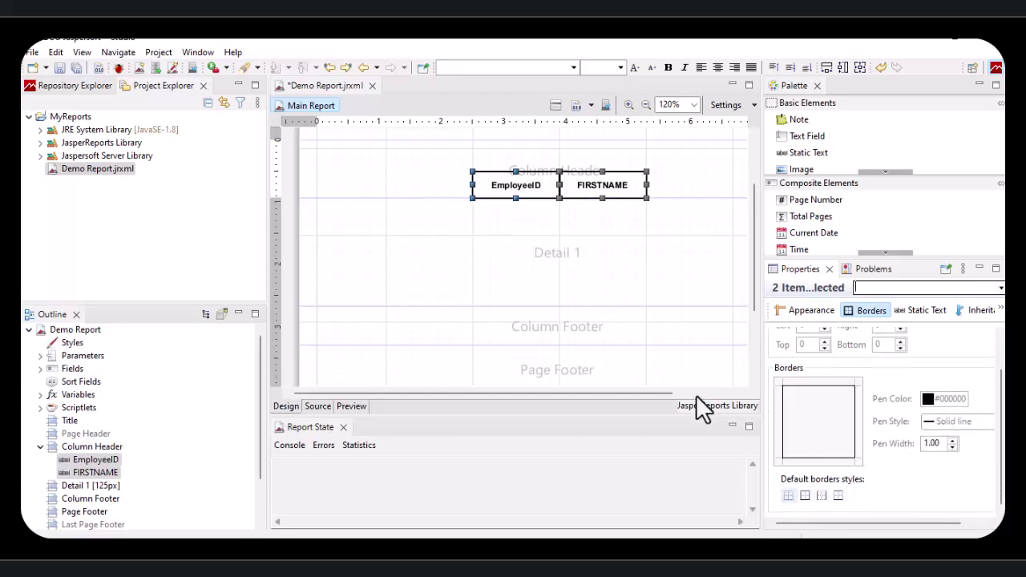
left_click(658, 231)
left_click(671, 176)
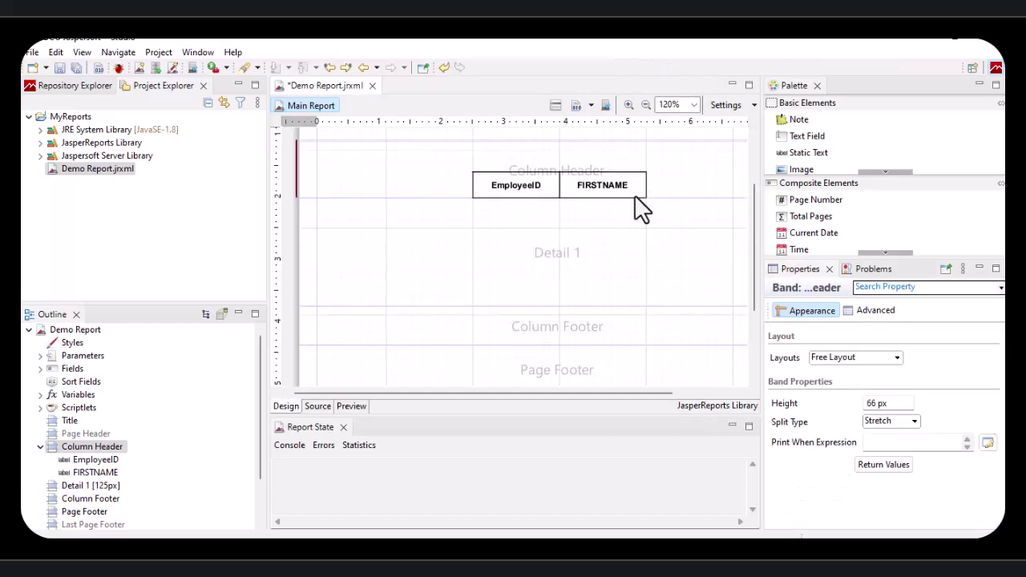
left_click(350, 406)
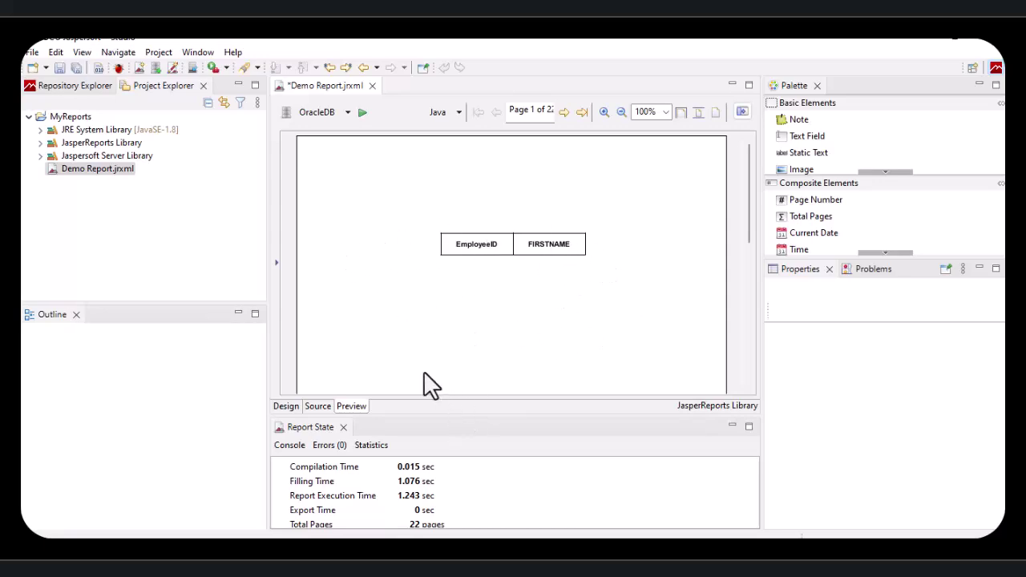
Step: Scroll through the Demo Report JRXML in the Source view, then return to Design
left_click(318, 406)
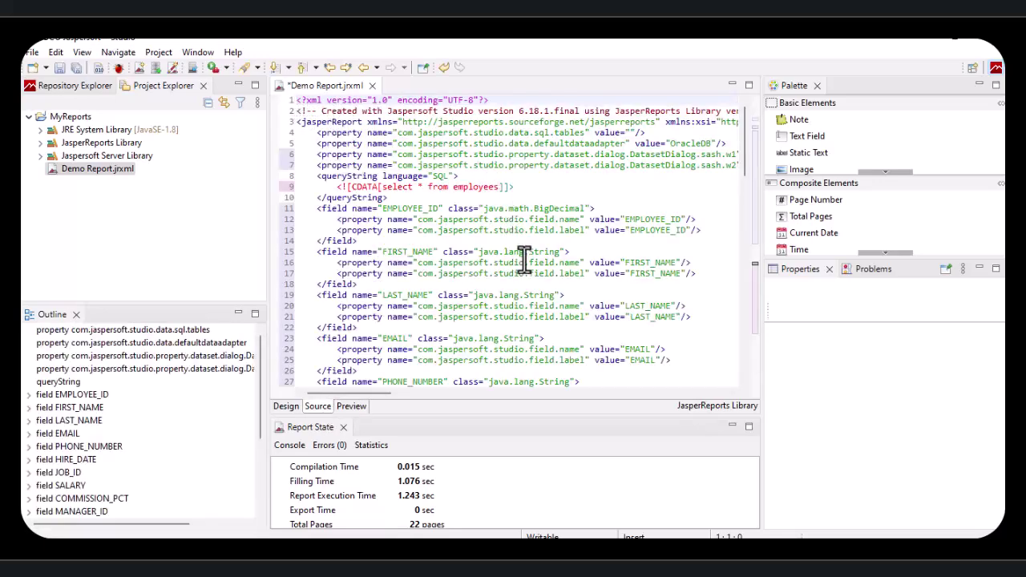
scroll(531, 268, "down", 3)
scroll(534, 268, "down", 8)
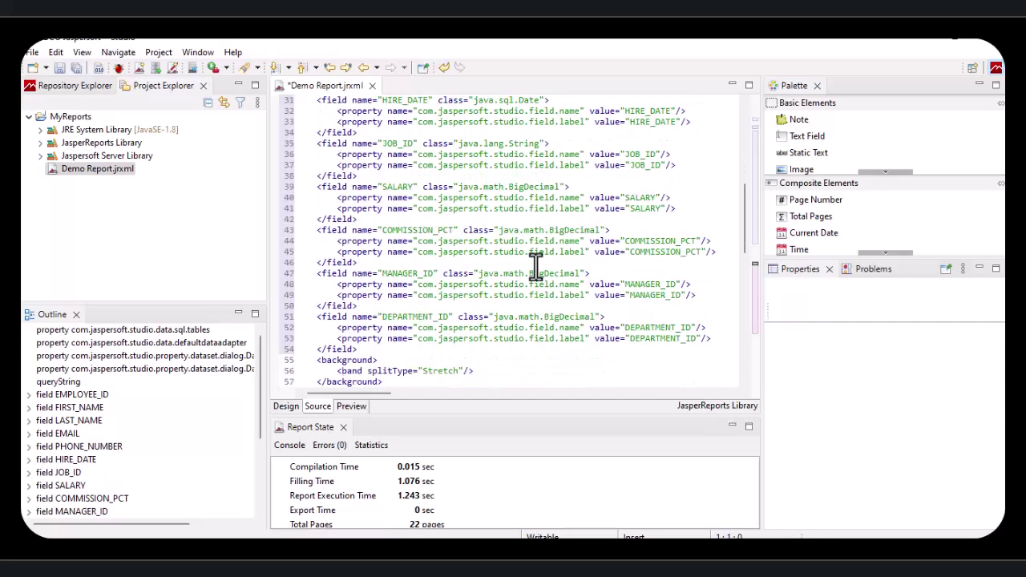
scroll(538, 264, "up", 11)
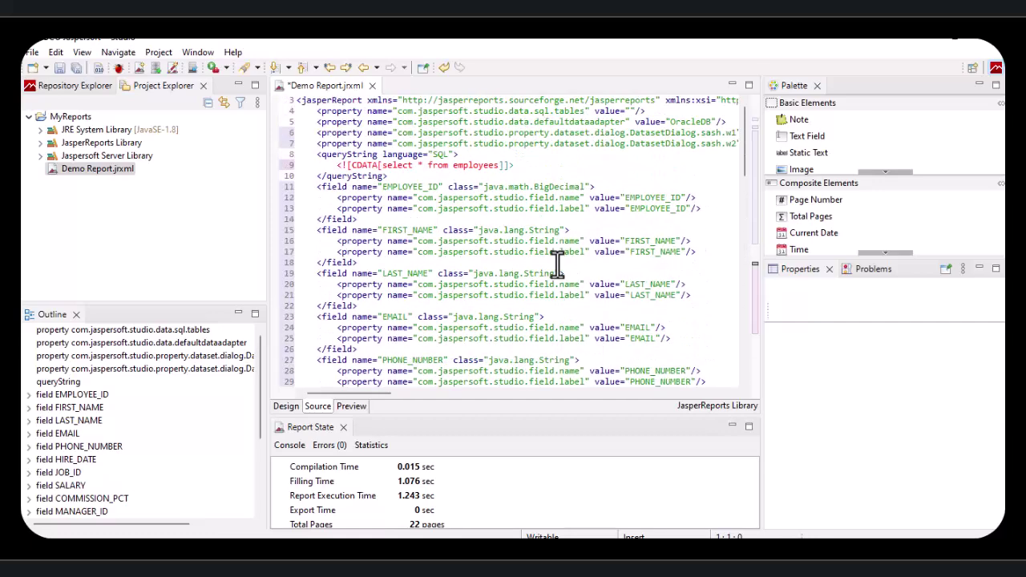
left_click(290, 407)
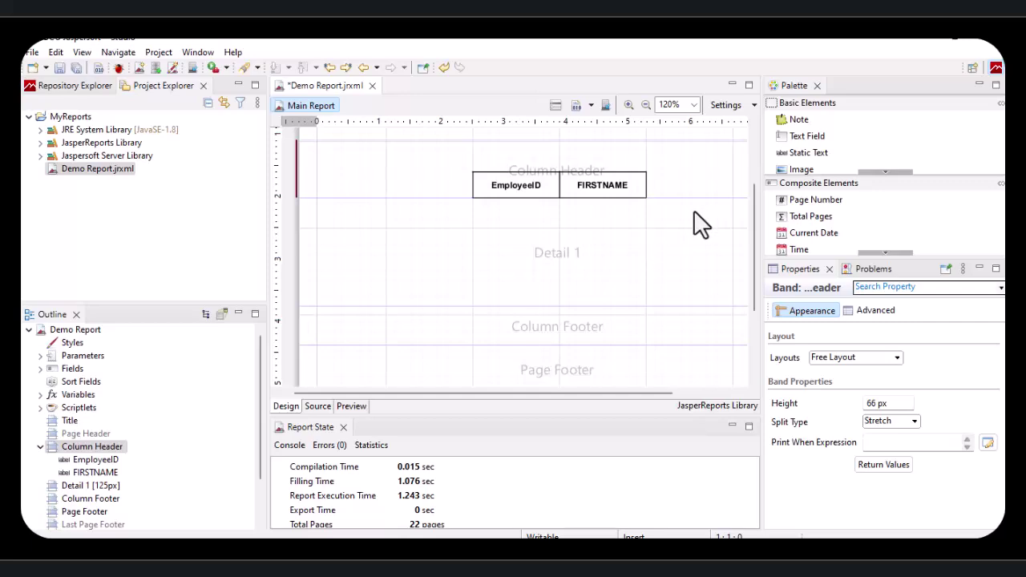
Step: Place a Detail 1 text field under EmployeeID with the expression $F{EMPLOYEE_ID}
left_click_drag(805, 136, 505, 206)
left_click(541, 246)
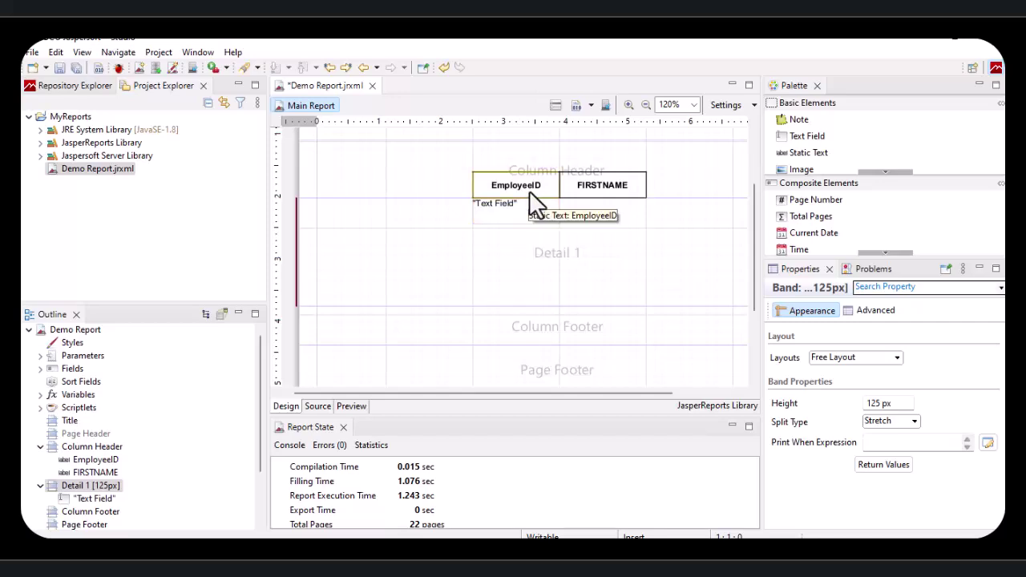
left_click(529, 207)
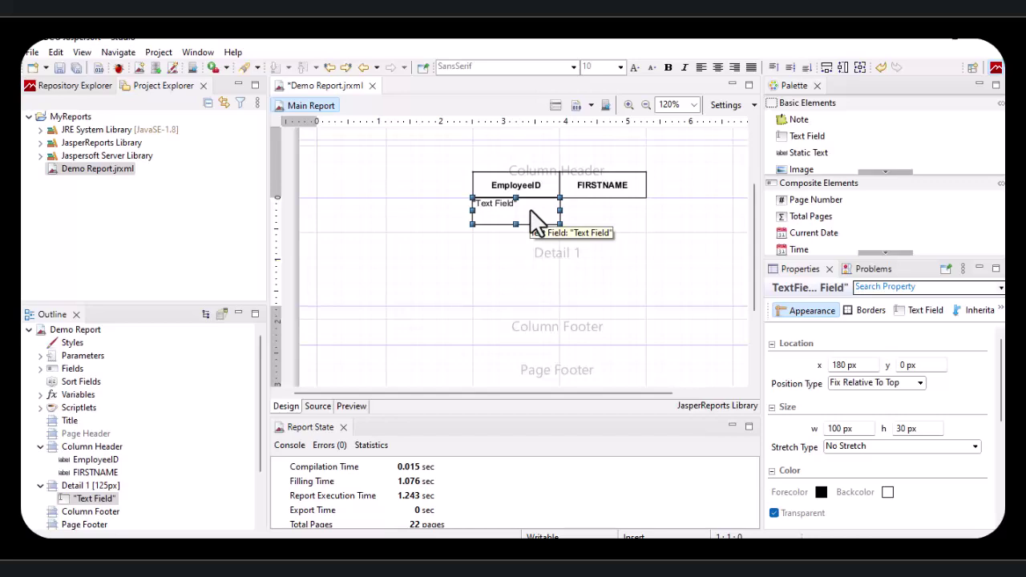
double_click(531, 210)
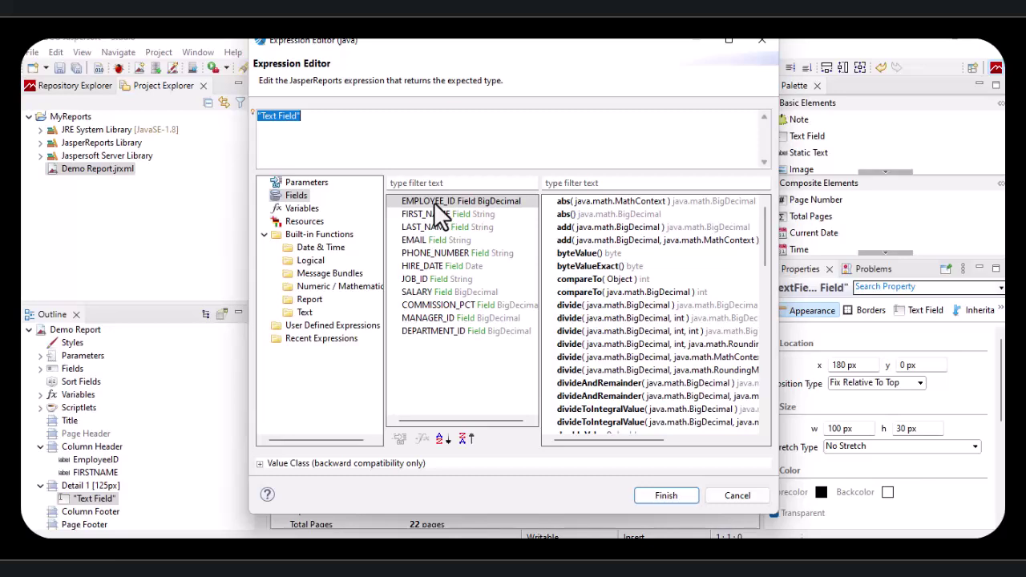
double_click(434, 202)
left_click_drag(329, 115, 255, 115)
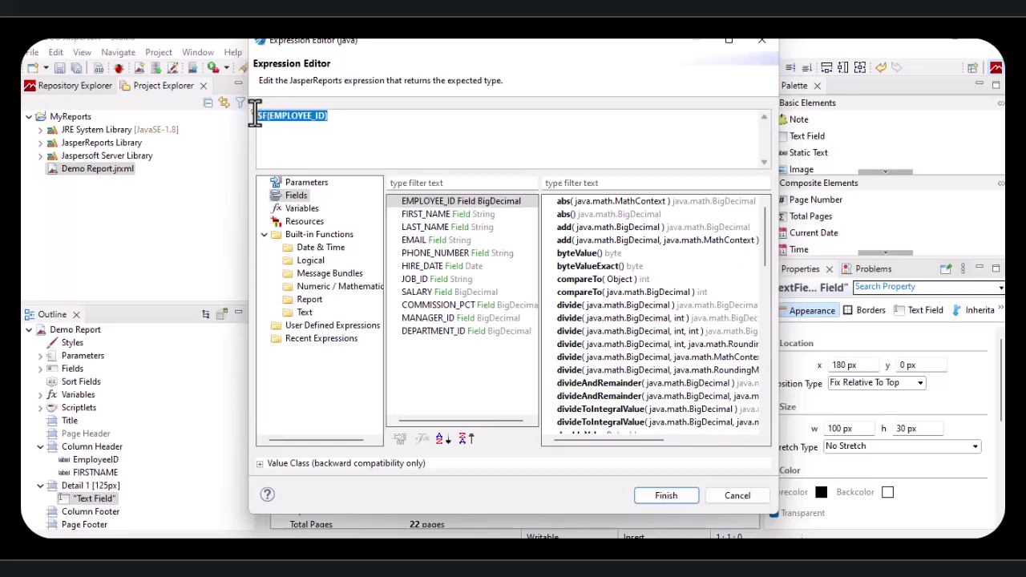
left_click(341, 117)
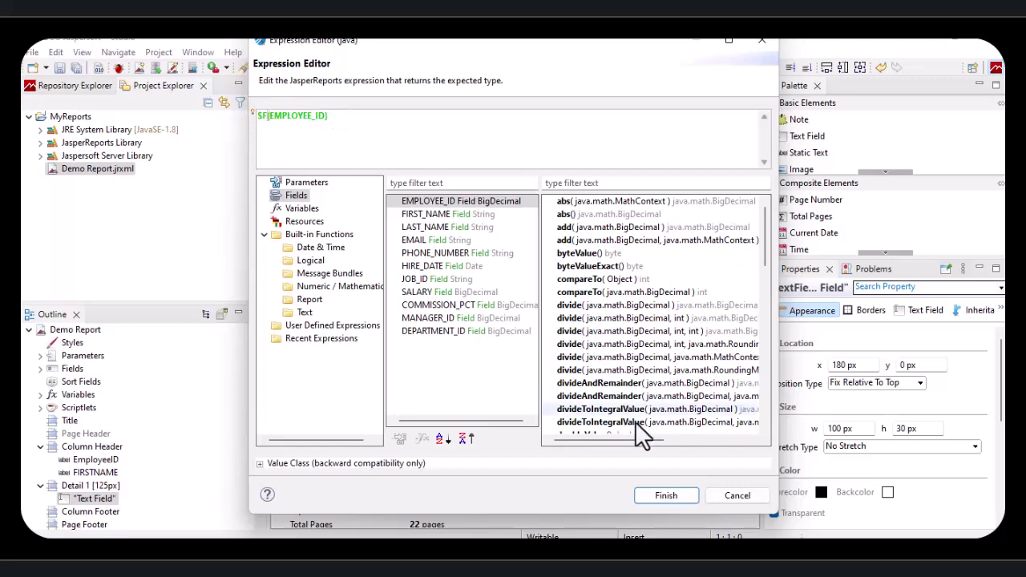
left_click(664, 495)
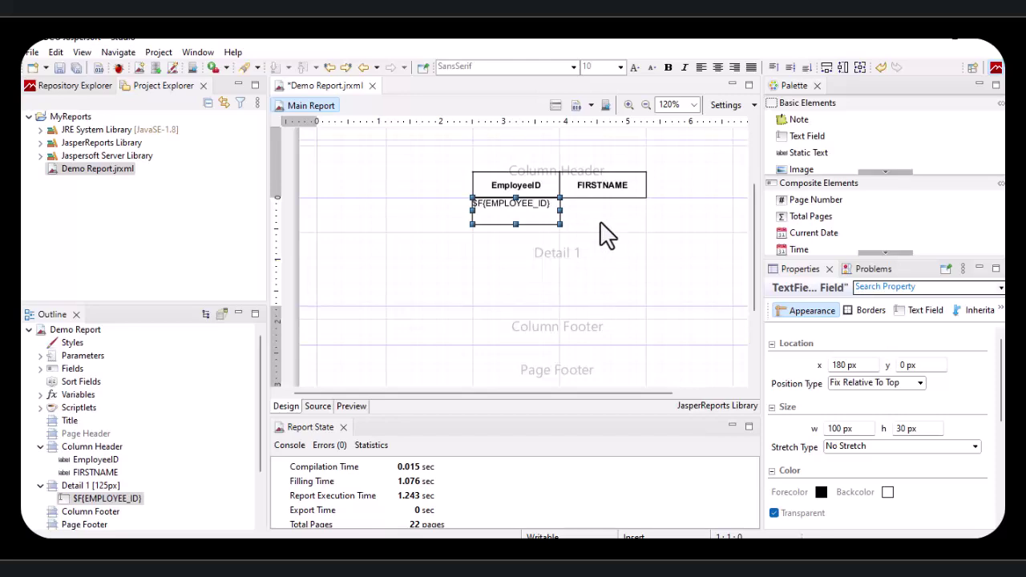
Step: Add a second text field under FIRSTNAME and centre both detail fields horizontally and vertically
left_click_drag(817, 139, 605, 255)
mouse_move(629, 218)
left_mouse_down()
mouse_move(594, 211)
mouse_move(610, 219)
left_mouse_up()
left_click(545, 229)
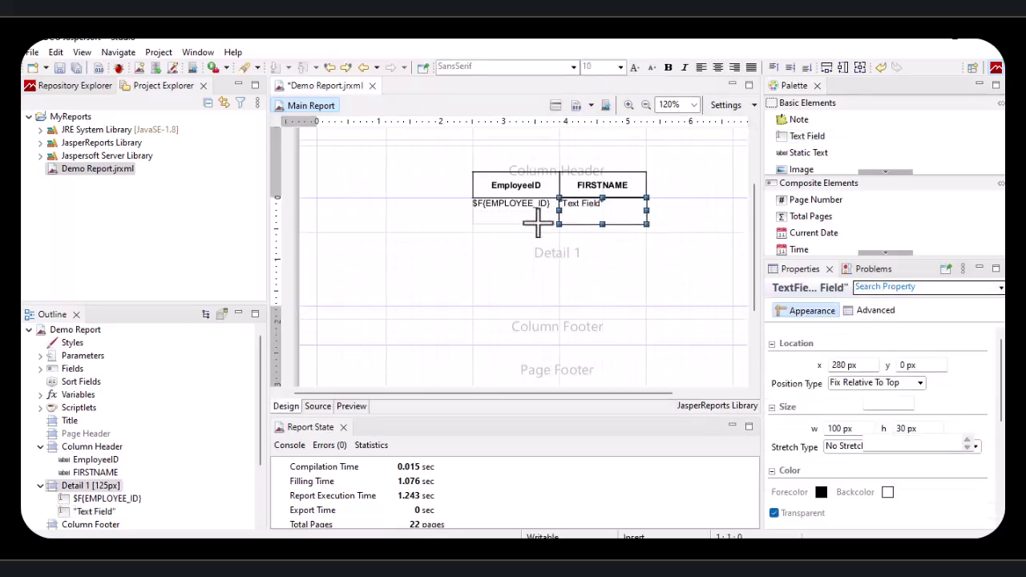
left_click(520, 213)
left_click(718, 67)
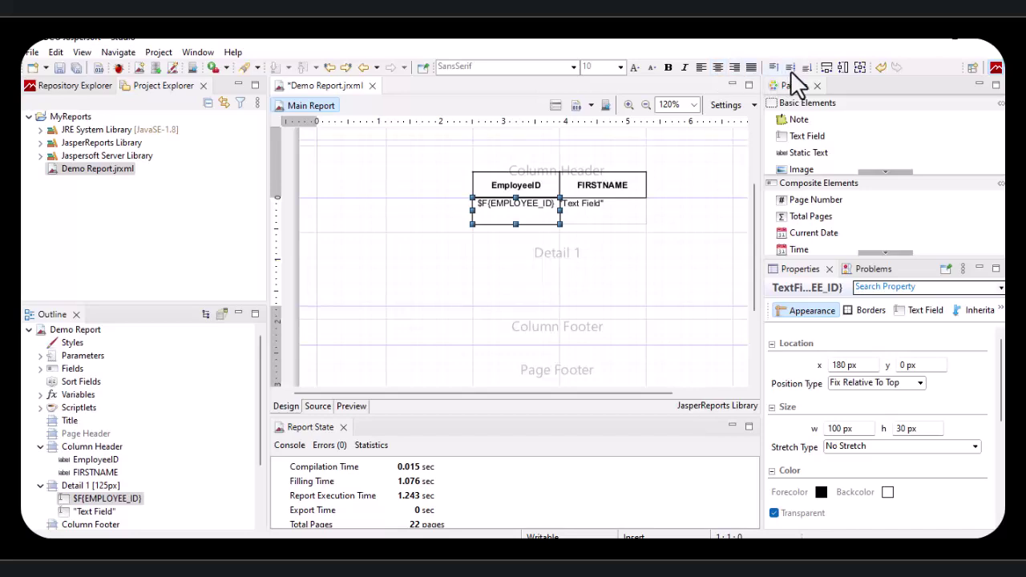
left_click(790, 67)
left_click(623, 201)
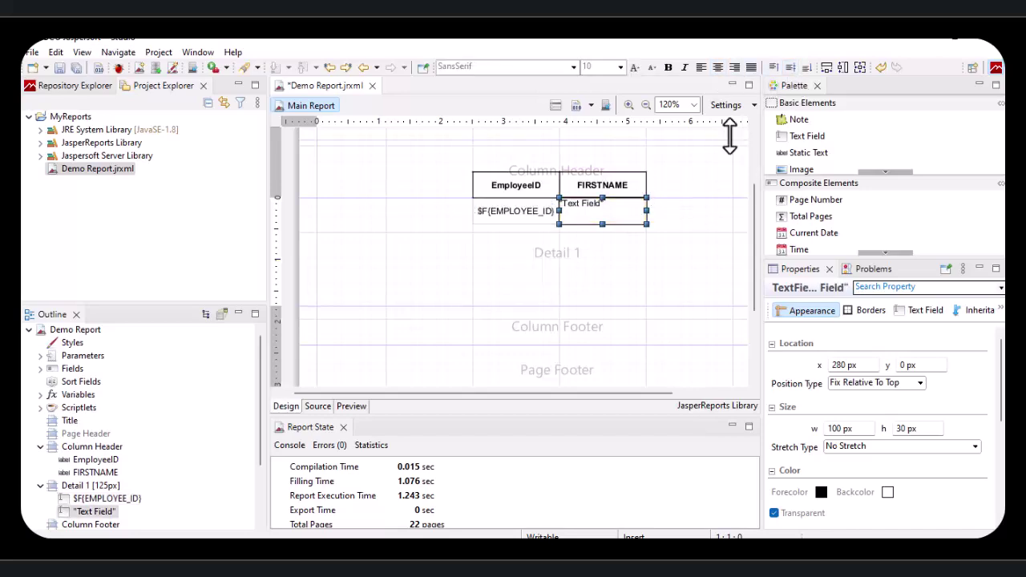
left_click(719, 67)
left_click(790, 68)
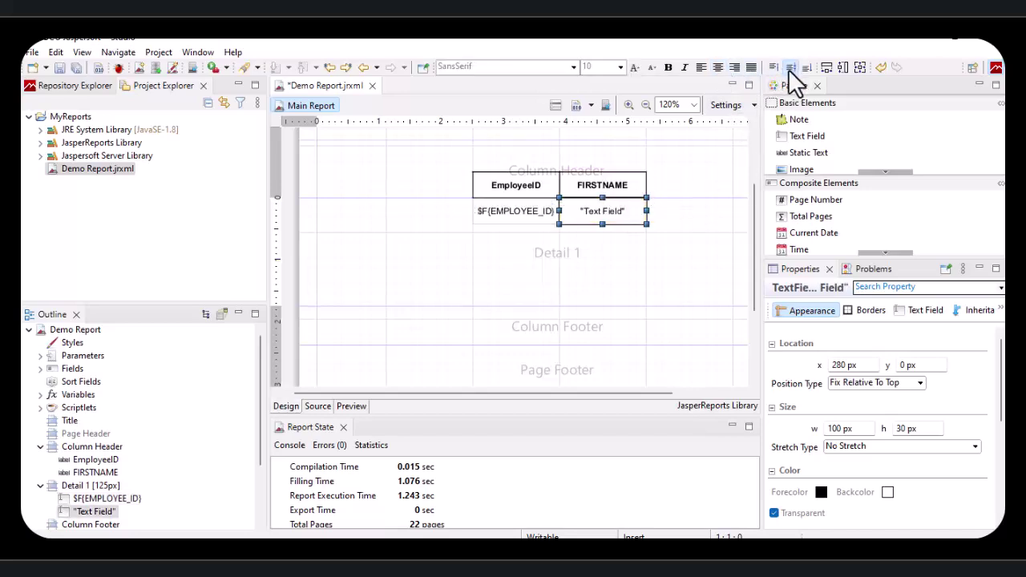
Step: Set the second field's expression to $F{FIRST_NAME} and preview the report
left_click(626, 245)
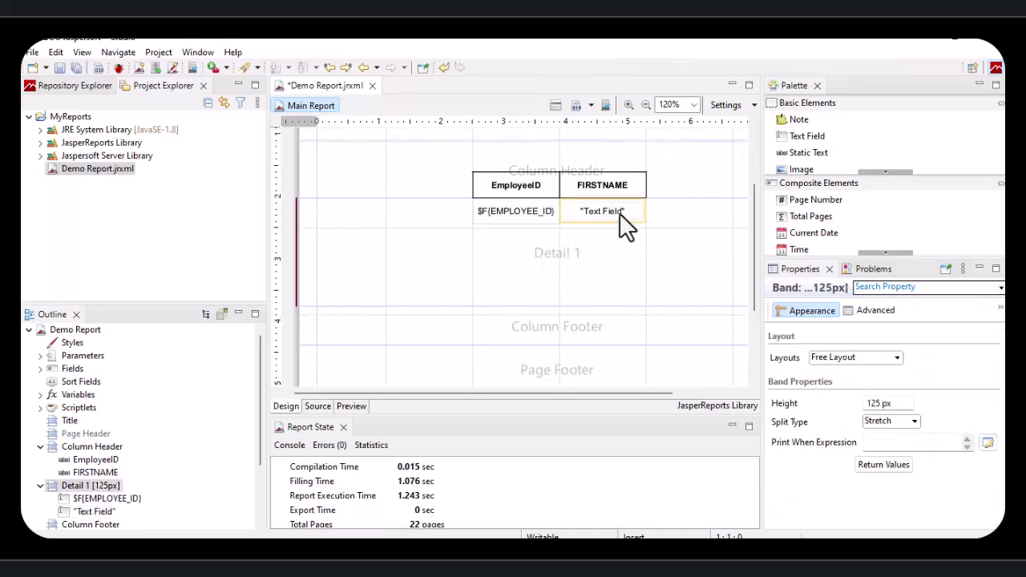
double_click(619, 213)
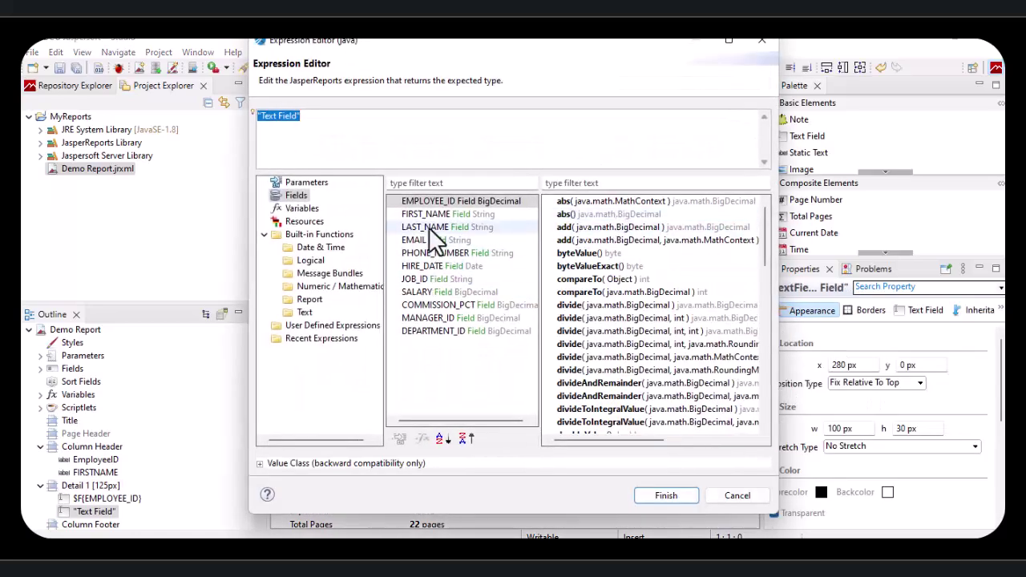
double_click(425, 214)
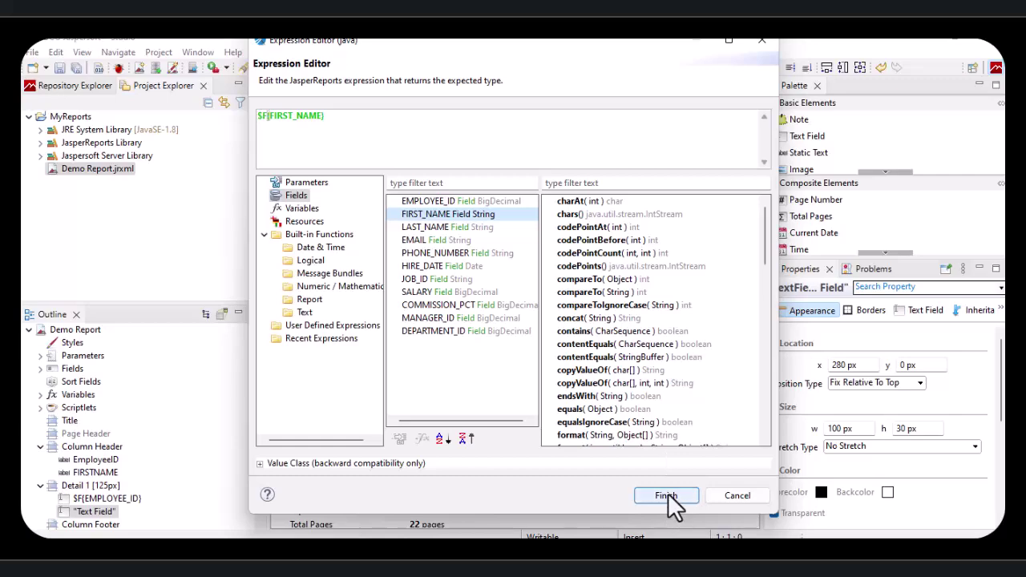
left_click(670, 497)
left_click(698, 258)
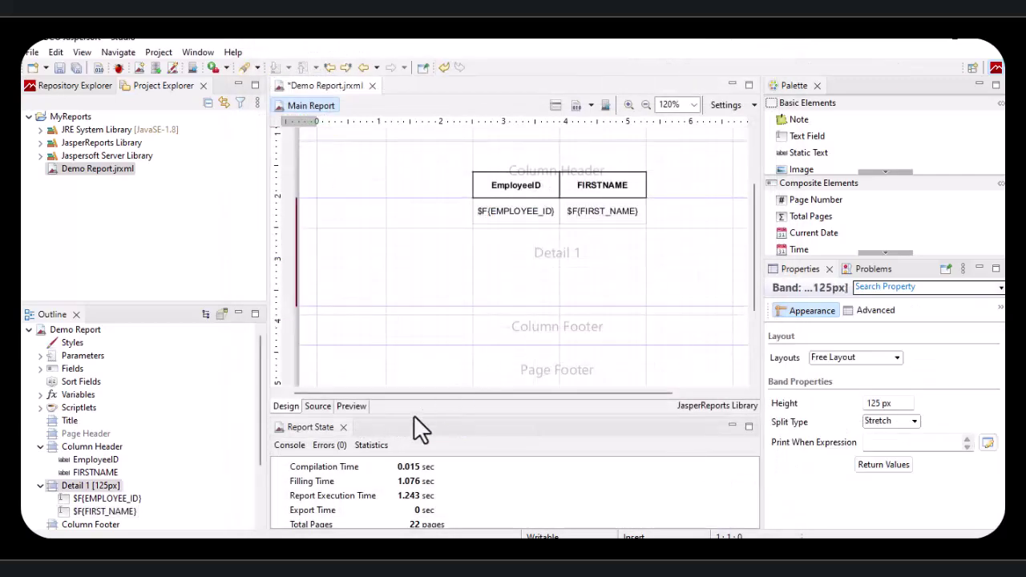
left_click(350, 405)
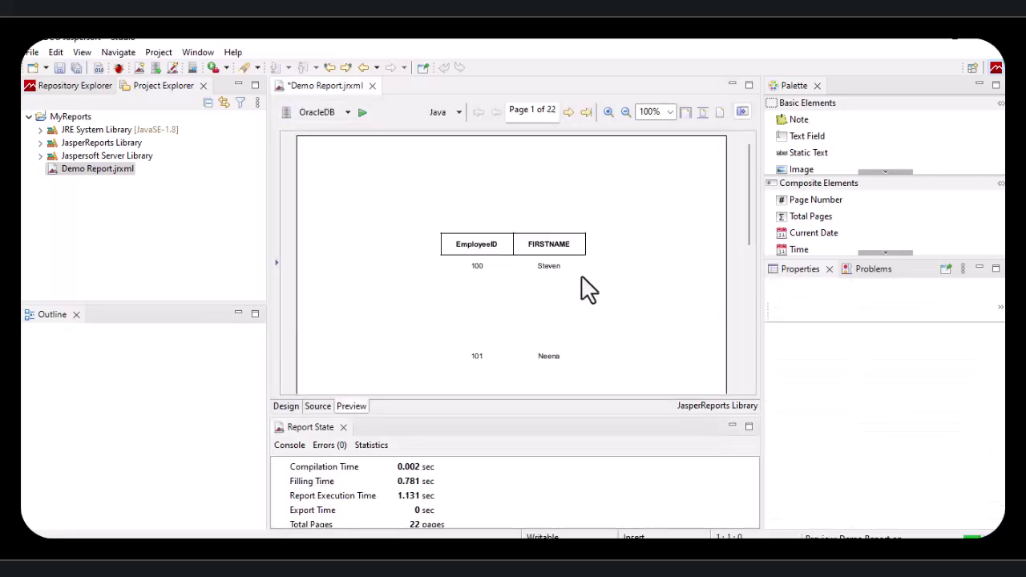
Step: Scroll through the 22-page preview of widely spaced employee rows, then go back to Design
scroll(511, 237, "down", 2)
scroll(522, 229, "up", 2)
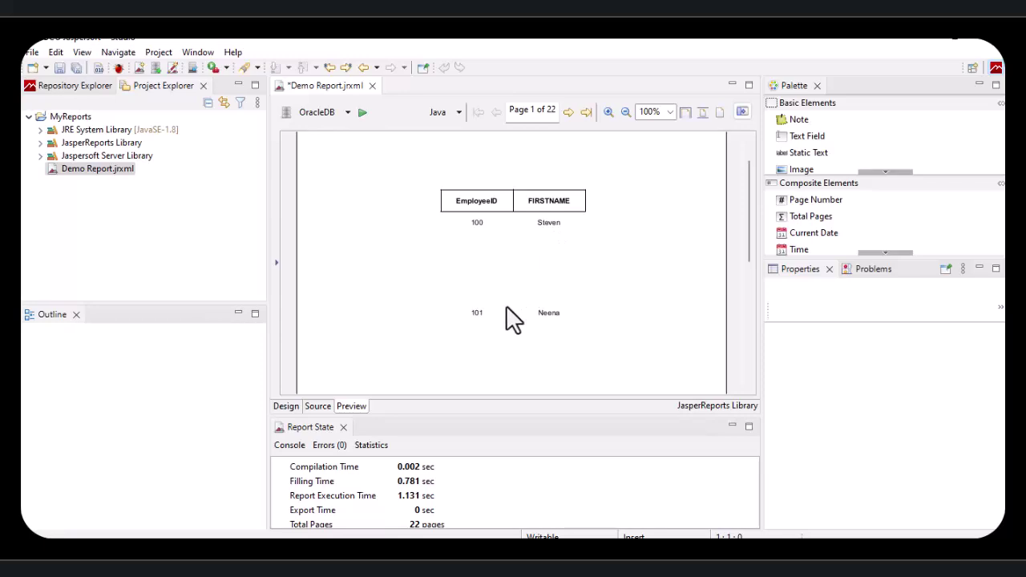
scroll(490, 309, "down", 2)
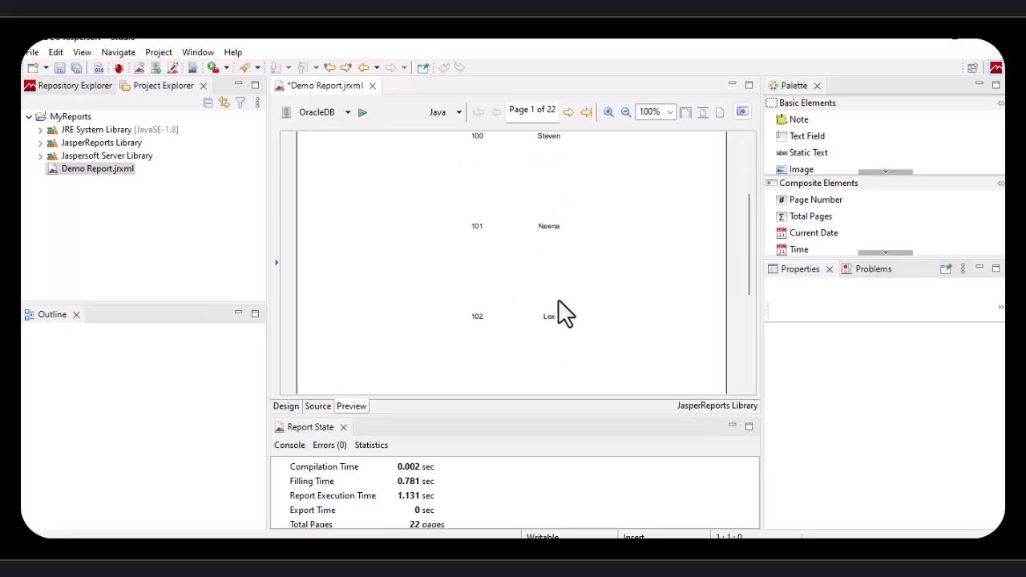
scroll(566, 313, "down", 2)
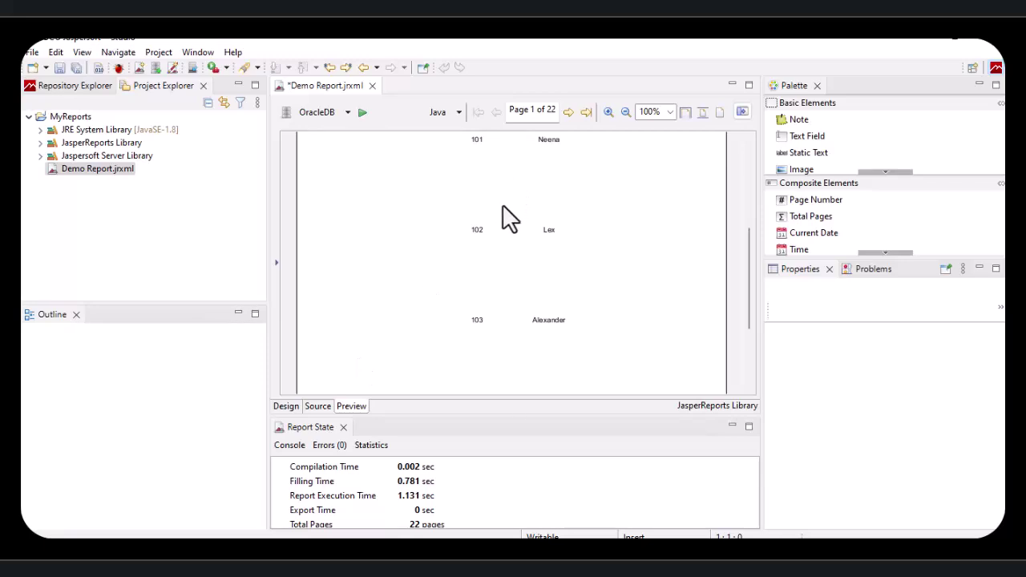
left_click(287, 407)
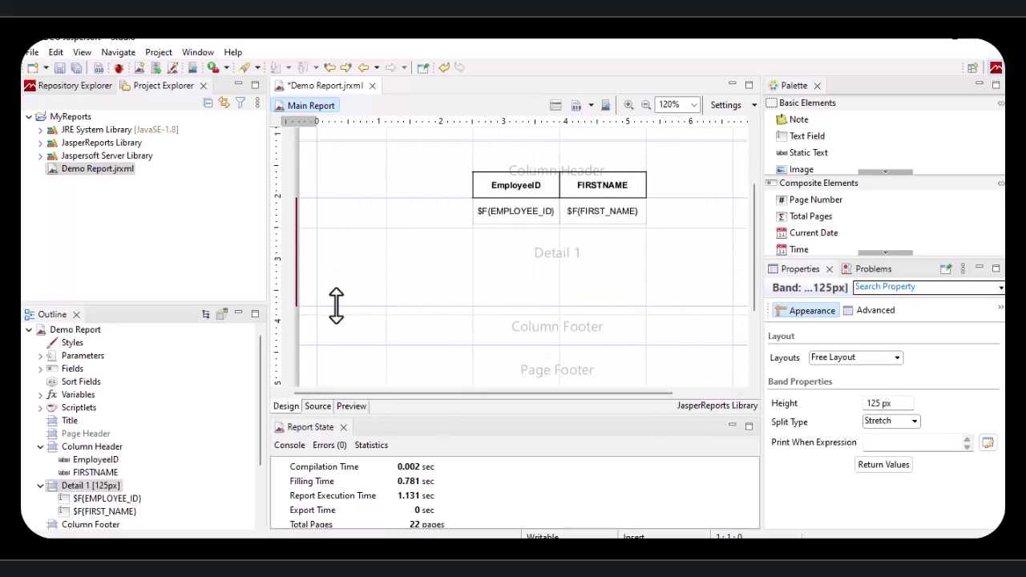
Step: Shrink the Detail 1 band to 30 px and confirm the preview drops to 6 pages
left_click_drag(339, 305, 362, 225)
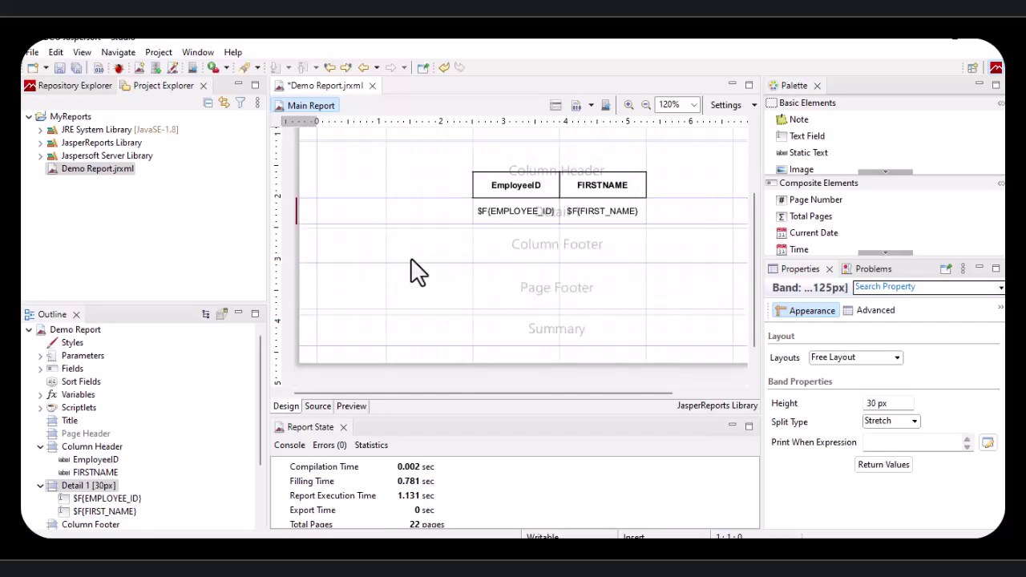
left_click(480, 246)
left_click(351, 405)
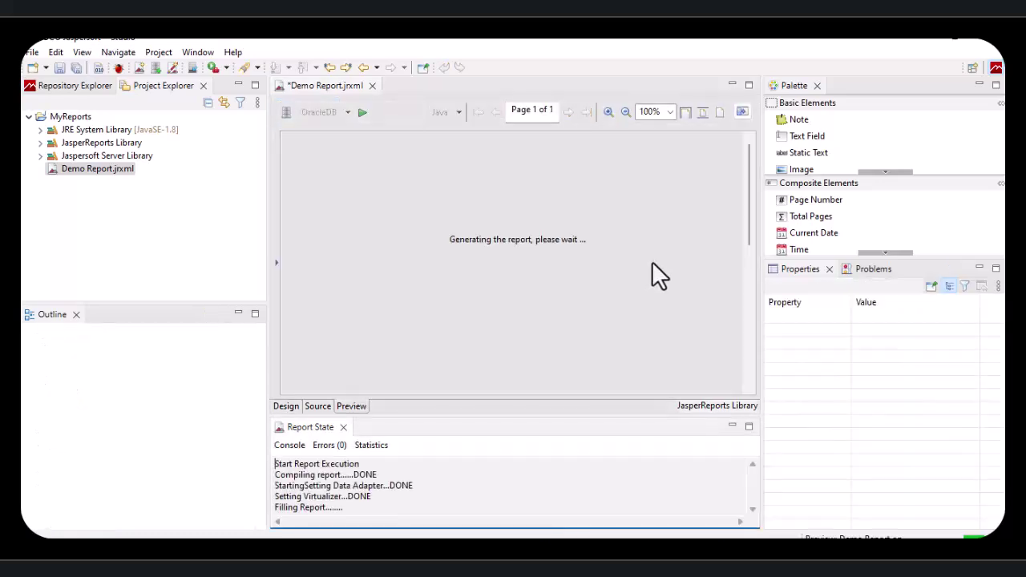
scroll(492, 217, "down", 3)
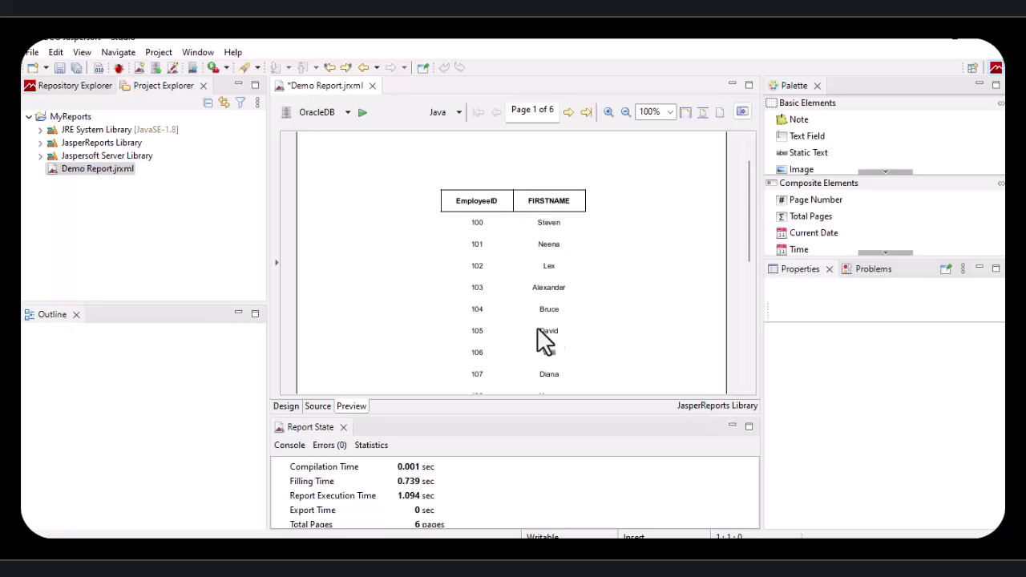
scroll(544, 277, "down", 4)
scroll(543, 275, "up", 5)
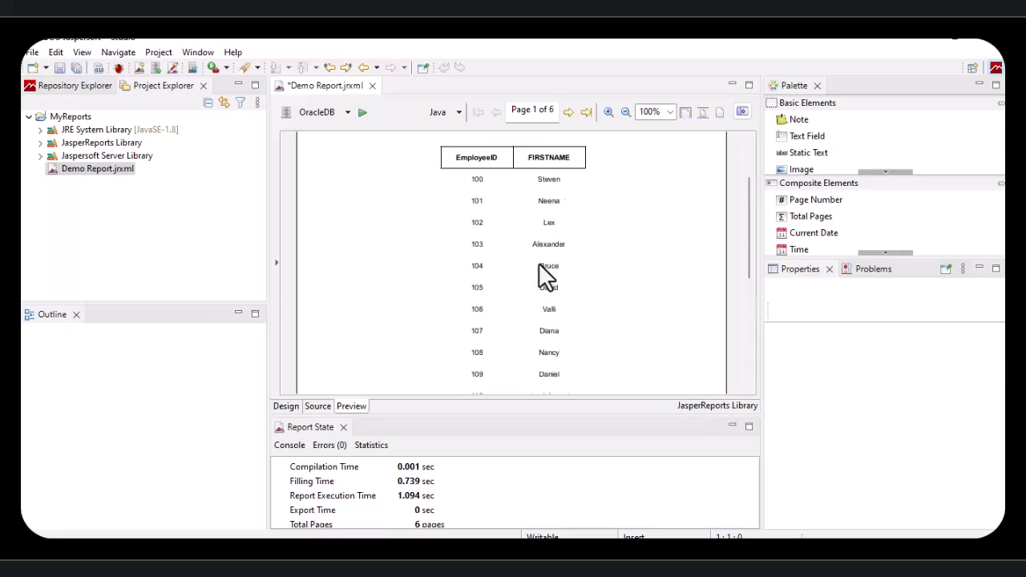
left_click(291, 407)
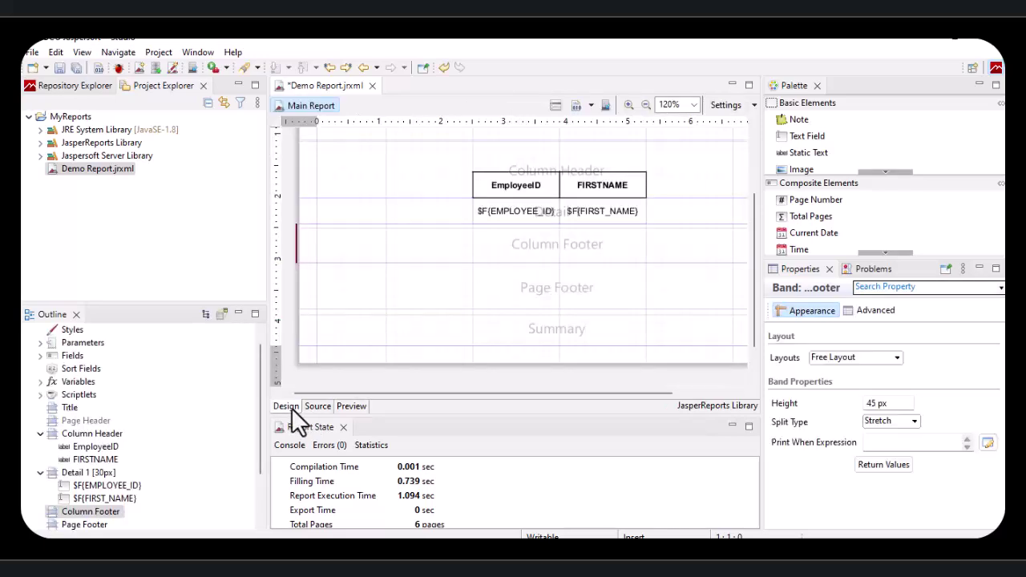
Step: Put a full border on the $F{EMPLOYEE_ID} and $F{FIRST_NAME} fields and preview the grid
left_click(505, 215)
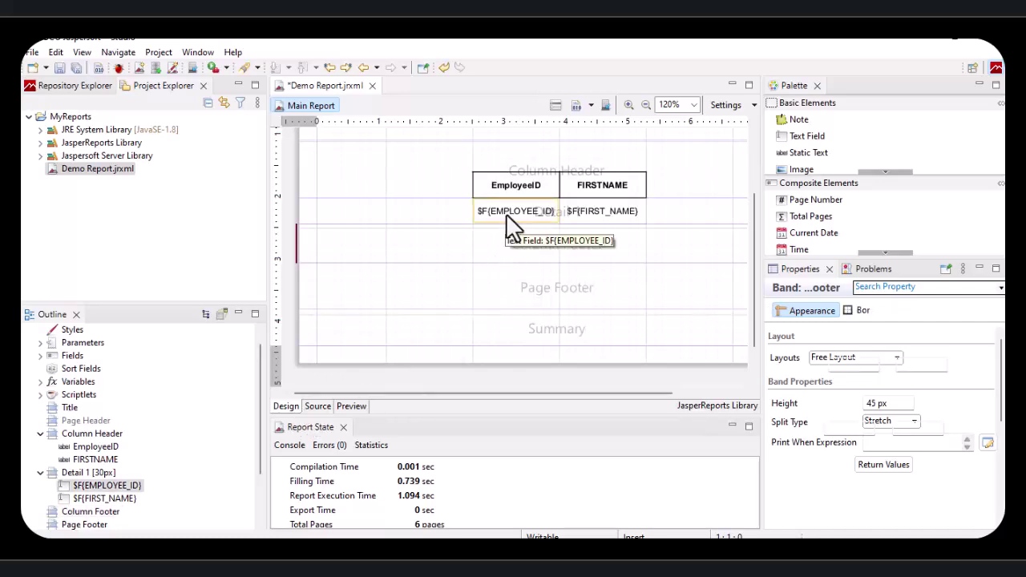
left_click(581, 213, "shift")
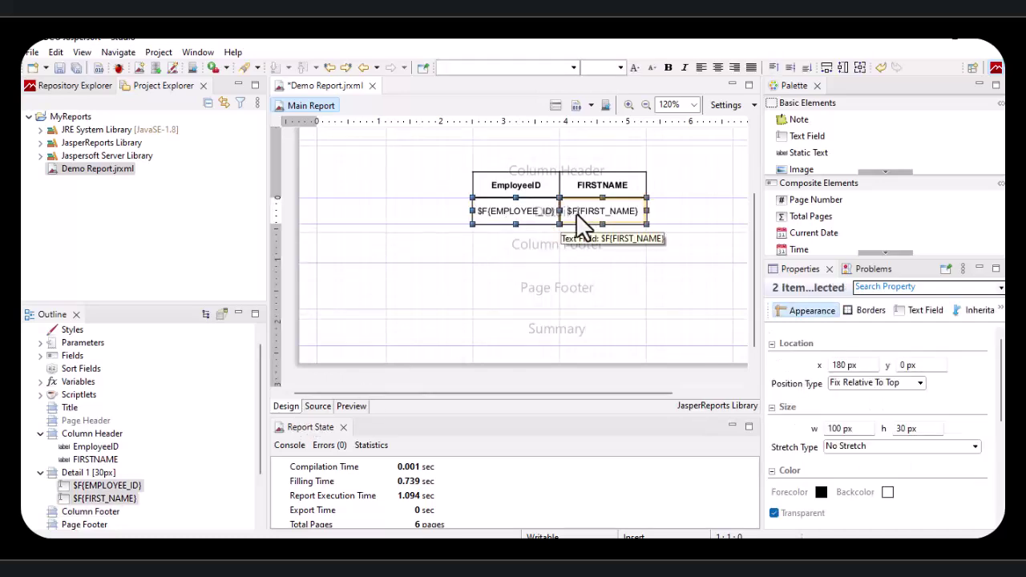
left_click(874, 311)
left_click(806, 496)
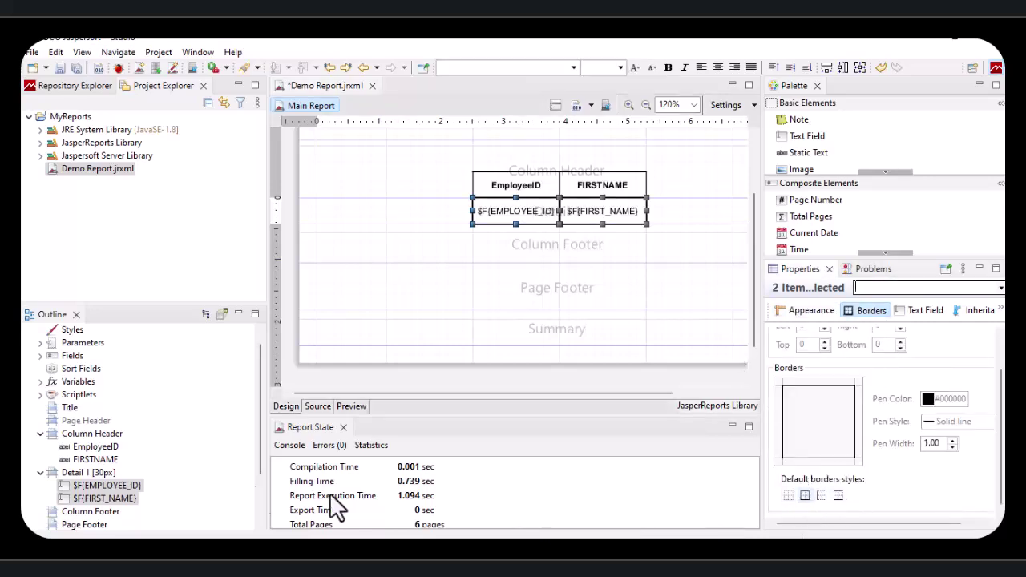
left_click(360, 405)
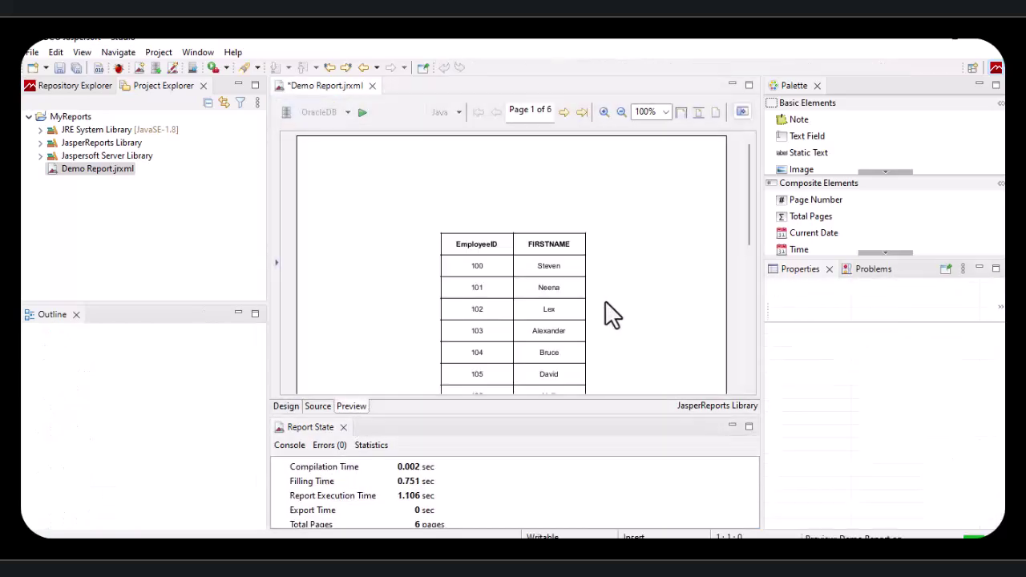
scroll(605, 304, "down", 3)
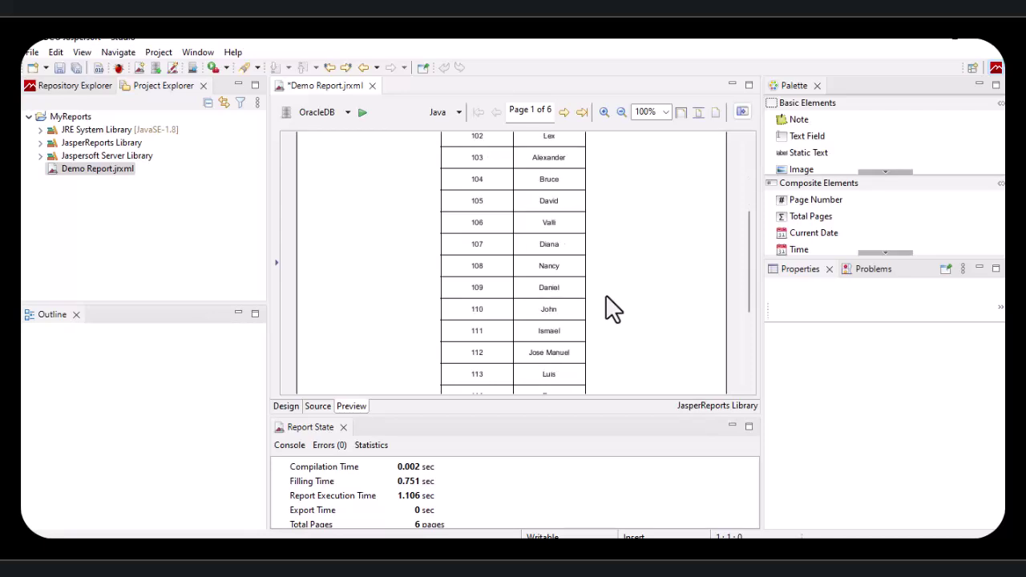
left_click(565, 112)
left_click(565, 112)
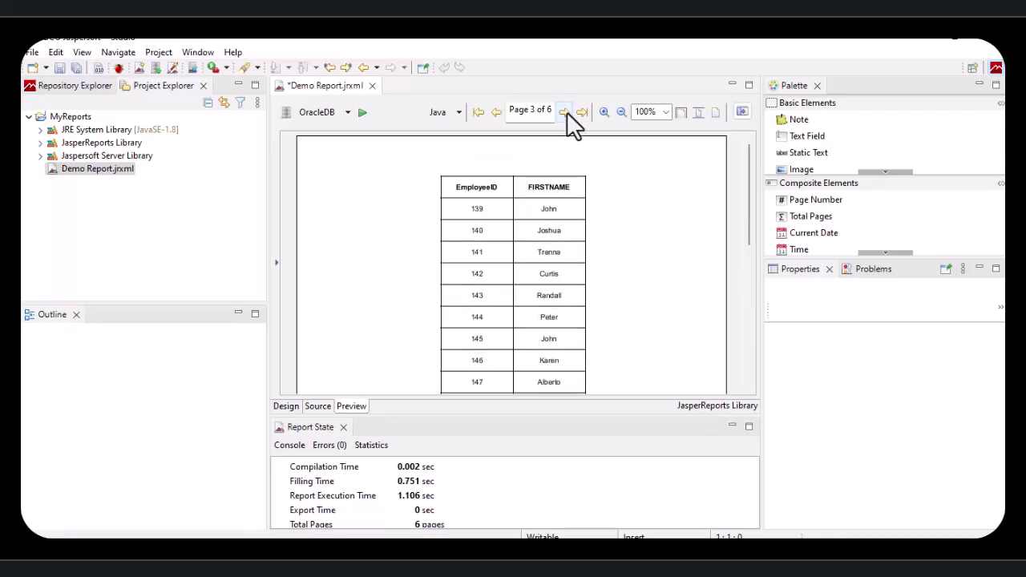
left_click(564, 112)
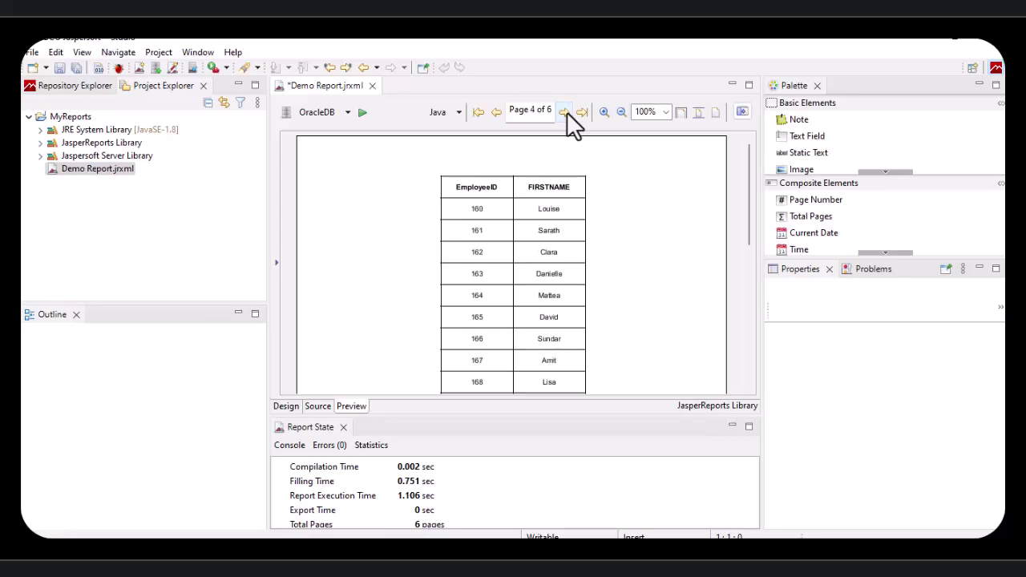
left_click(565, 113)
left_click(564, 112)
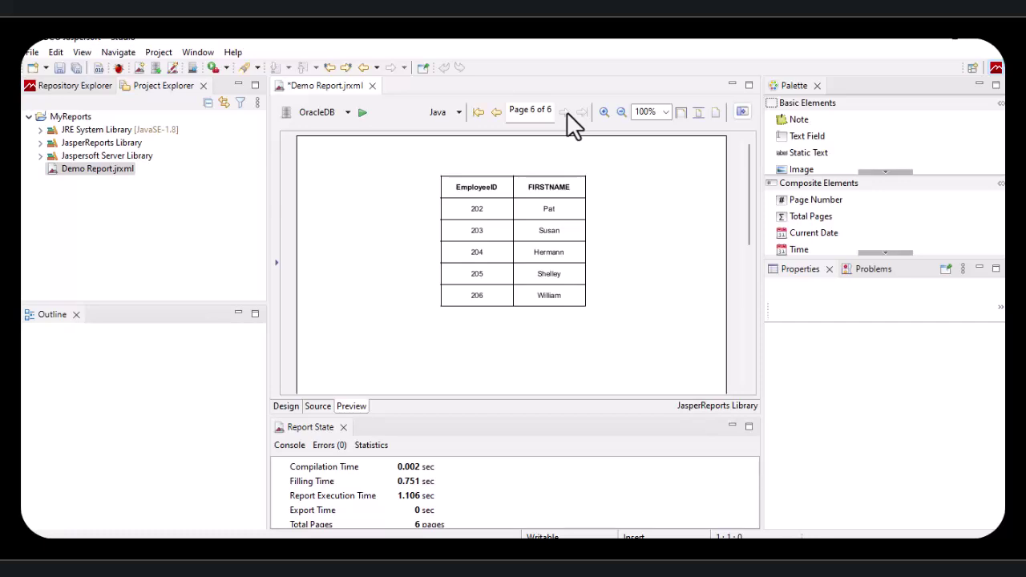
left_click(479, 113)
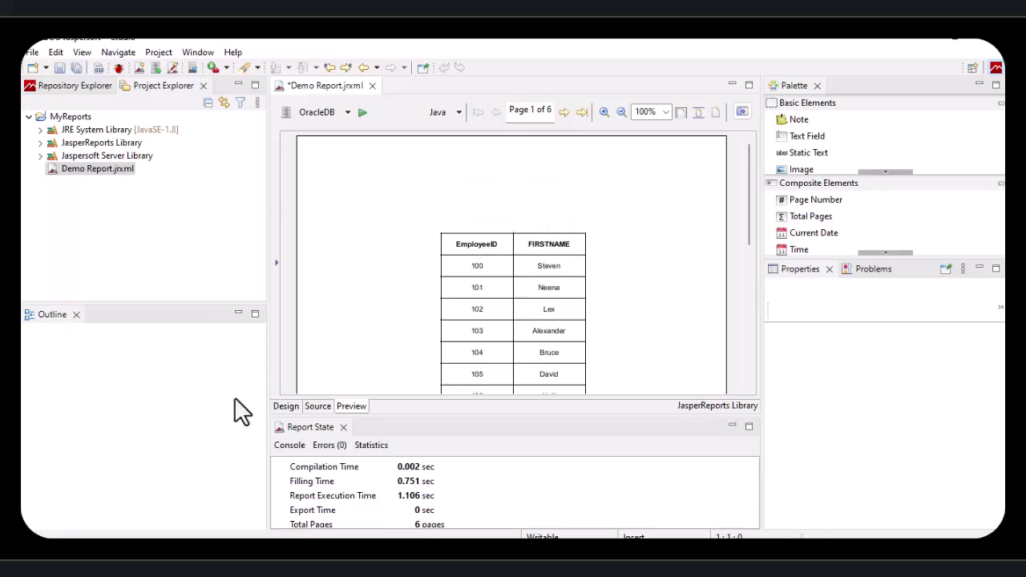
Step: Preview the report once more, then save Demo Report with Ctrl+S and show the Repository Explorer
left_click(285, 406)
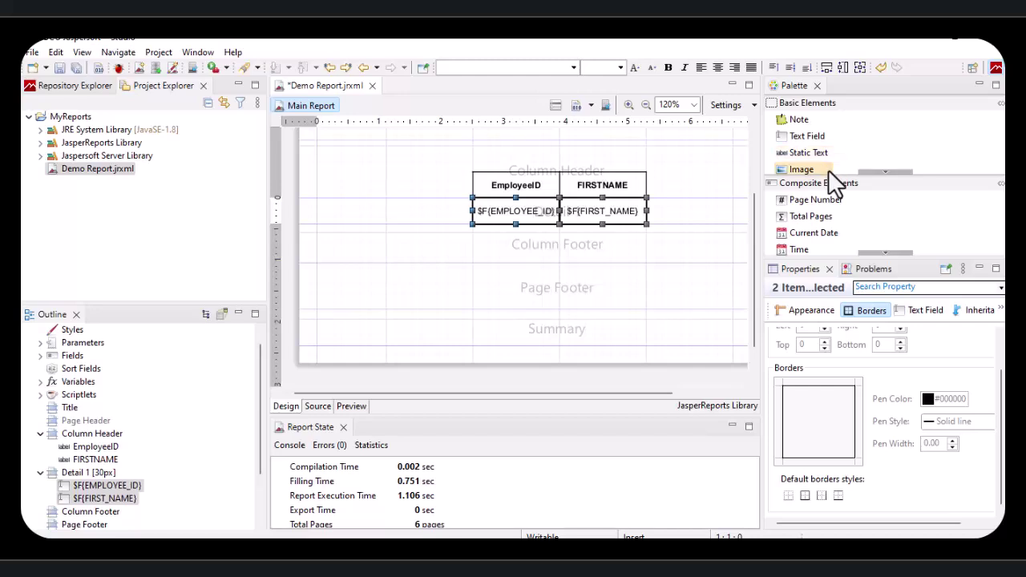
left_click(712, 183)
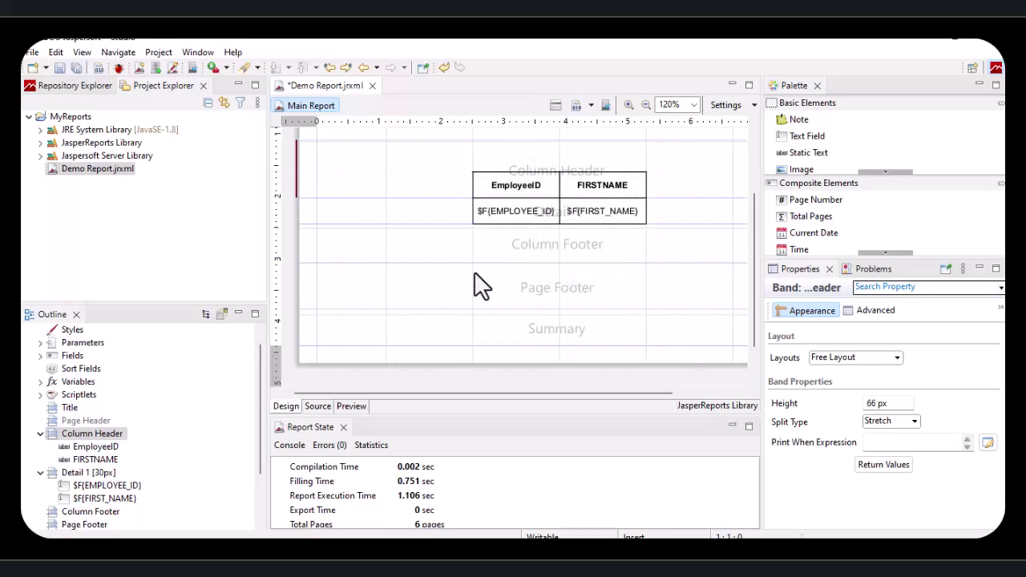
left_click(350, 407)
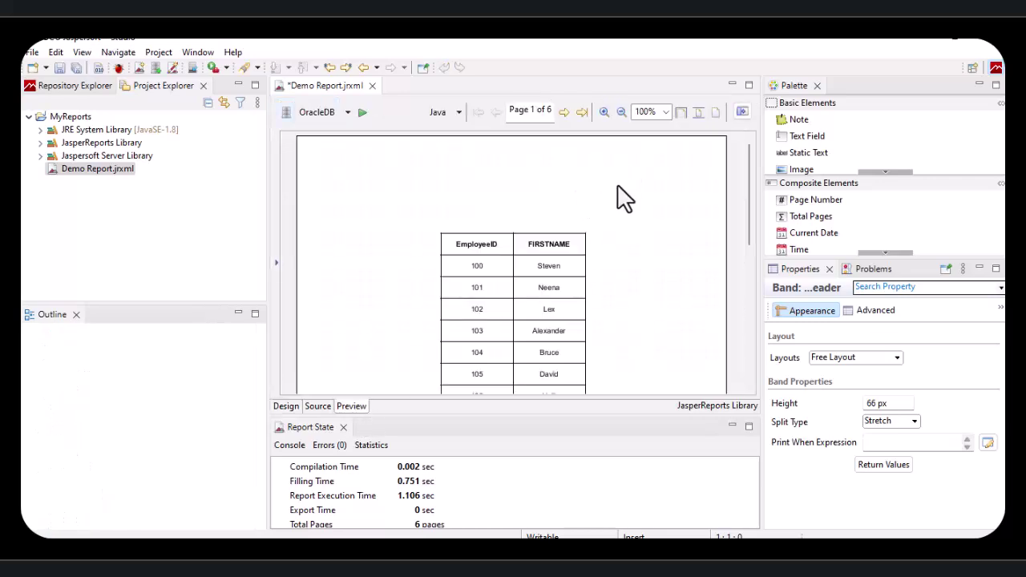
left_click(284, 407)
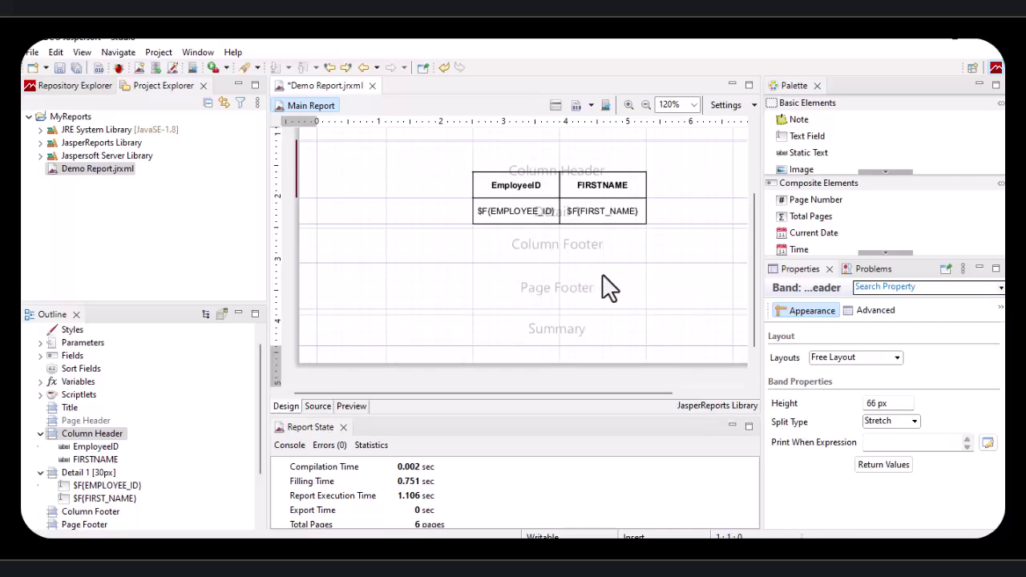
key("ctrl+s")
left_click(75, 85)
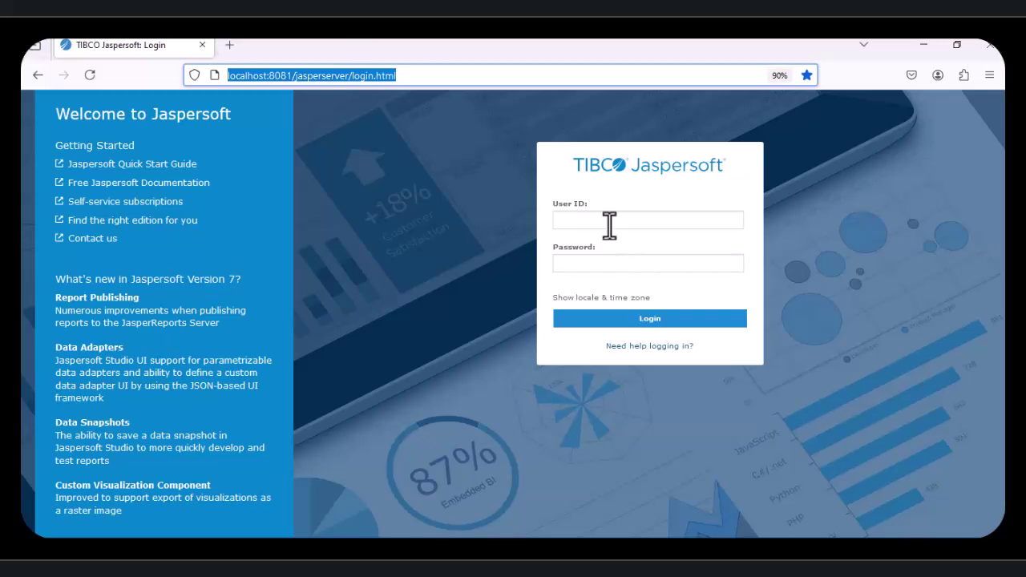
Step: Log in to JasperReports Server with the administrator user ID and password, declining password saving
left_click(609, 221)
type("jas")
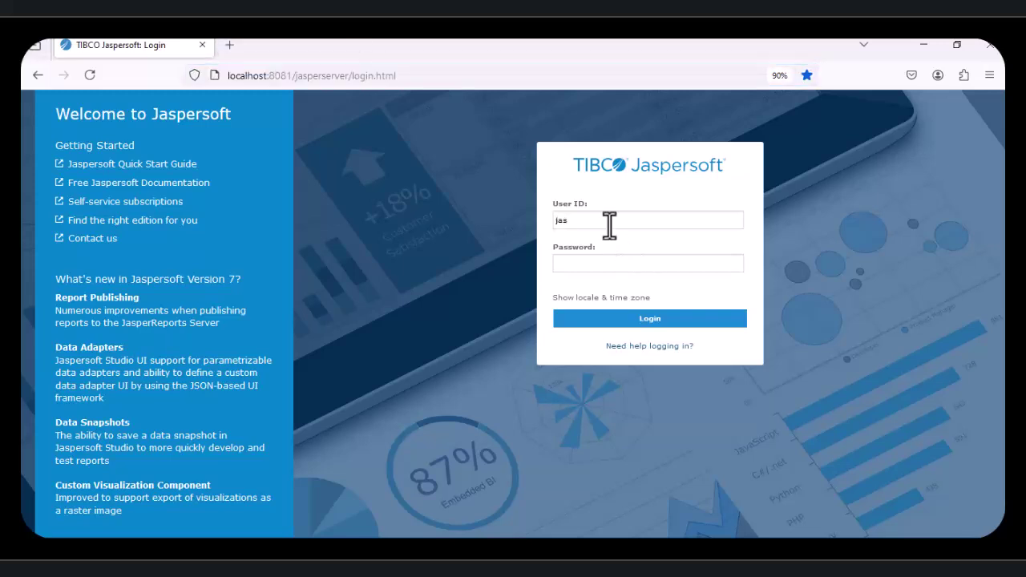
type("peradminpassword")
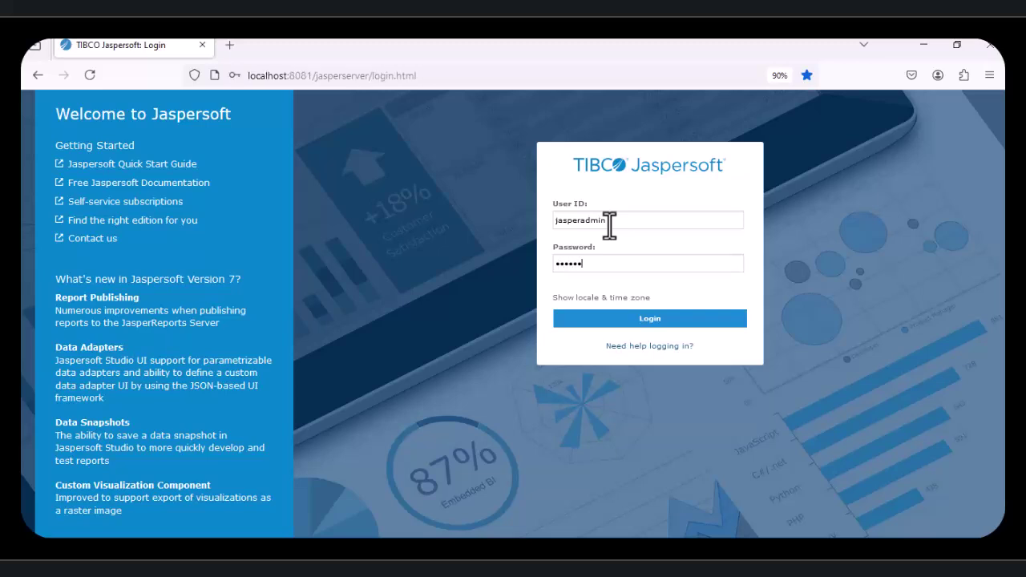
type("min")
key("Return")
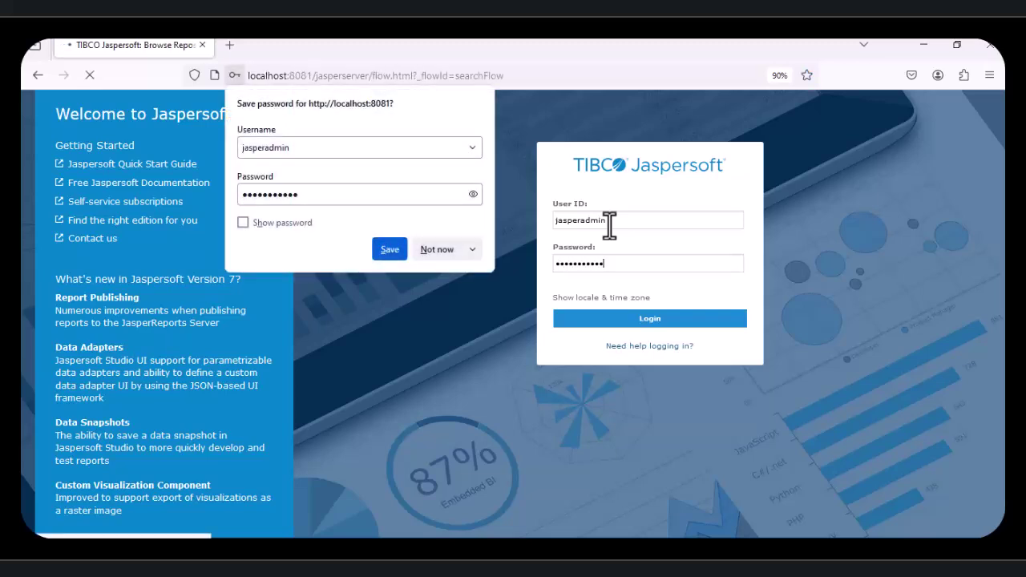
left_click(434, 249)
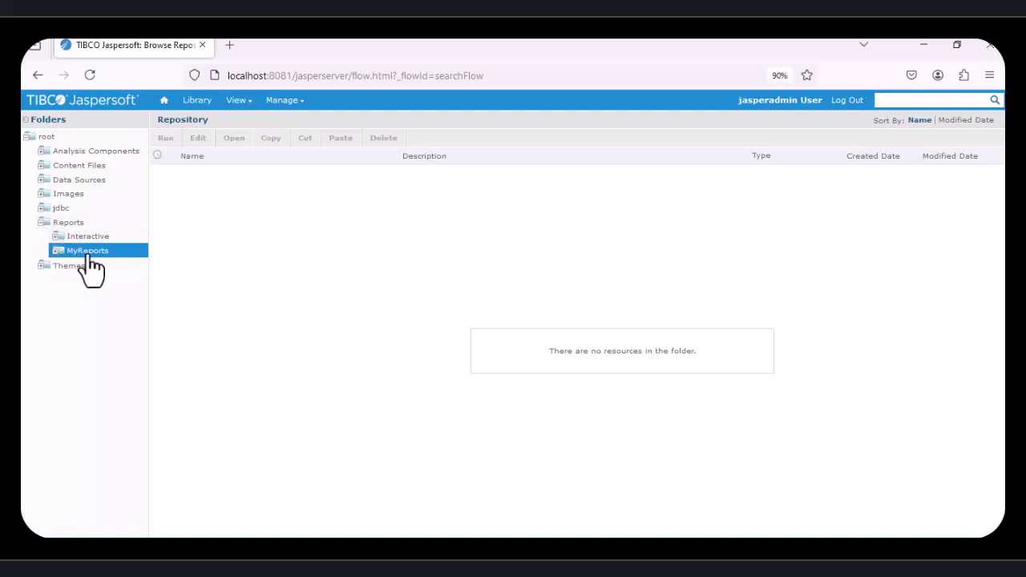
Step: Delete the MyReports folder from the server repository
right_click(89, 258)
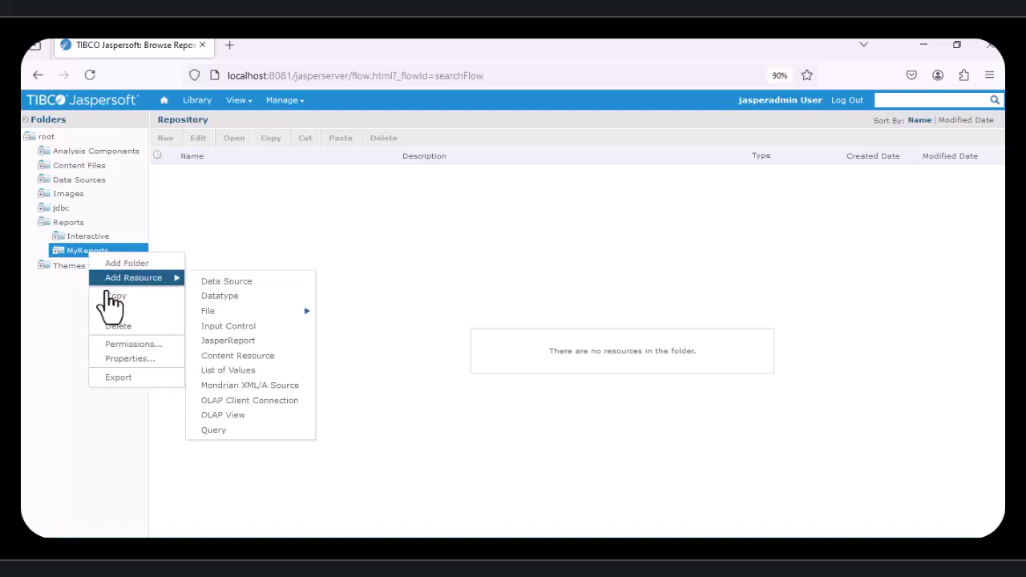
left_click(120, 327)
left_click(412, 347)
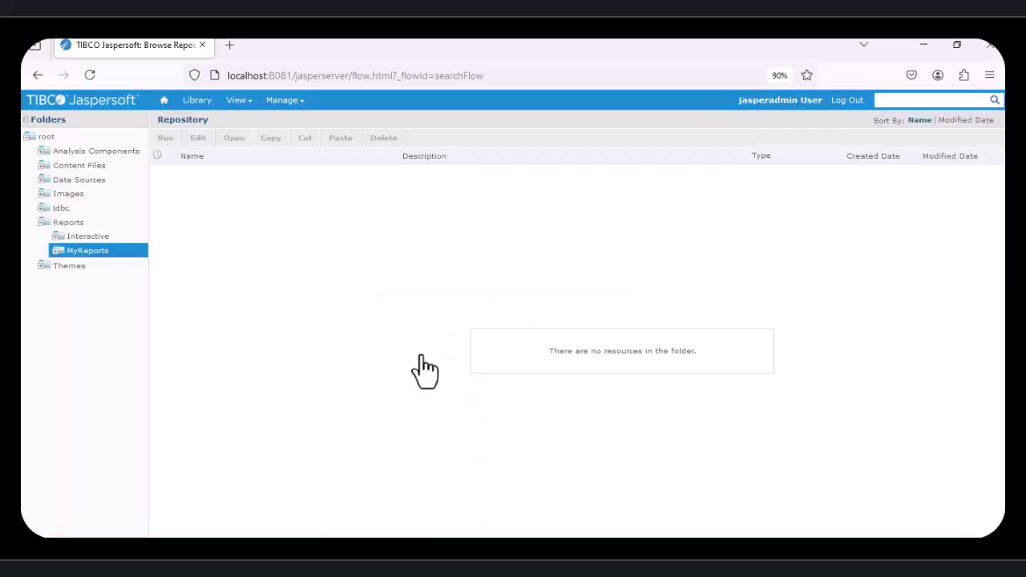
Step: Add a new folder named 'Myreports' under Reports
left_click(41, 224)
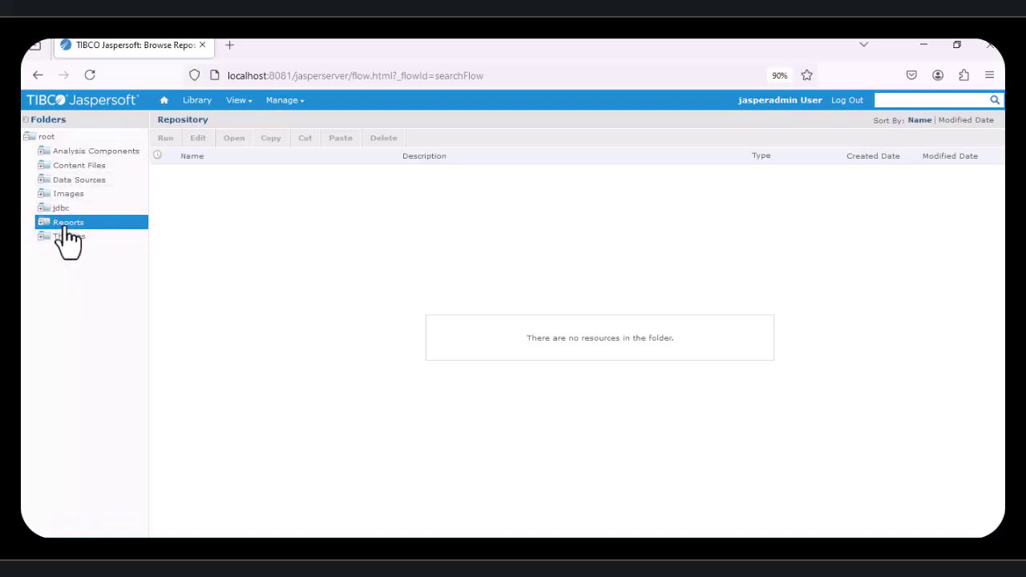
right_click(64, 225)
left_click(92, 236)
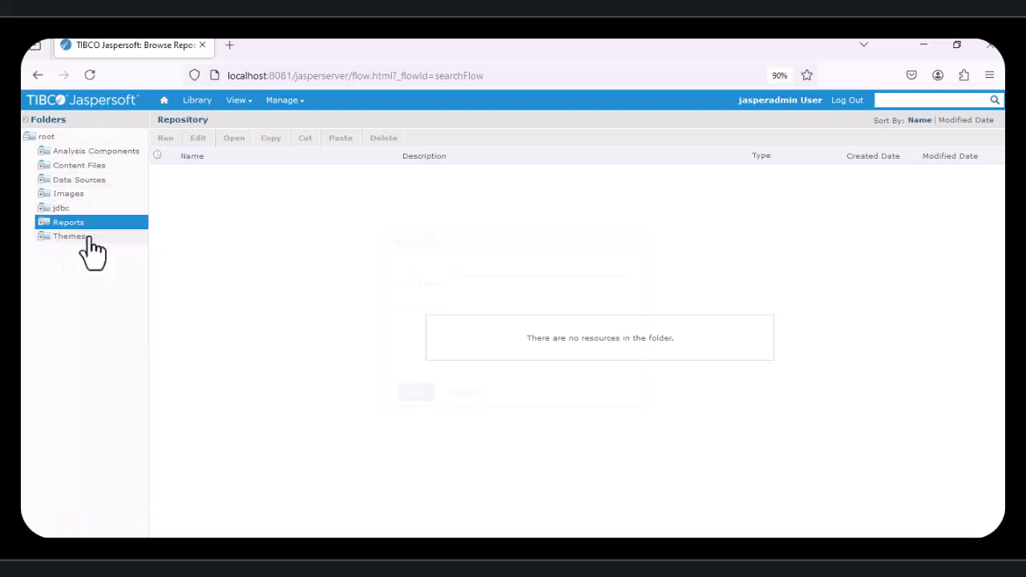
type("M")
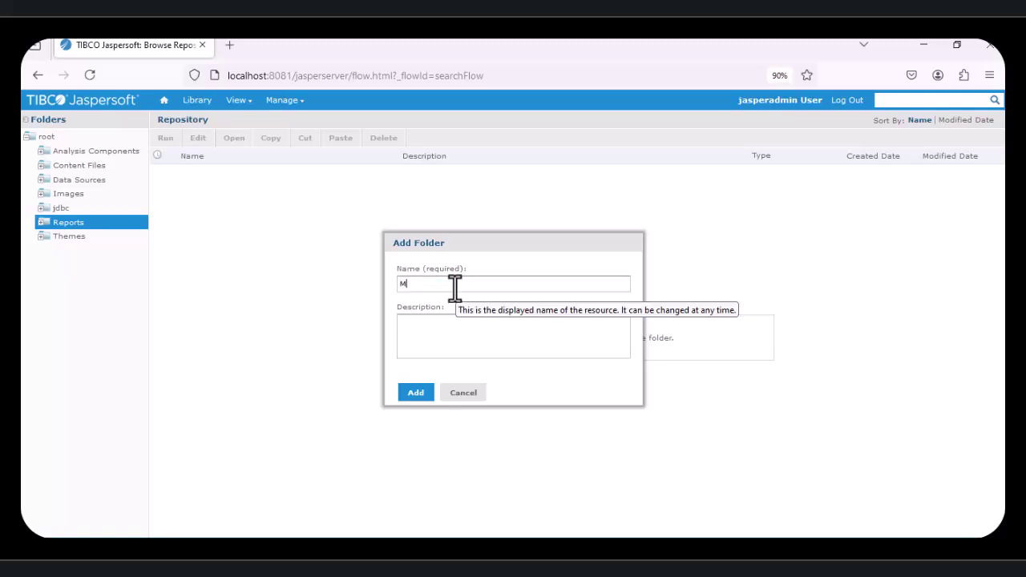
type("yreports")
left_click(415, 392)
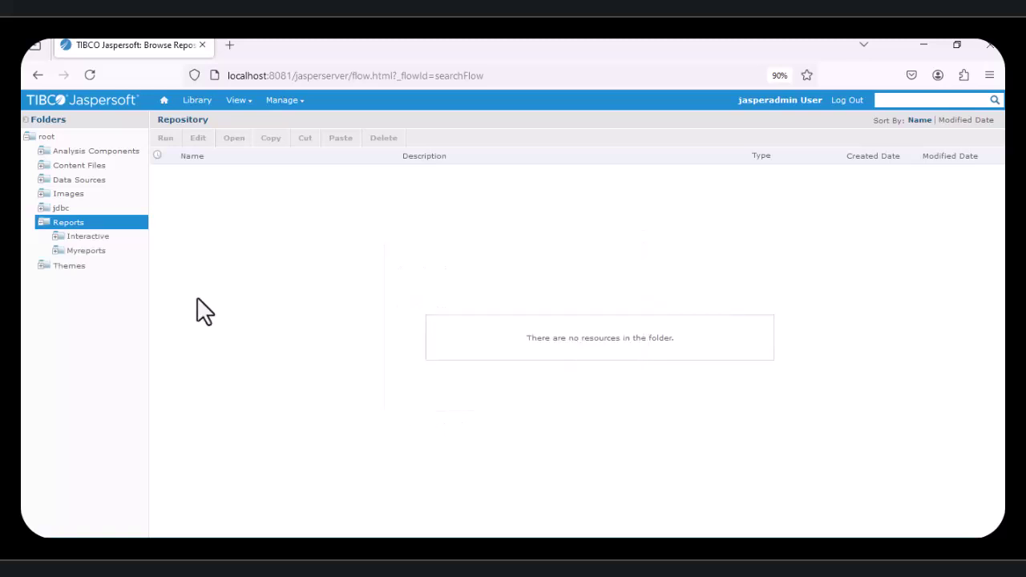
Step: Open the empty Myreports folder, then start a new JasperReports Server connection and select its URL
left_click(88, 252)
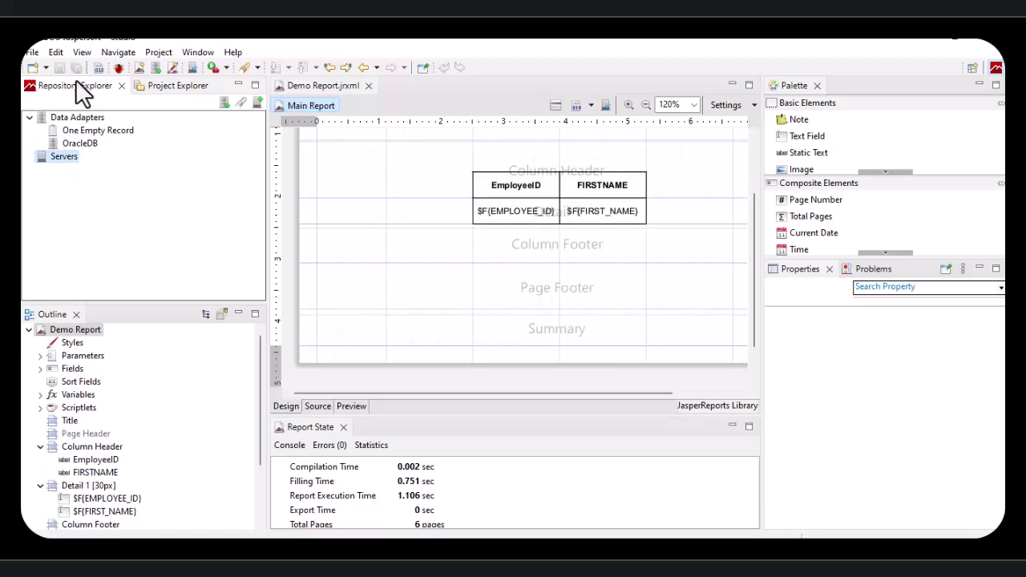
right_click(57, 157)
left_click(93, 168)
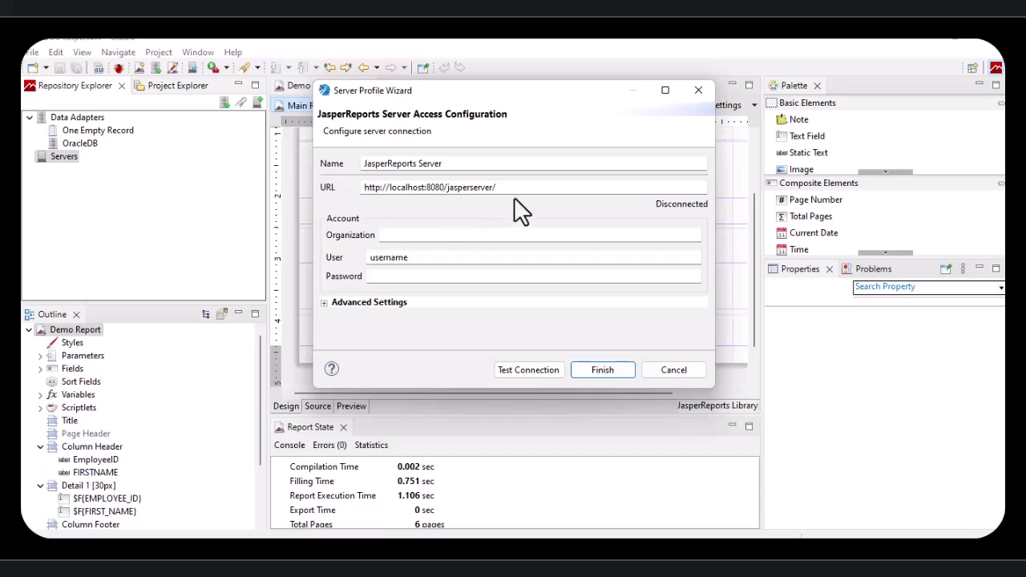
left_click_drag(515, 187, 361, 196)
left_click(423, 188)
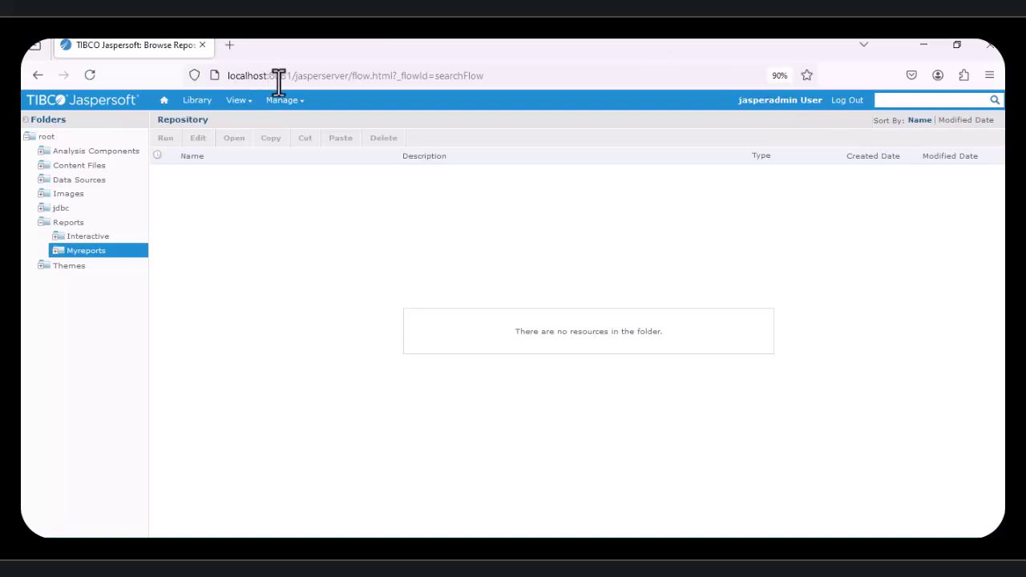
Step: Confirm the server address is localhost:8081, then minimize Firefox
left_click_drag(294, 76, 227, 74)
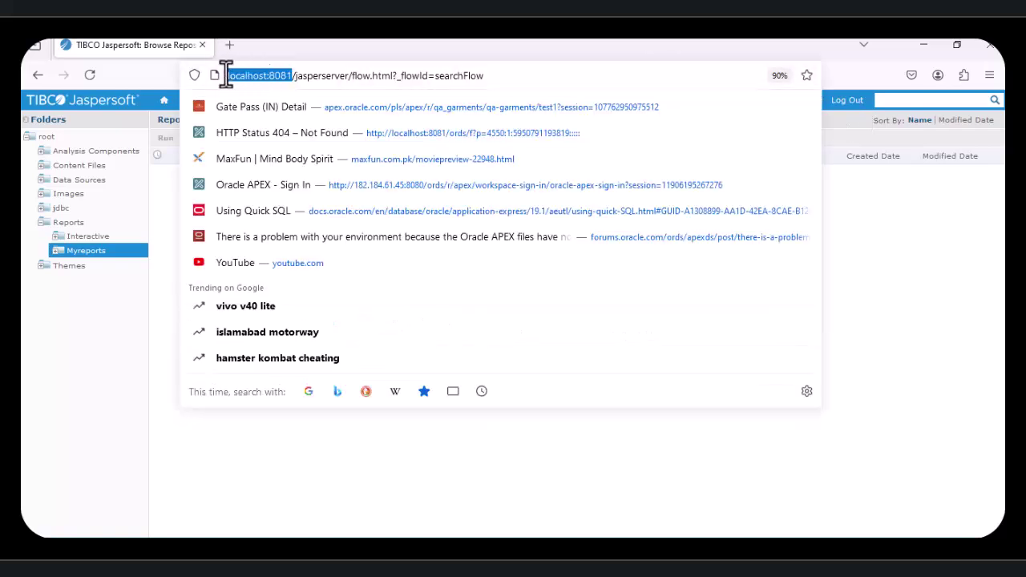
left_click(884, 316)
mouse_move(303, 104)
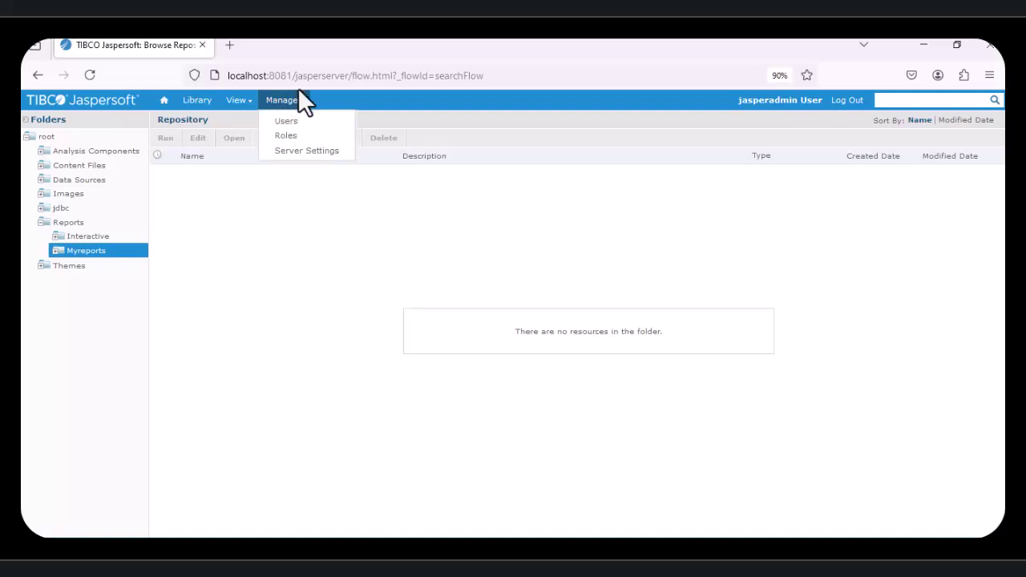
left_click(289, 75)
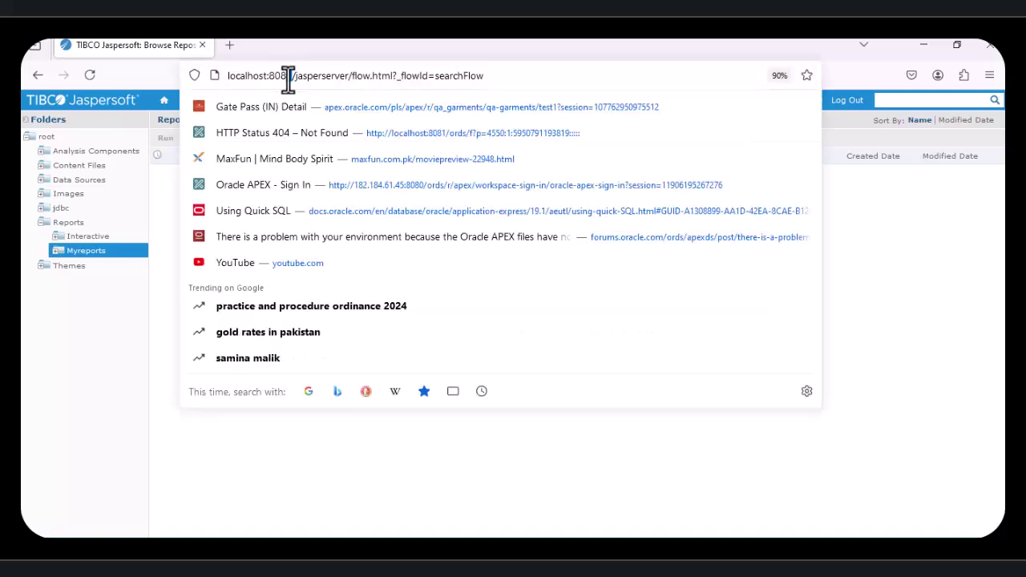
left_click(923, 45)
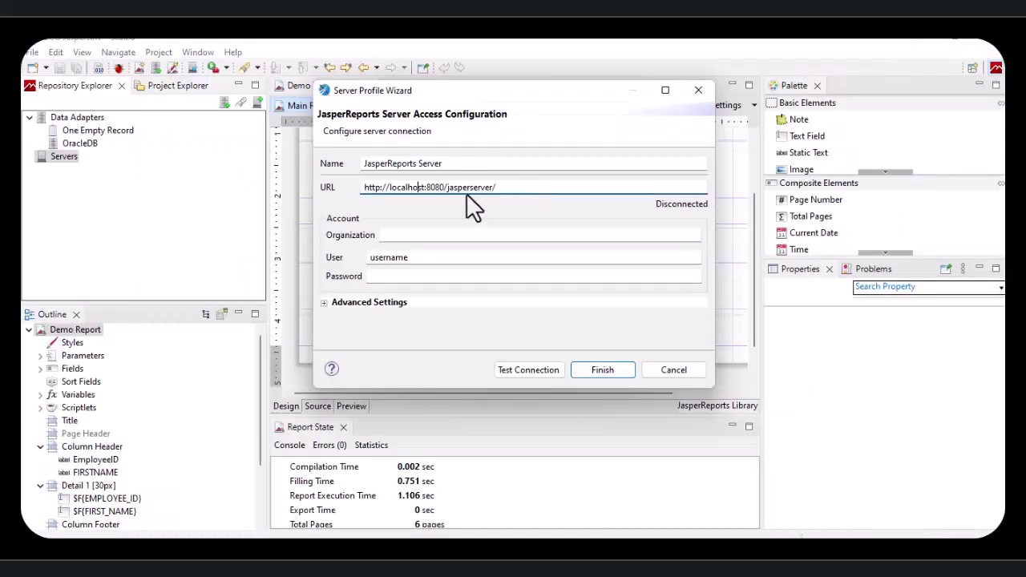
Step: Correct the server URL port to 8081 and enter the server user name and password
left_click(446, 188)
key("BackSpace")
type("1")
left_click_drag(409, 258, 367, 258)
type("jasperadmin")
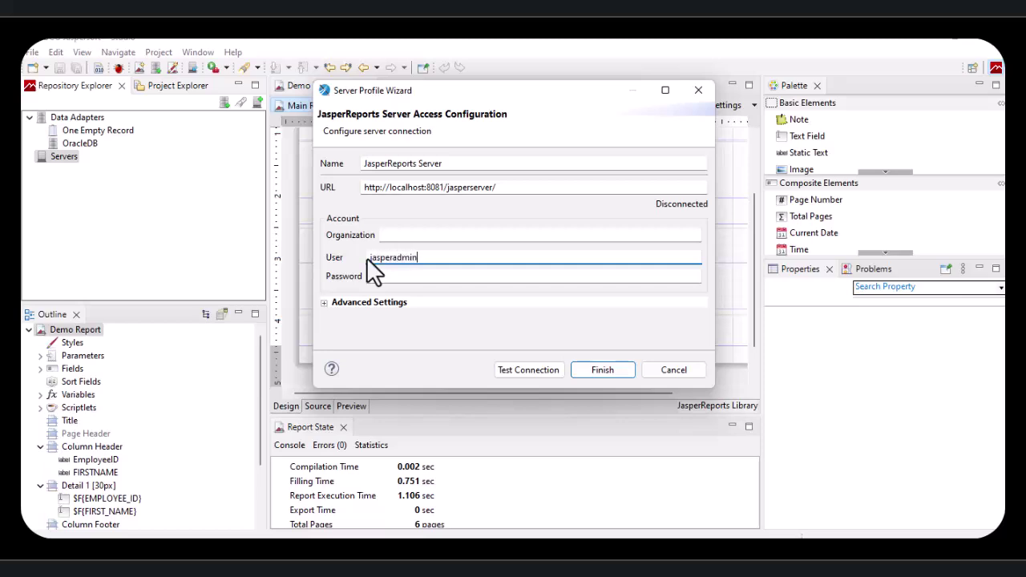
key("Tab")
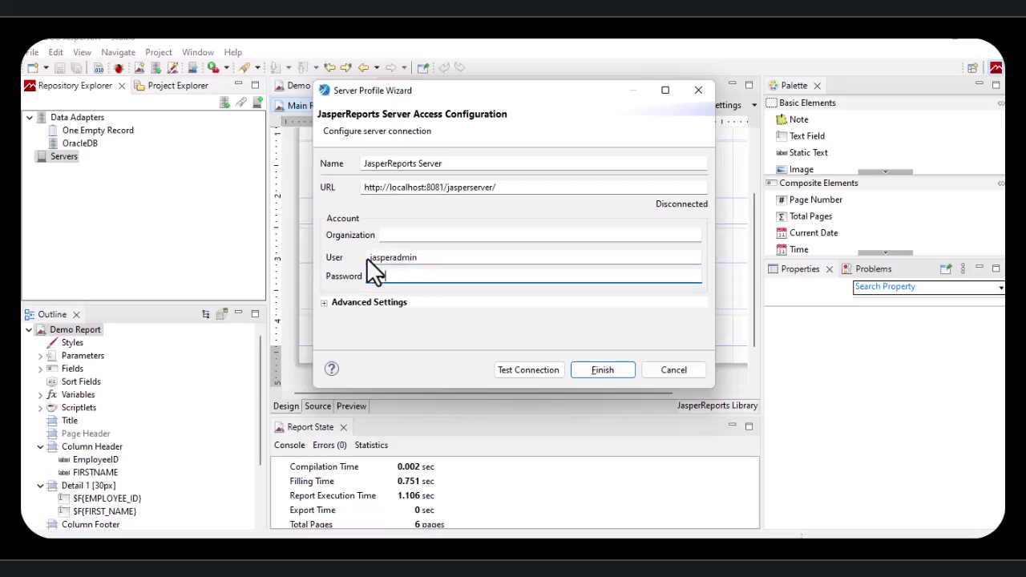
type("jasperadmin")
key("BackSpace")
type("jasperadmin")
Step: Test the connection successfully, then name the profile 'My JasperReports Server' and finish
left_click(525, 372)
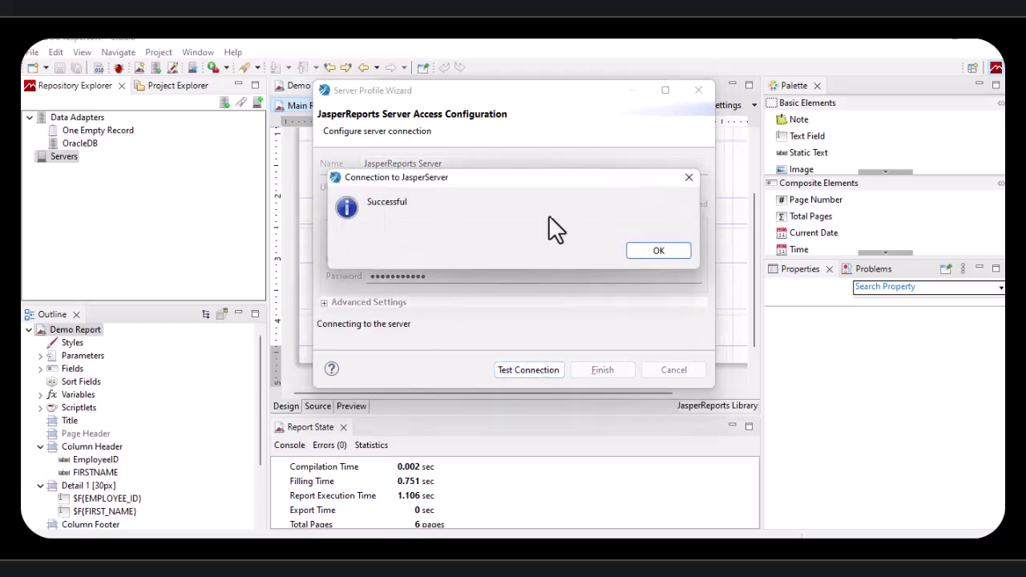
left_click(656, 251)
left_click(434, 163)
left_click_drag(433, 164, 334, 165)
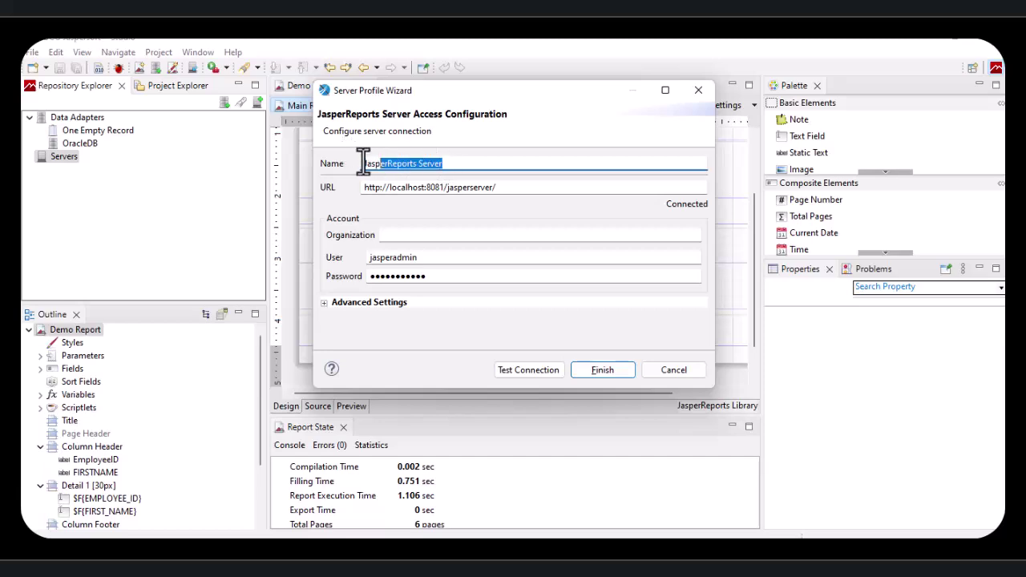
left_click(366, 164)
type("My")
left_click(594, 372)
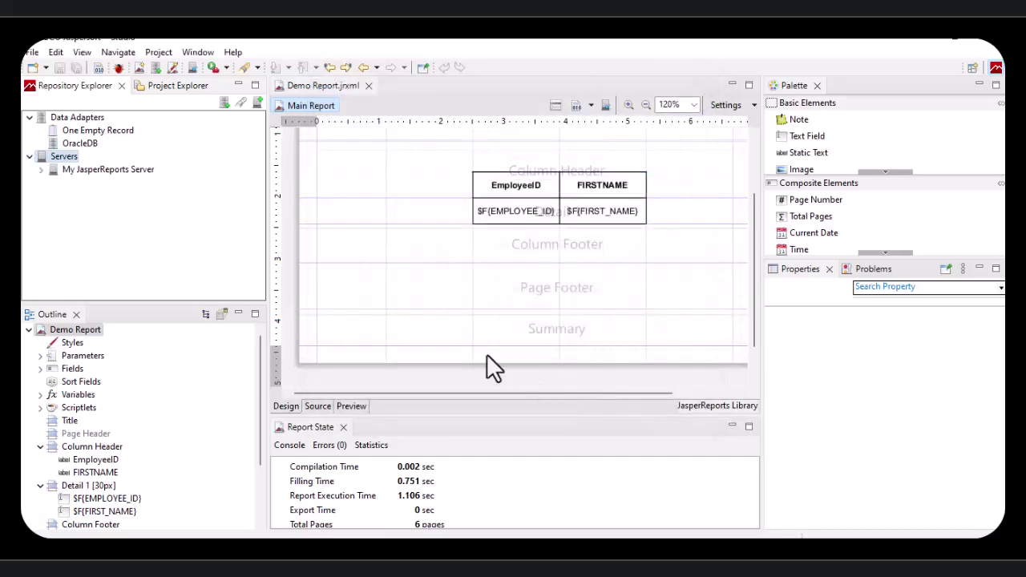
left_click(105, 169)
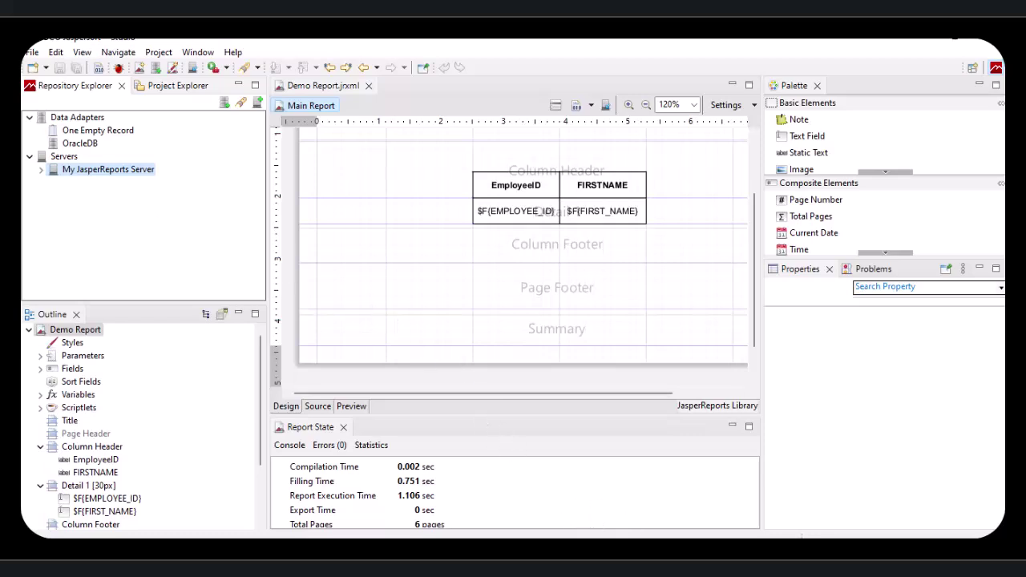
left_click(641, 553)
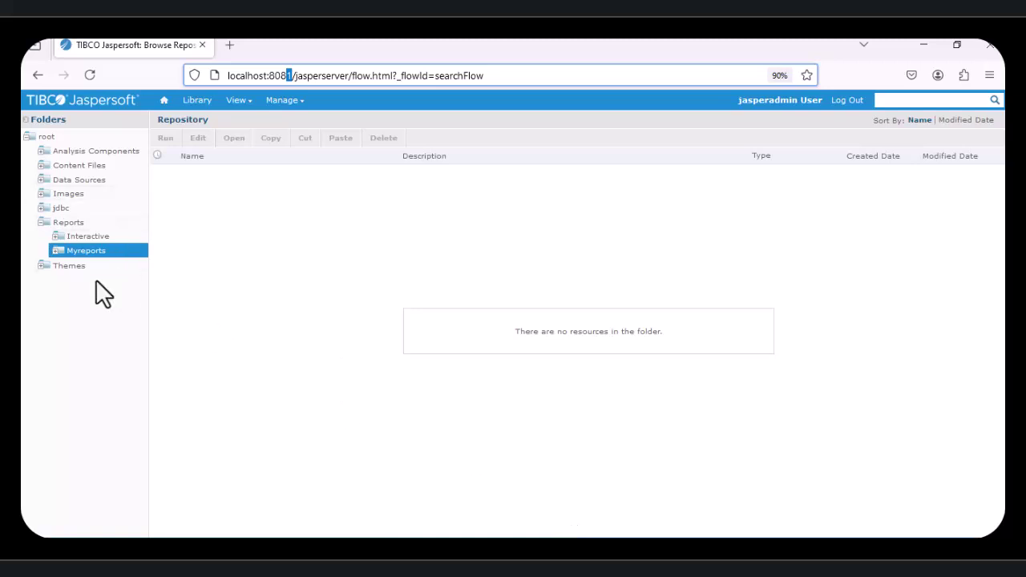
left_click(923, 45)
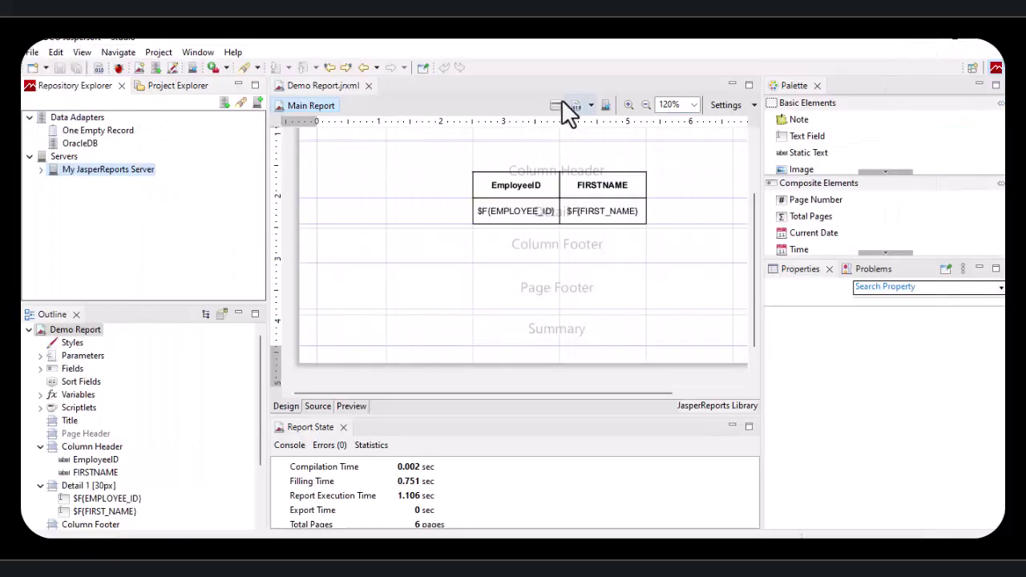
left_click(517, 88)
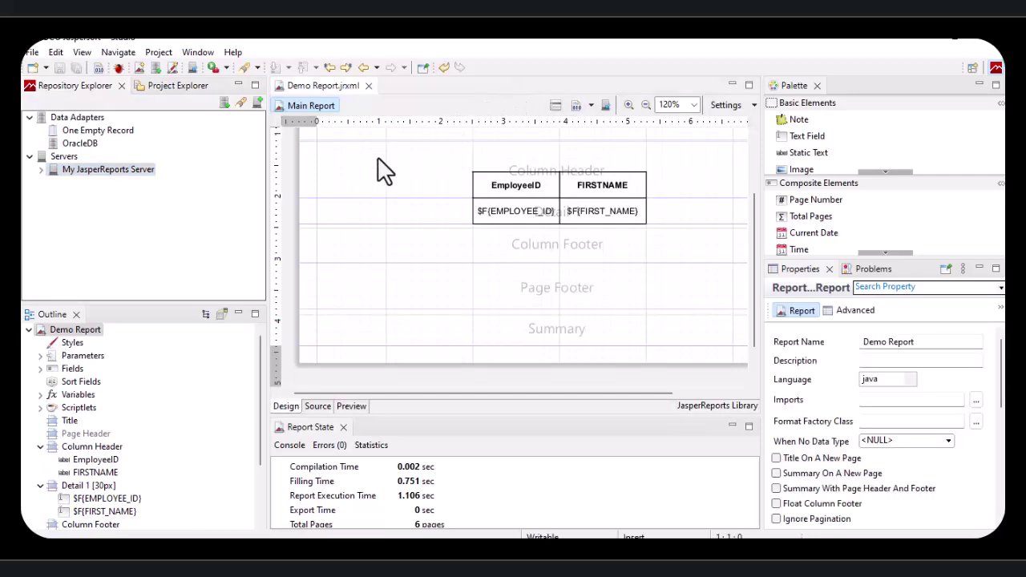
left_click(193, 68)
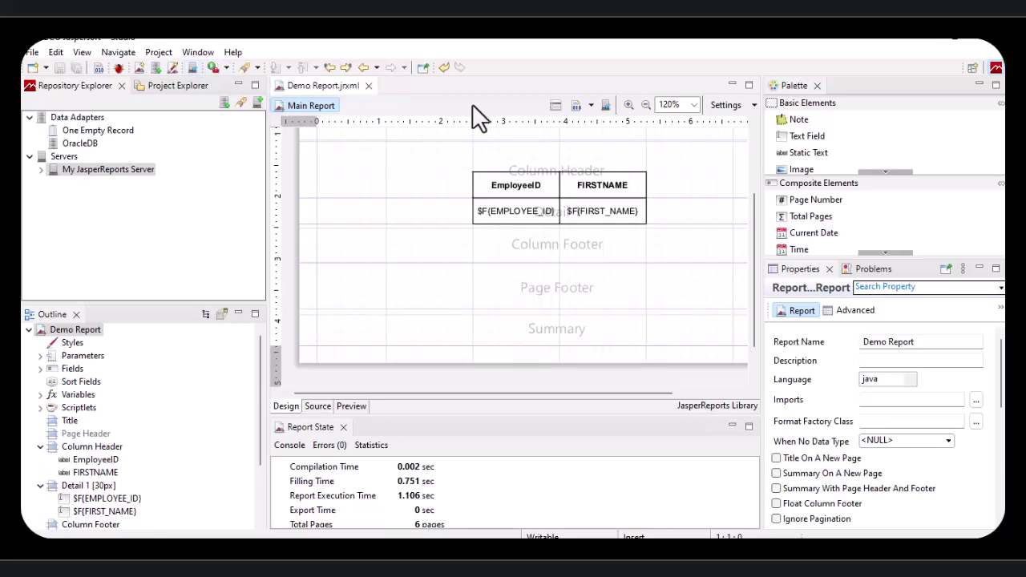
Step: Publish Demo Report into My JasperReports Server's Reports/Myreports folder, advancing to data source settings
left_click(604, 108)
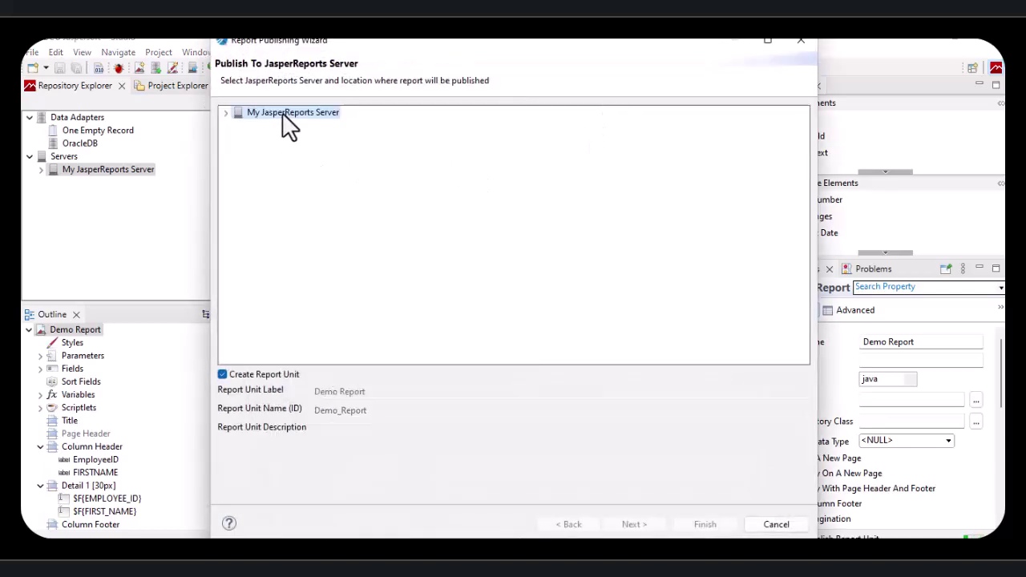
double_click(237, 115)
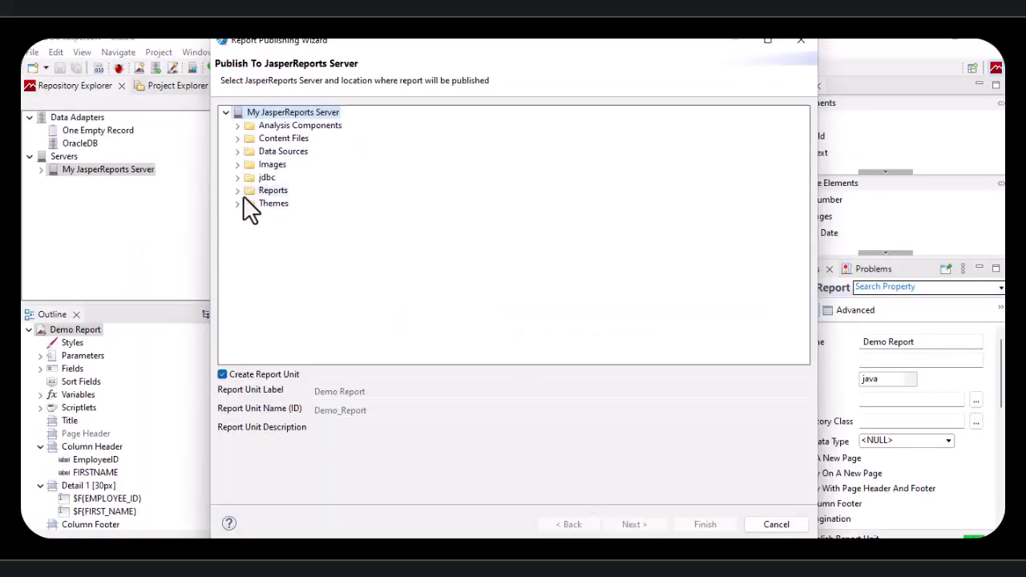
left_click(236, 190)
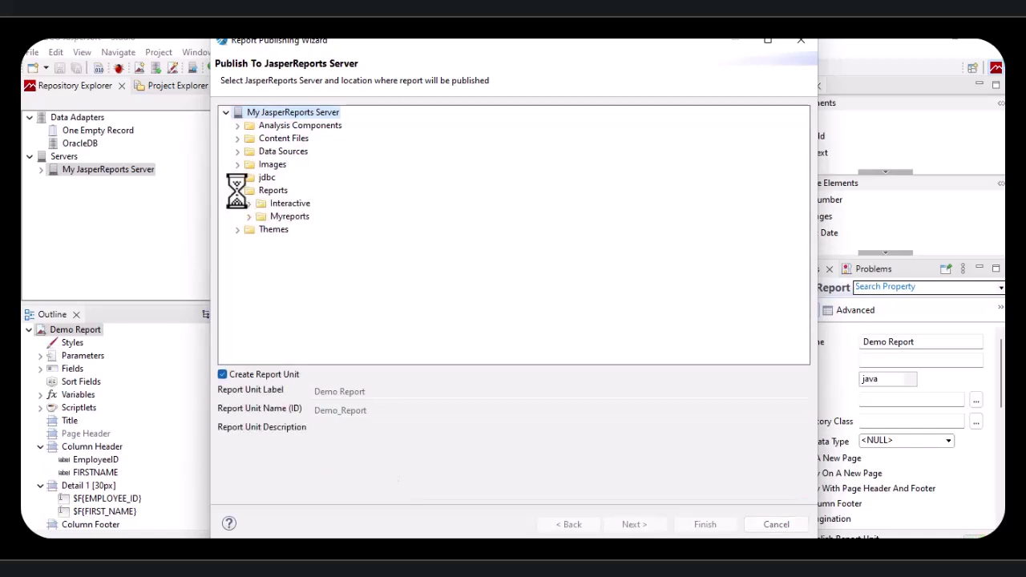
left_click(271, 217)
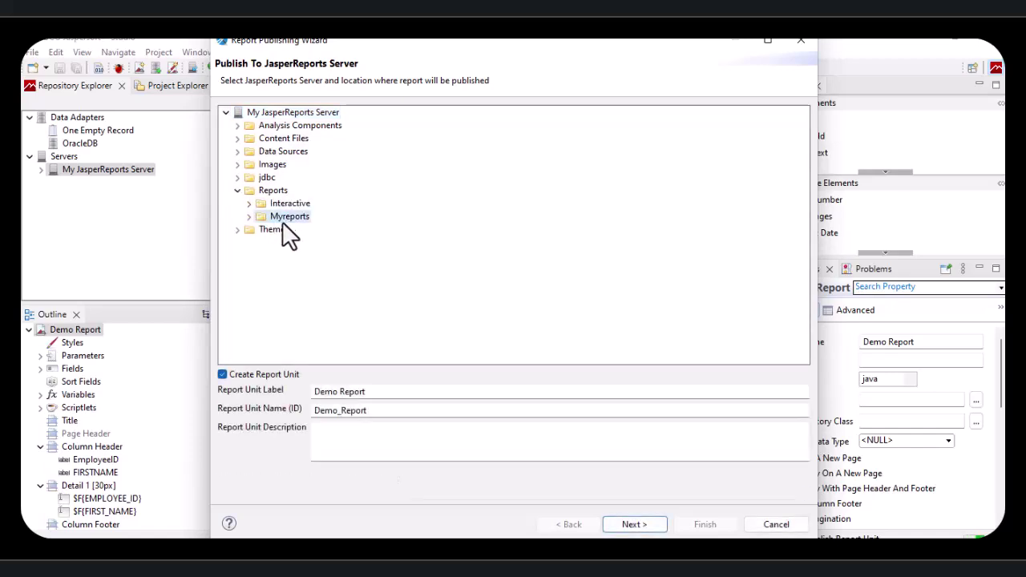
left_click(249, 216)
left_click(374, 392)
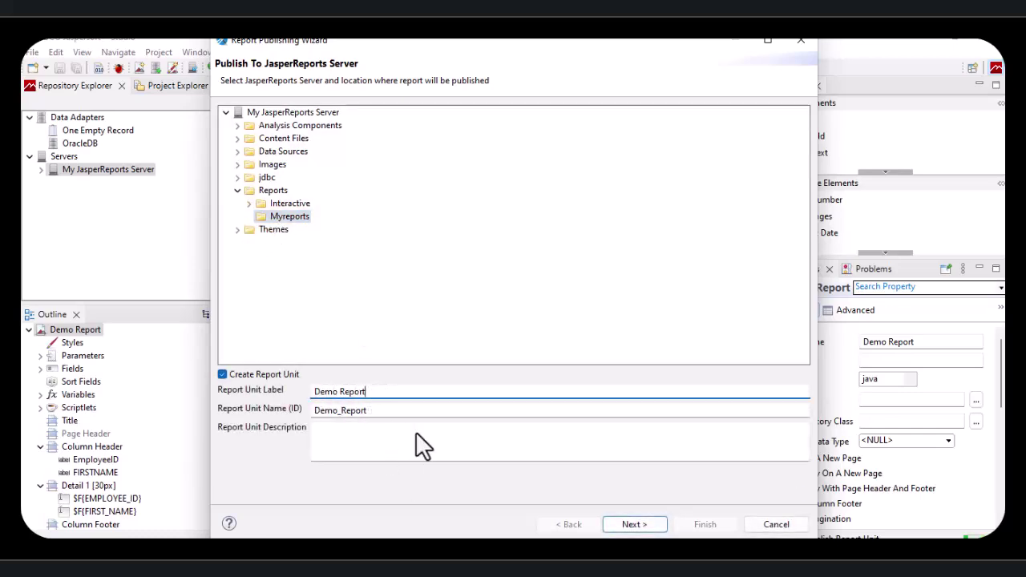
left_click(634, 525)
left_click(634, 524)
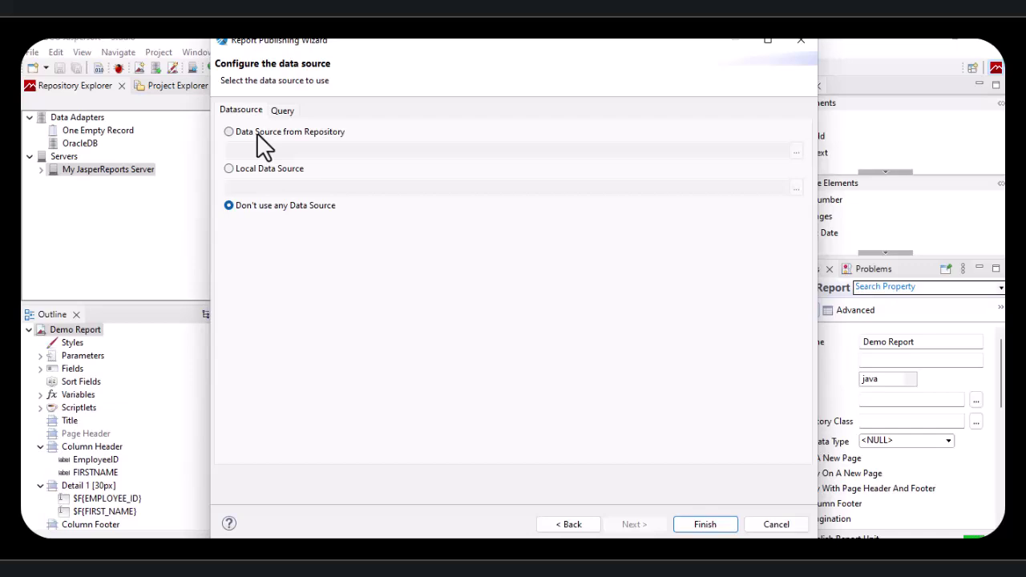
Step: Use the repository's ORACLEDB data source and finish publishing Demo Report
left_click(255, 135)
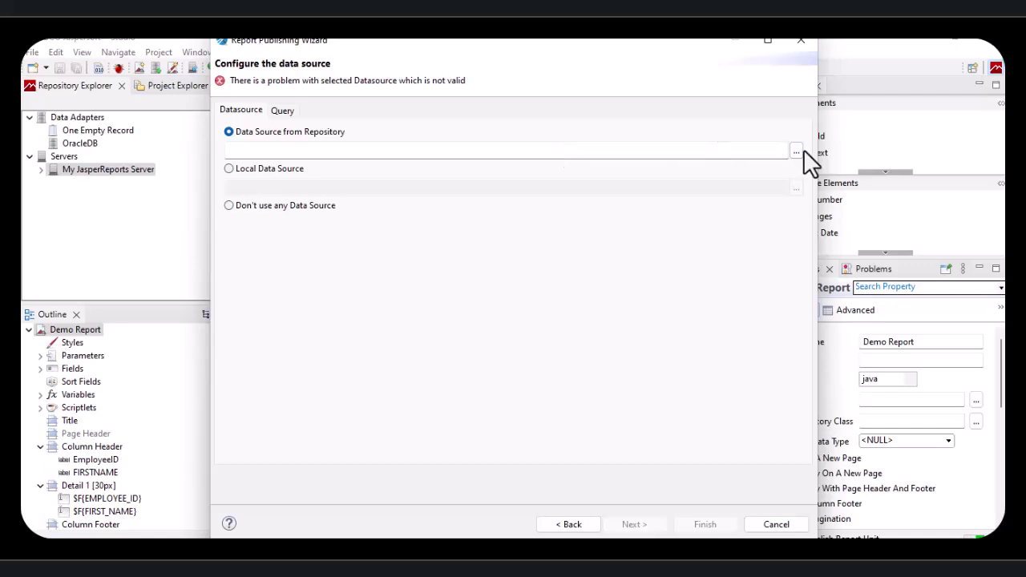
left_click(796, 151)
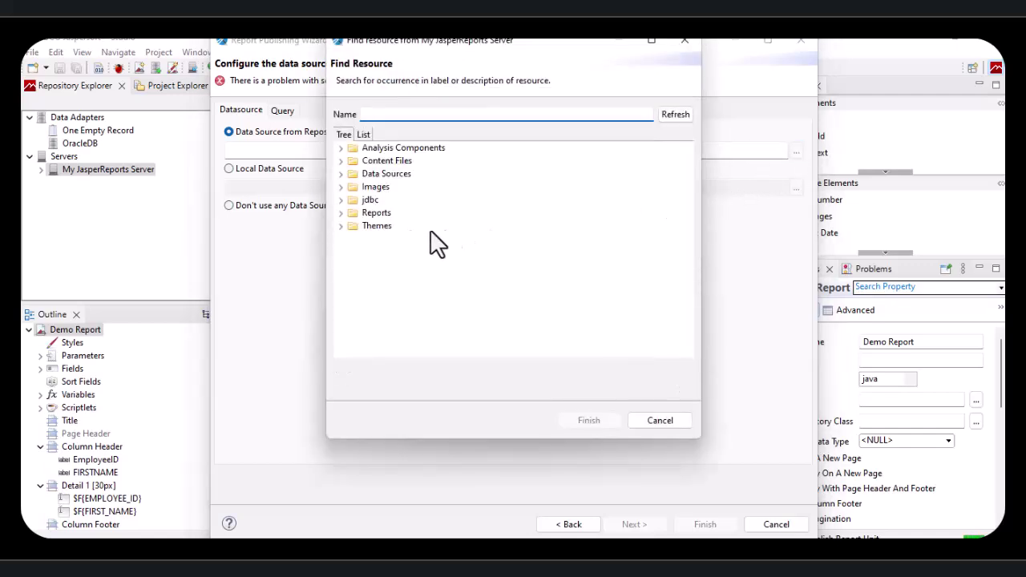
left_click(342, 174)
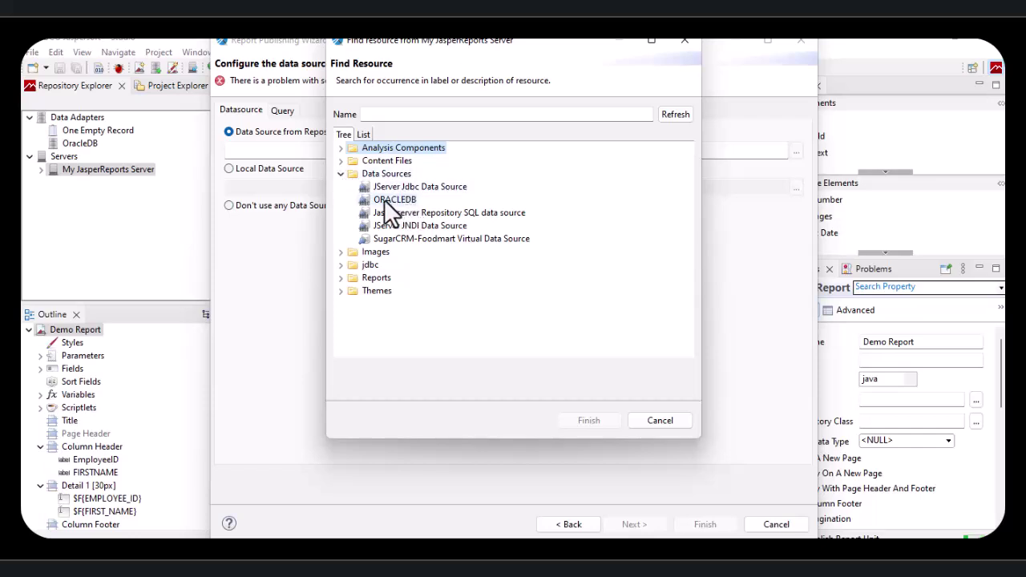
mouse_move(393, 199)
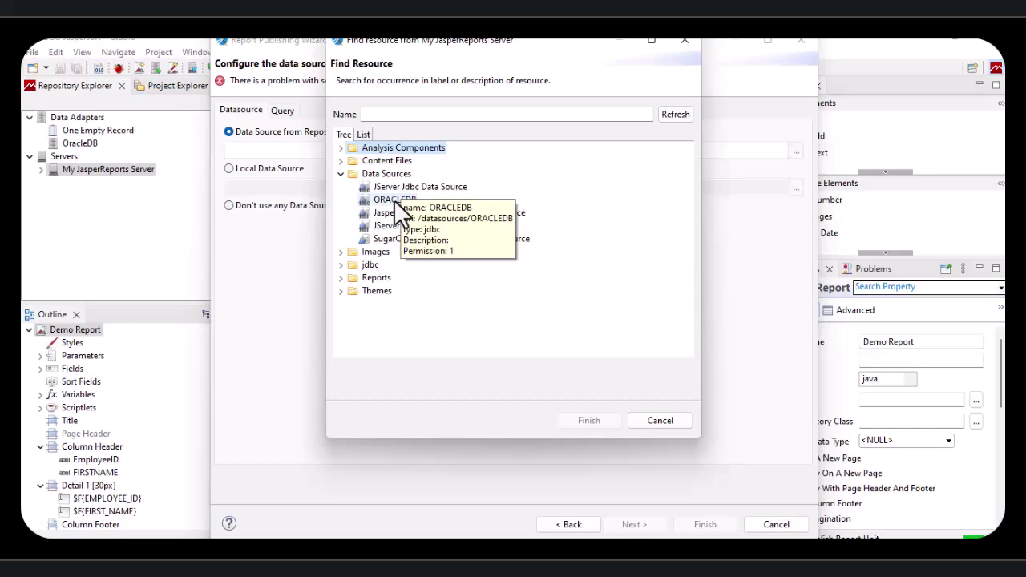
double_click(394, 199)
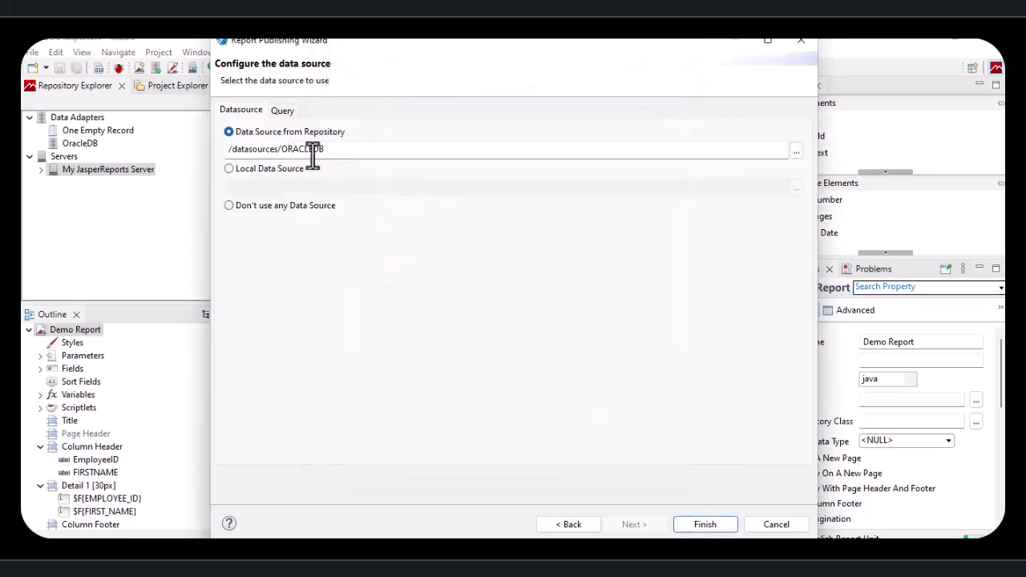
left_click(696, 530)
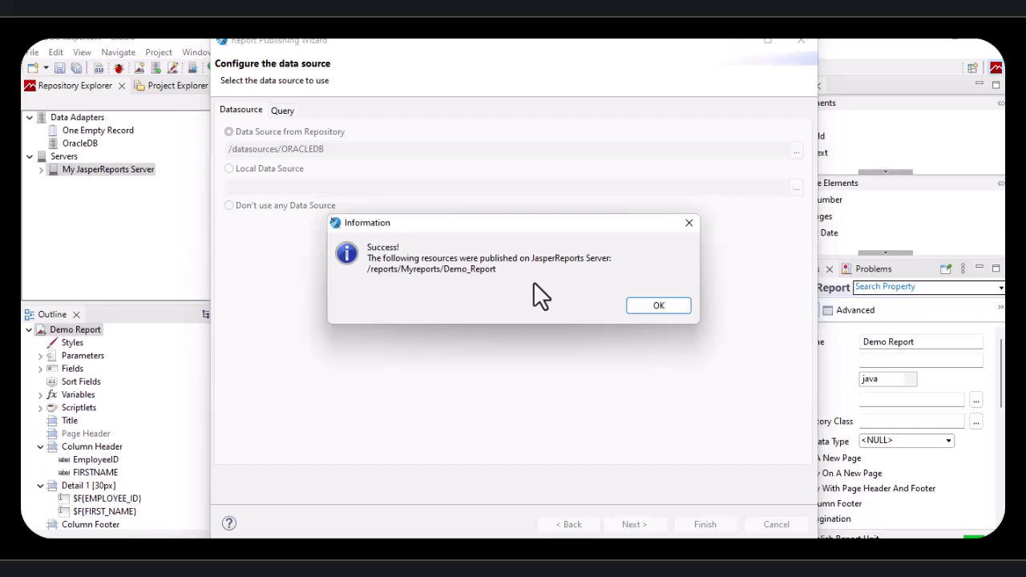
left_click(655, 307)
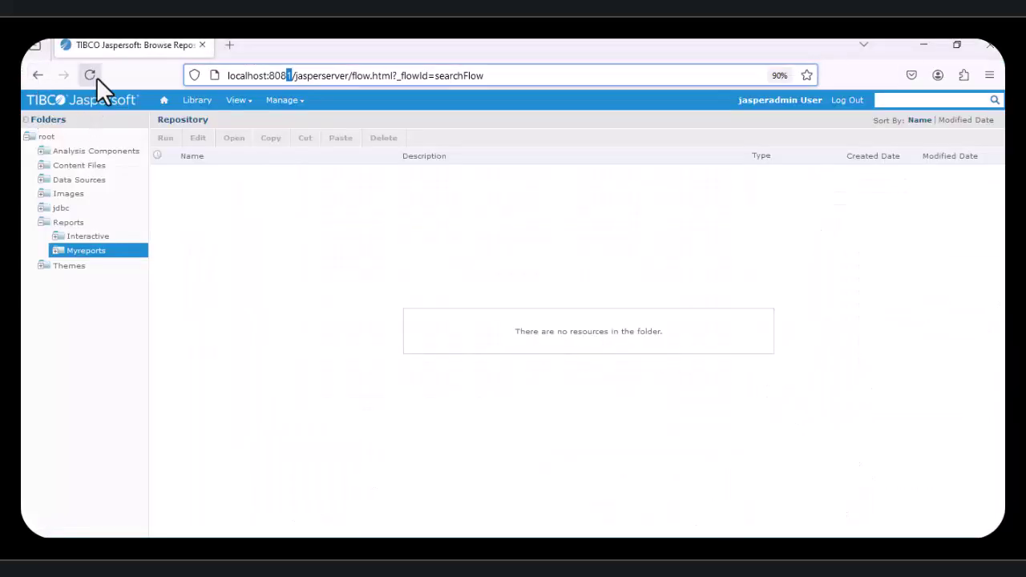
Step: Refresh Myreports and run Demo Report to view its EmployeeID/FIRSTNAME table
left_click(96, 77)
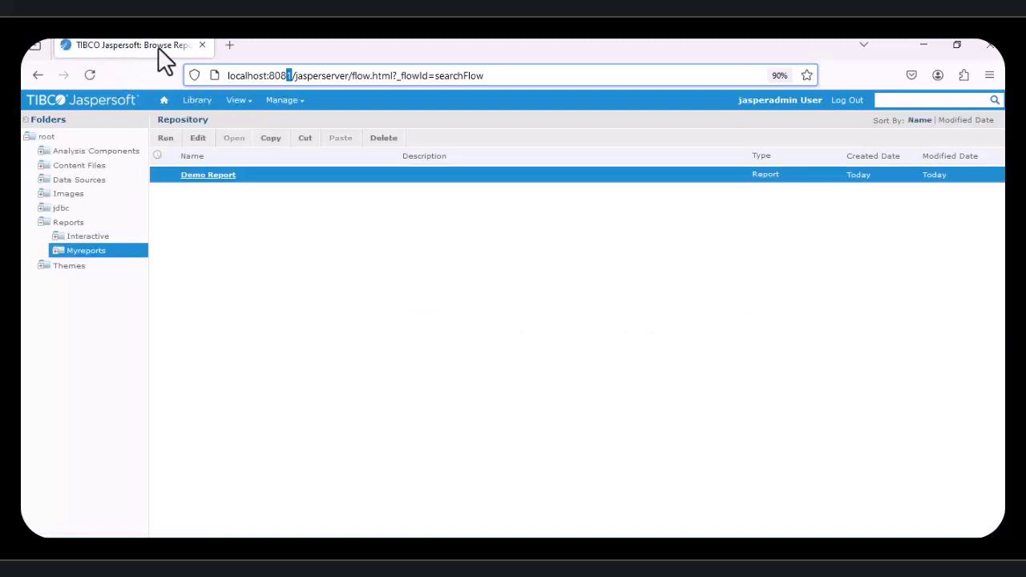
left_click(213, 176)
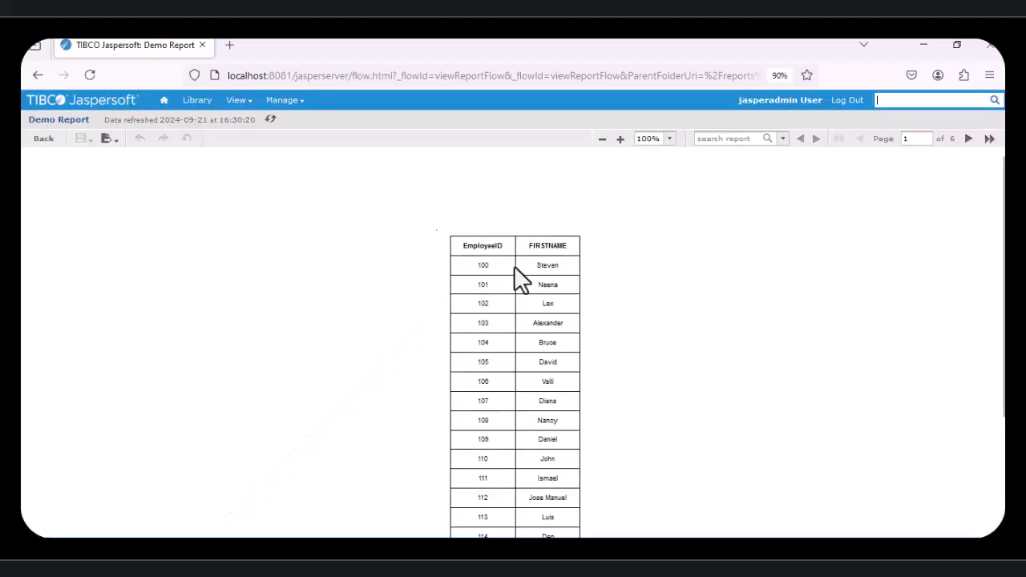
scroll(705, 314, "down", 3)
scroll(711, 311, "up", 3)
left_click(108, 139)
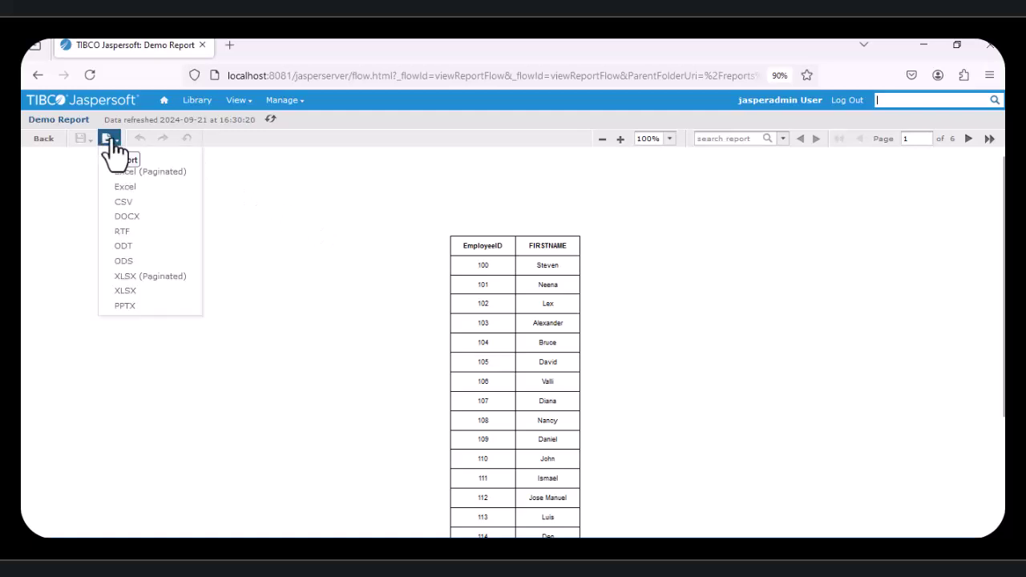
Step: Export Demo Report as Demo_Report.pdf, review it, and return to the Myreports listing
left_click(124, 159)
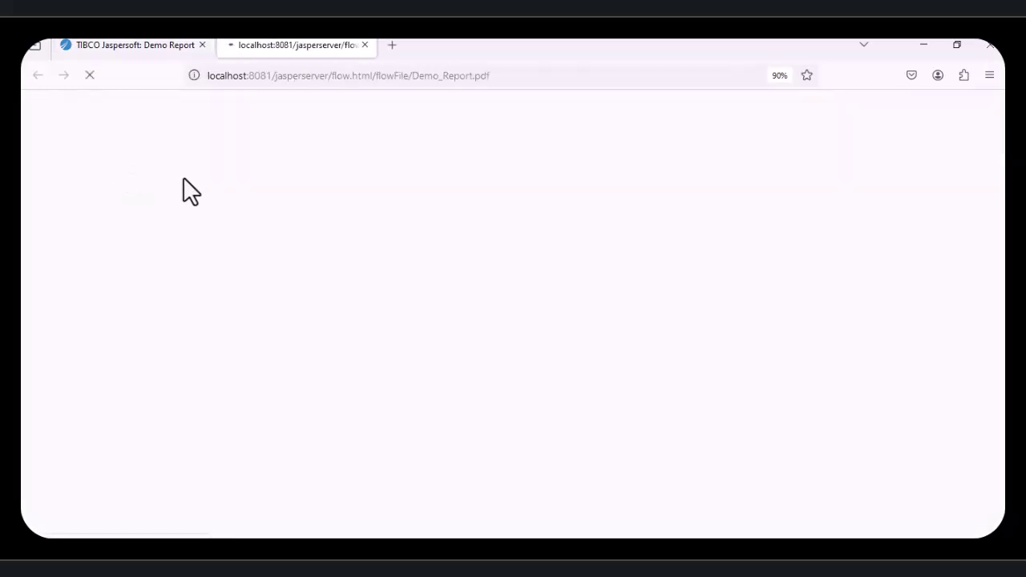
scroll(591, 284, "down", 5)
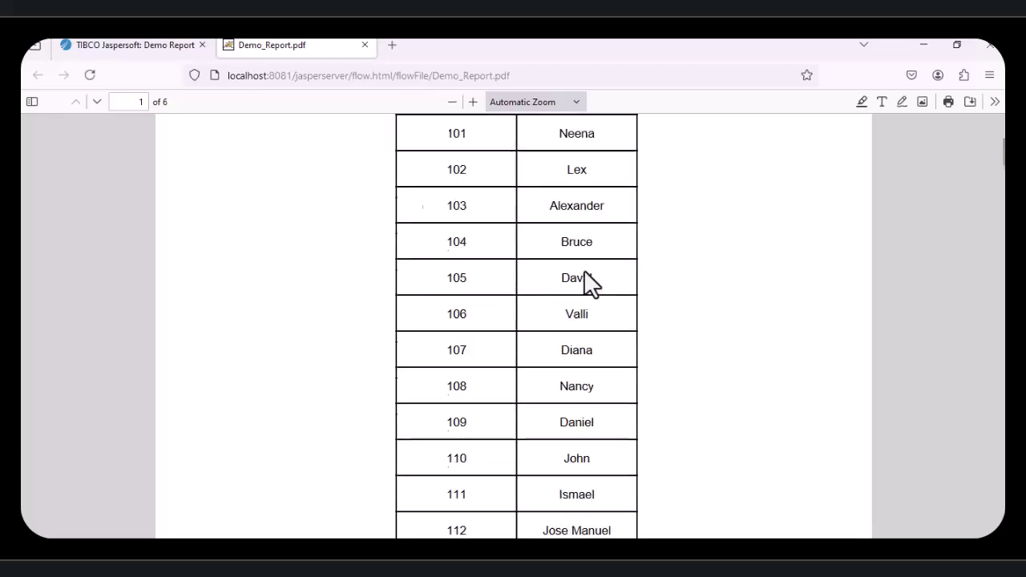
scroll(590, 269, "up", 5)
left_click(366, 44)
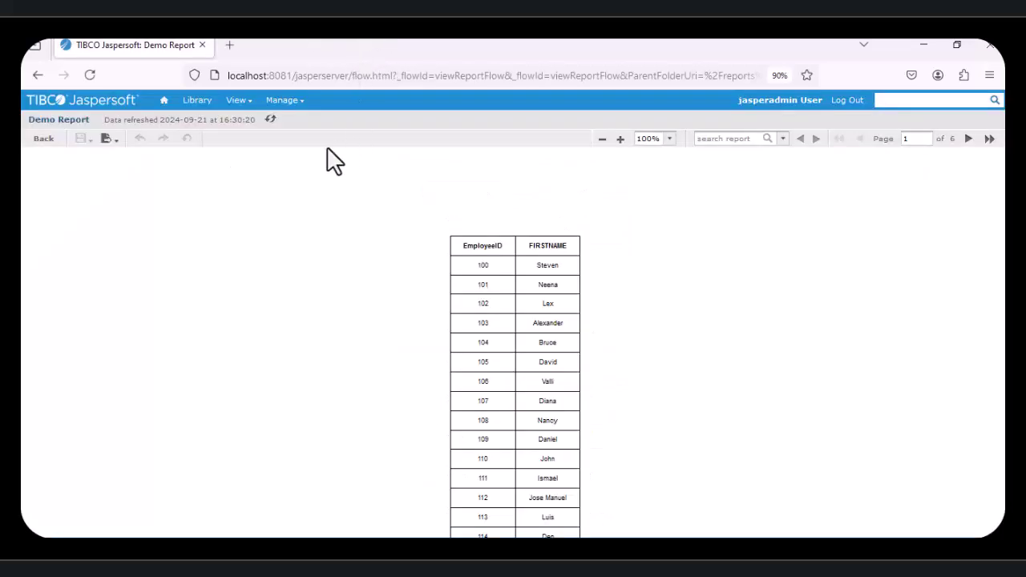
left_click(37, 138)
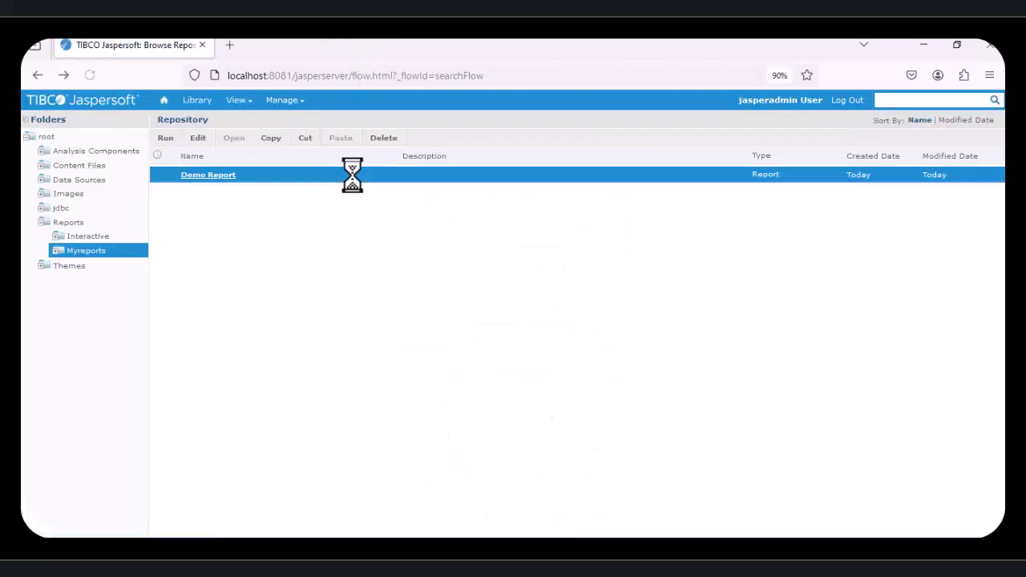